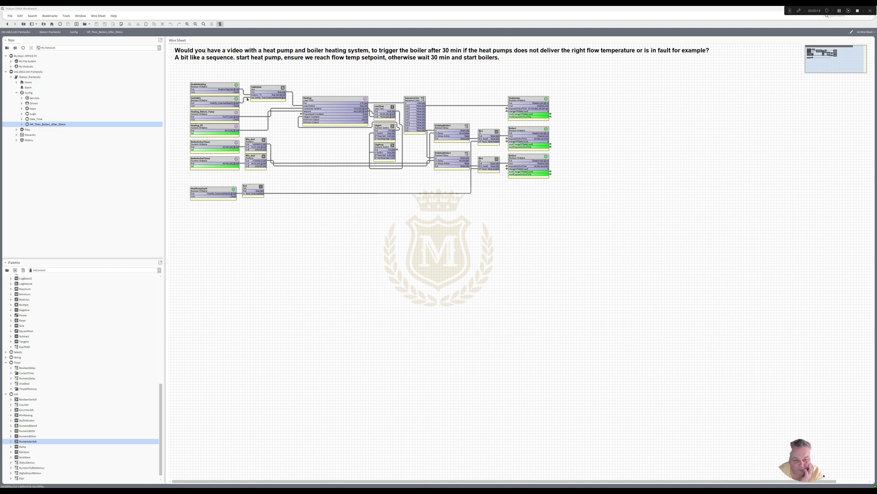
# Step: Delete the link from the SafetyAnd block to the Heating loop and move the SafetyAnd block below the existing logic
pyautogui.click(247, 99)
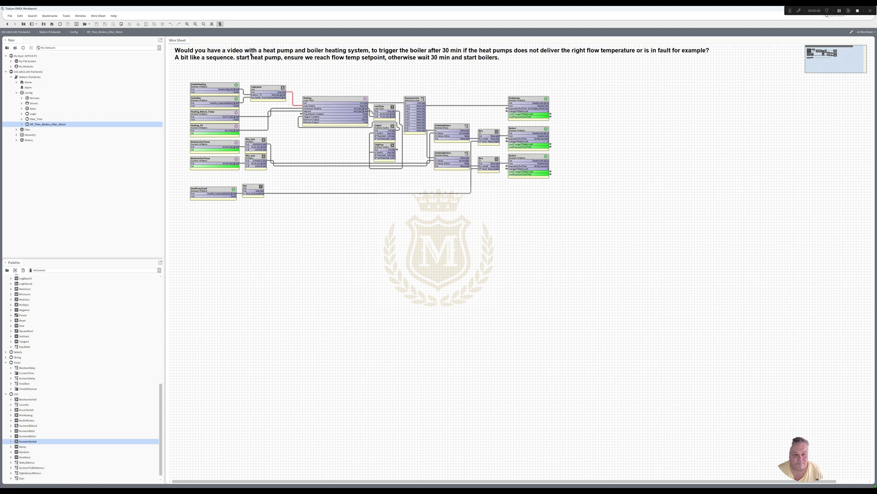
pyautogui.click(212, 24)
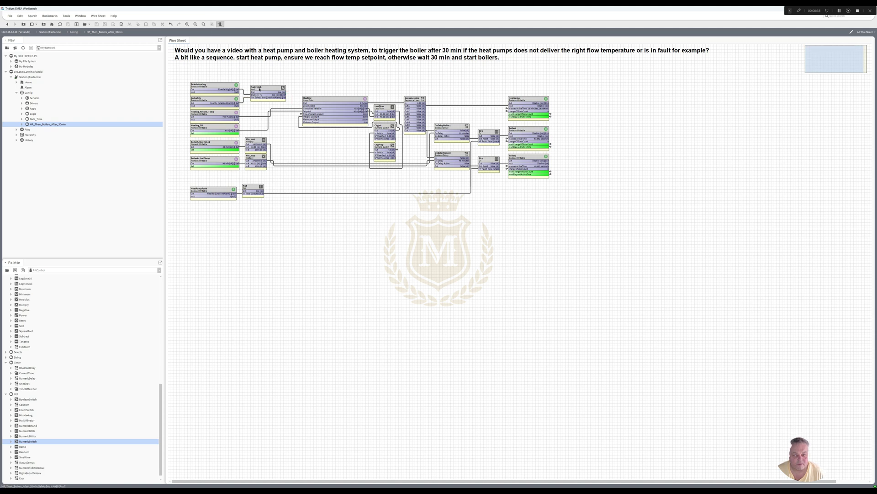
pyautogui.moveTo(315, 222); pyautogui.dragTo(316, 223)
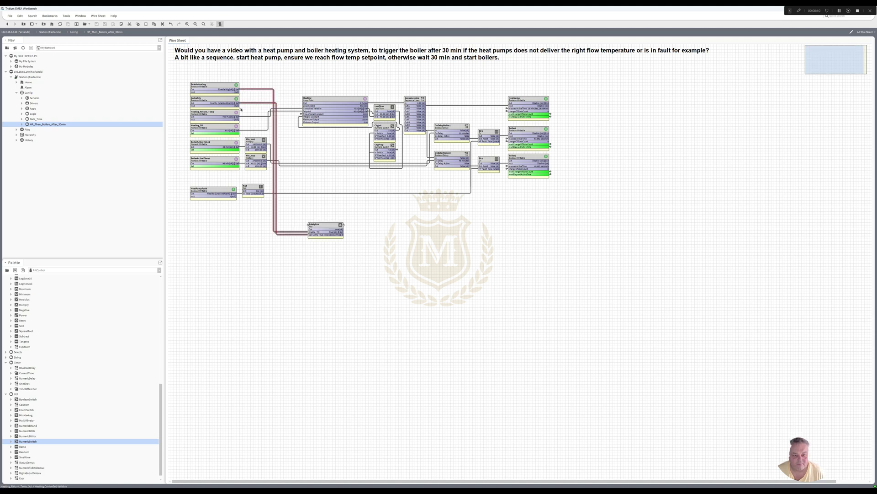
# Step: Link the output of EnableHeating directly to the enable input of the Heating loop block
pyautogui.moveTo(235, 90); pyautogui.dragTo(418, 88)
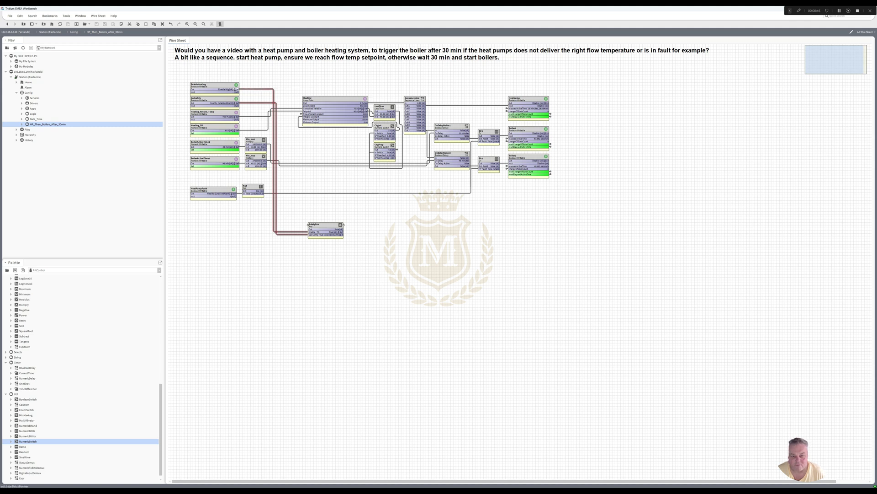
pyautogui.moveTo(237, 89); pyautogui.dragTo(306, 107)
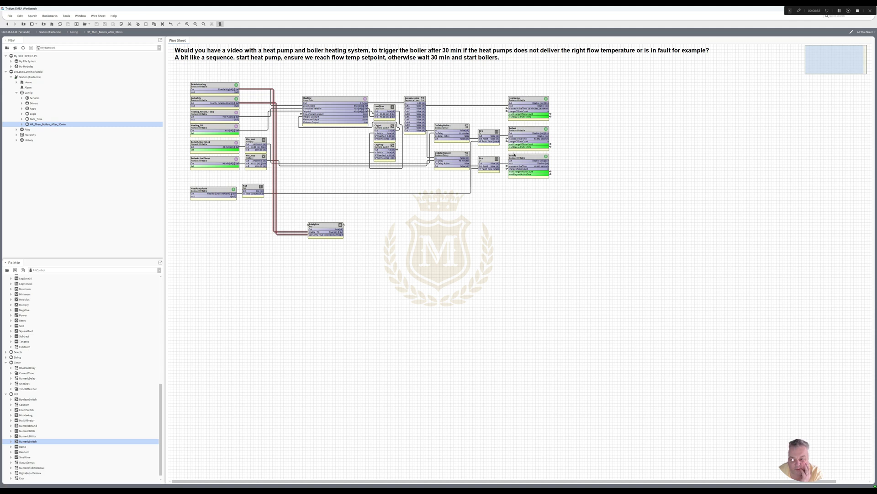
# Step: Move the two boiler delays, their Or blocks and the two boiler output points together further right of the sequencer
pyautogui.moveTo(569, 197); pyautogui.dragTo(495, 122)
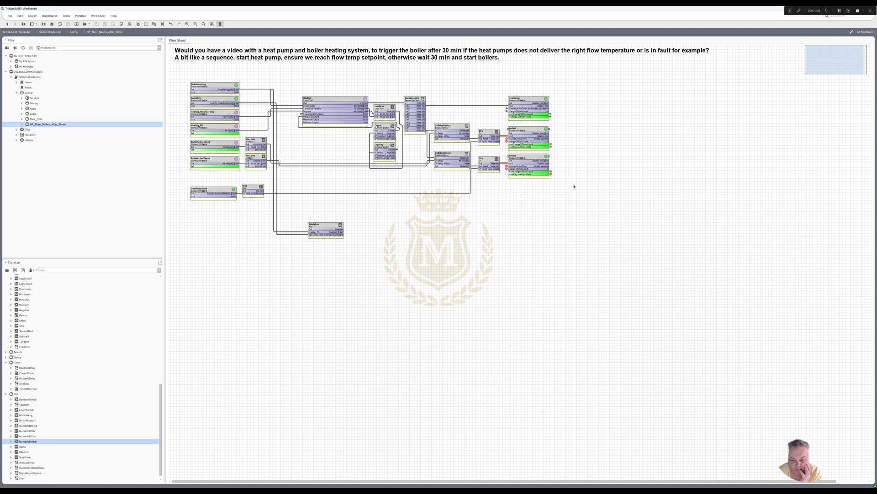
pyautogui.moveTo(574, 198); pyautogui.dragTo(423, 118)
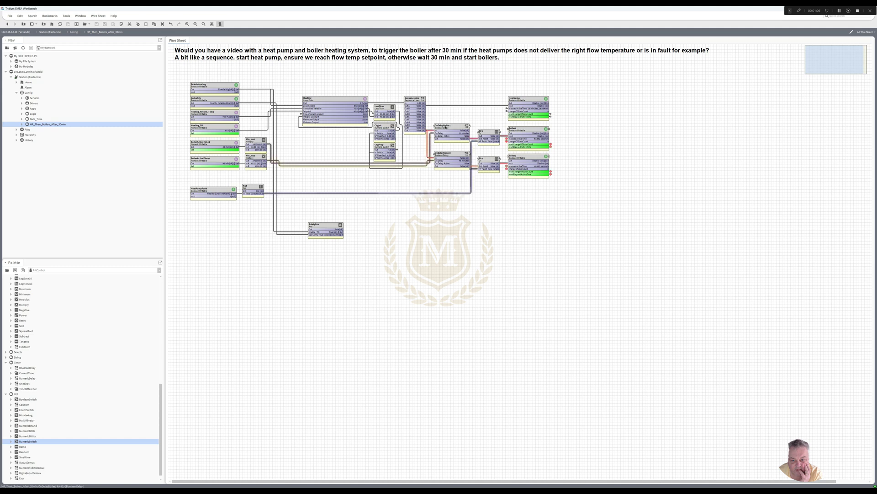
pyautogui.moveTo(479, 131); pyautogui.dragTo(518, 136)
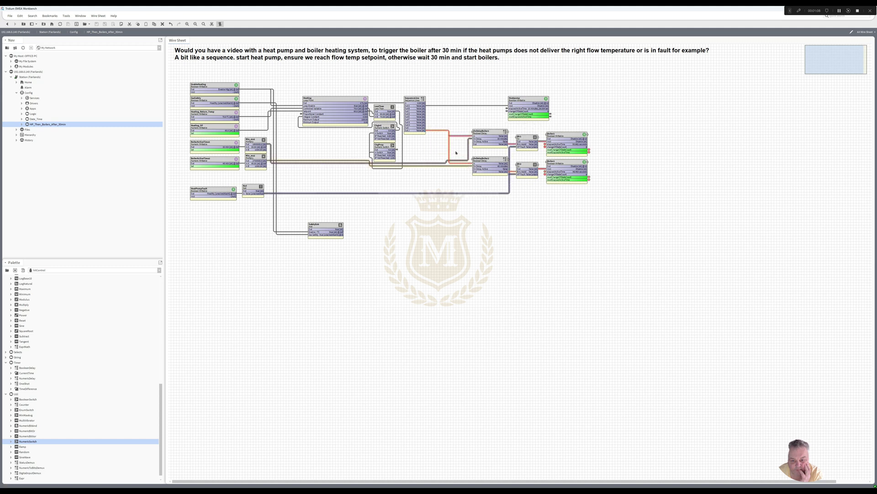
# Step: Delete both links running from the sequencer to the two boiler delay blocks
pyautogui.click(458, 136)
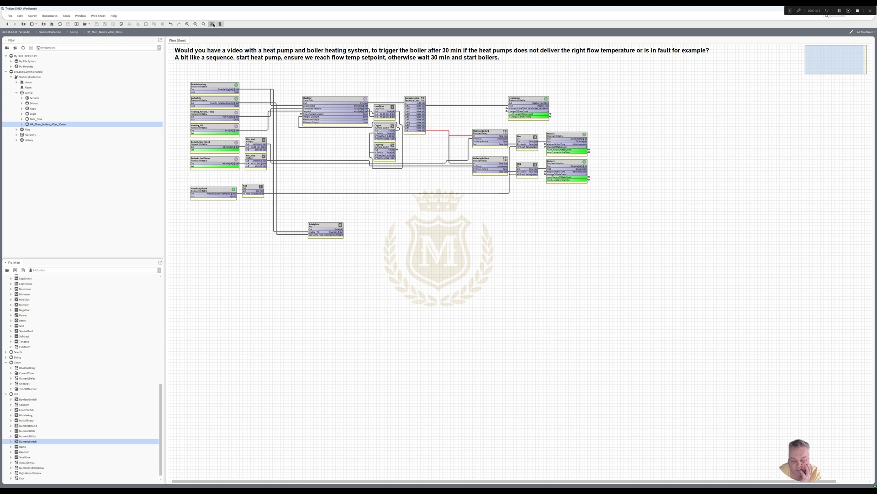
pyautogui.click(382, 177)
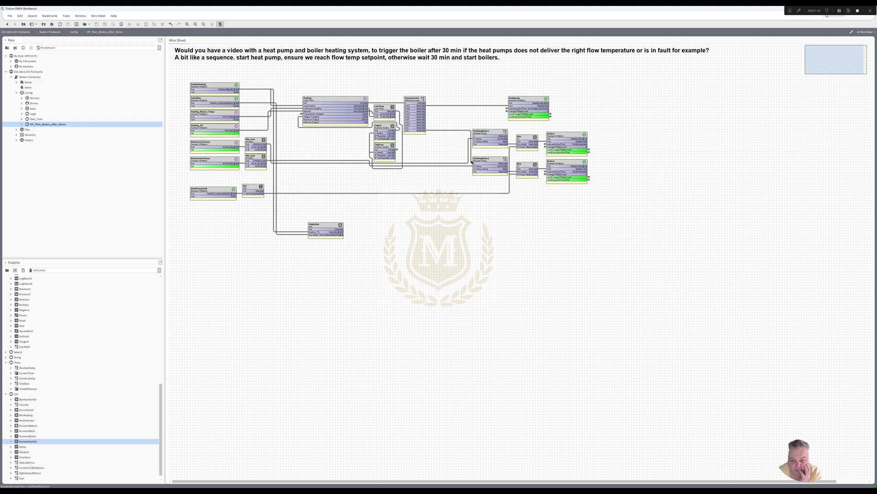
pyautogui.click(471, 161)
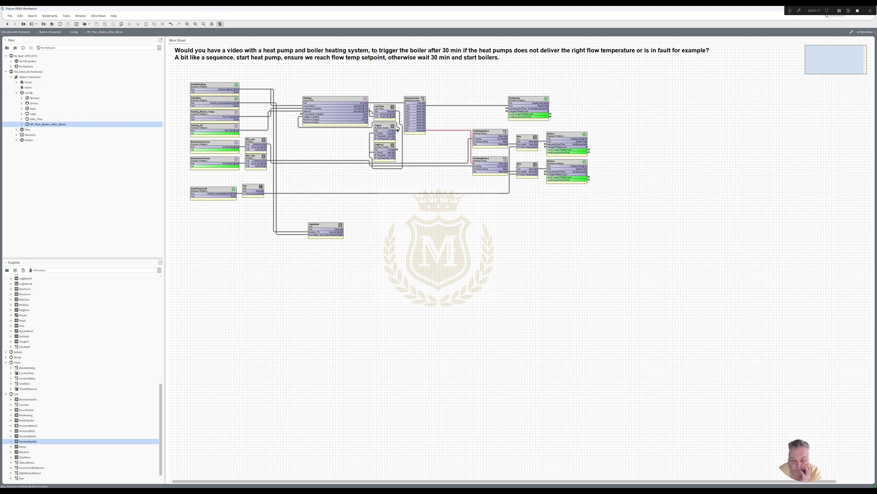
pyautogui.click(212, 25)
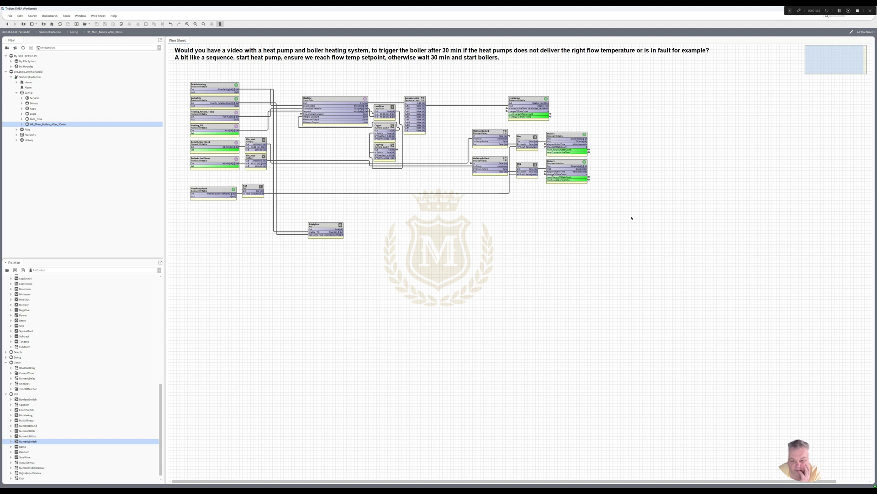
# Step: Shift the heat pump point and all boiler delay, Or and output blocks further right to free space after the sequencer
pyautogui.moveTo(631, 217); pyautogui.dragTo(451, 82)
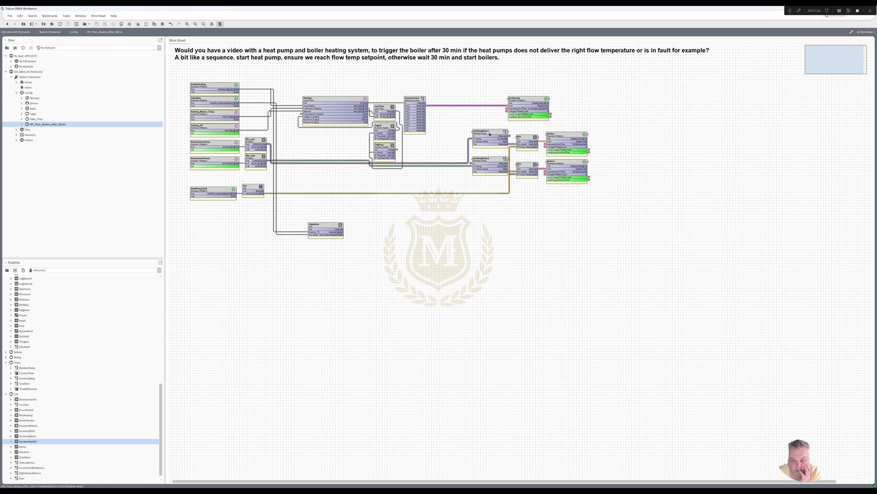
pyautogui.moveTo(489, 134); pyautogui.dragTo(509, 131)
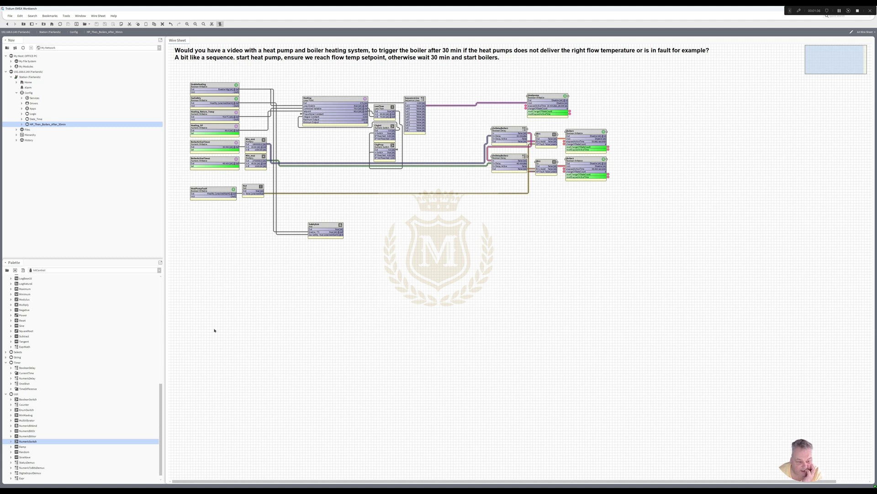
# Step: Add an And logic block from the kitControl palette beside the SafetyAnd block, keeping its default name
pyautogui.moveTo(160, 405); pyautogui.dragTo(160, 340)
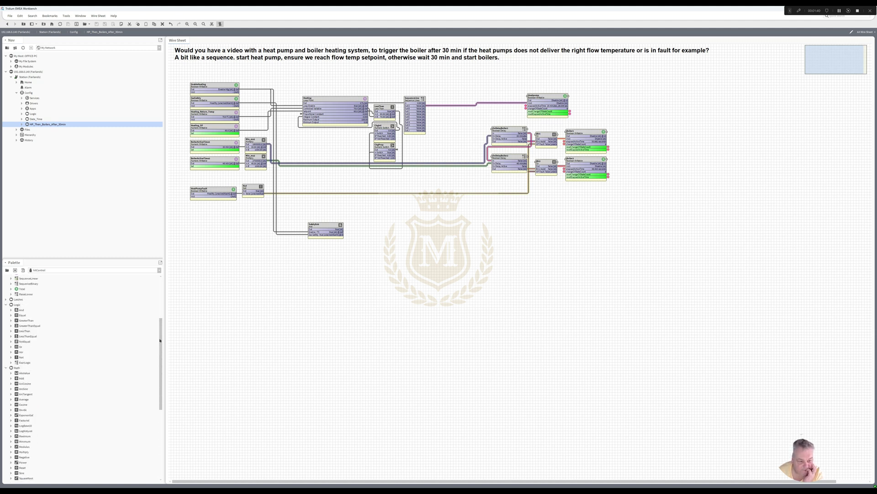
pyautogui.moveTo(19, 312); pyautogui.dragTo(371, 221)
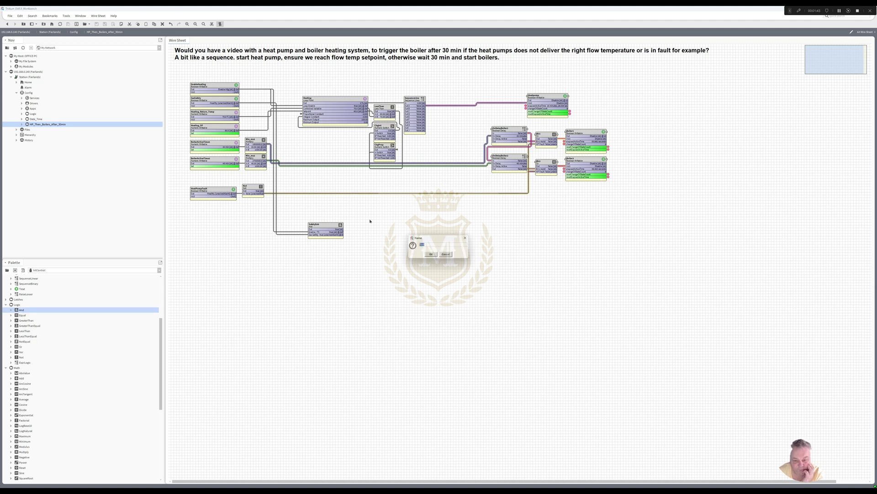
pyautogui.click(432, 254)
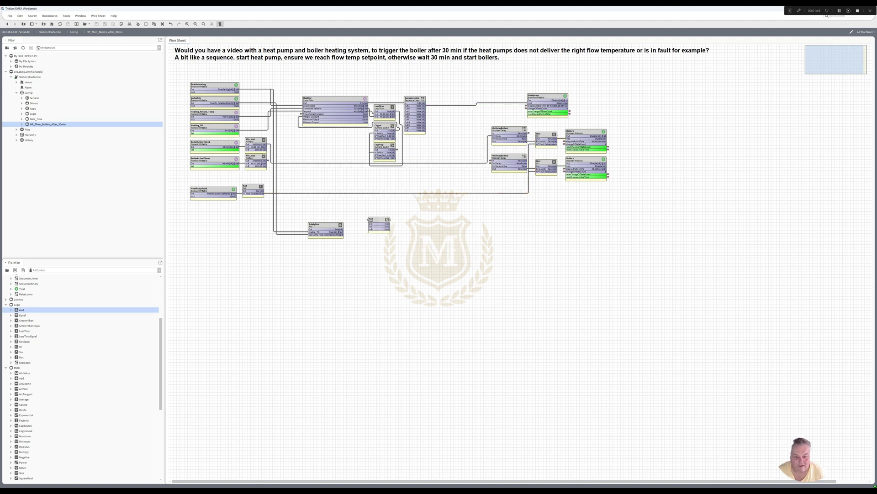
# Step: Place the new And block before the boiler delays, feed it from SafetyAnd and the sequencer's last output, and link it to both delays
pyautogui.moveTo(343, 230); pyautogui.dragTo(471, 129)
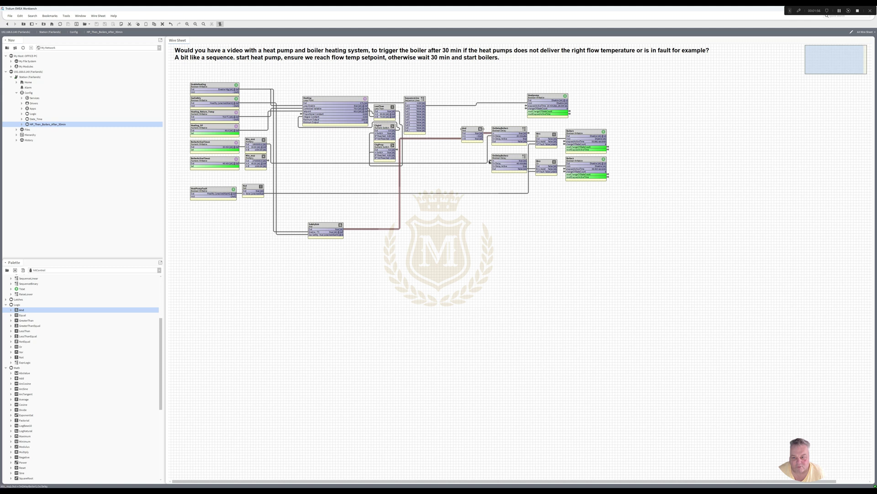
pyautogui.moveTo(490, 162); pyautogui.dragTo(486, 135)
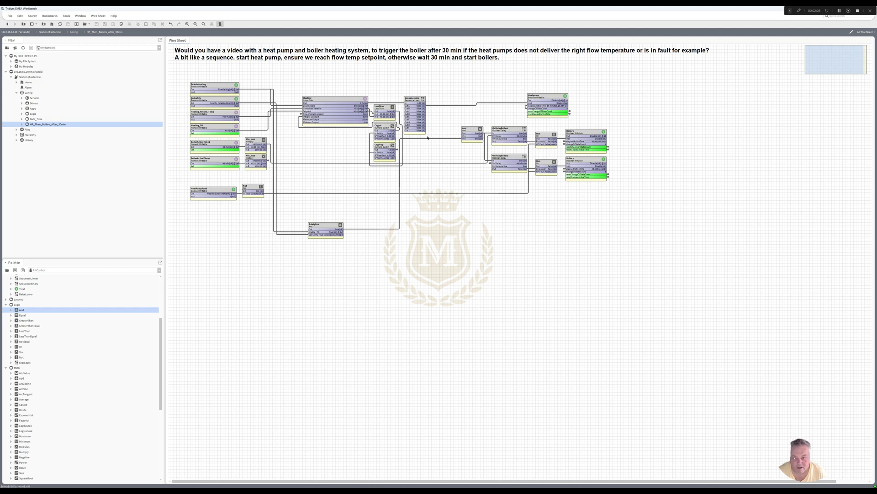
pyautogui.moveTo(423, 130); pyautogui.dragTo(463, 135)
# Step: Open the sequencer's slot sheet and set the display name of outA to 10%
pyautogui.rightClick(414, 103)
pyautogui.moveTo(425, 104)
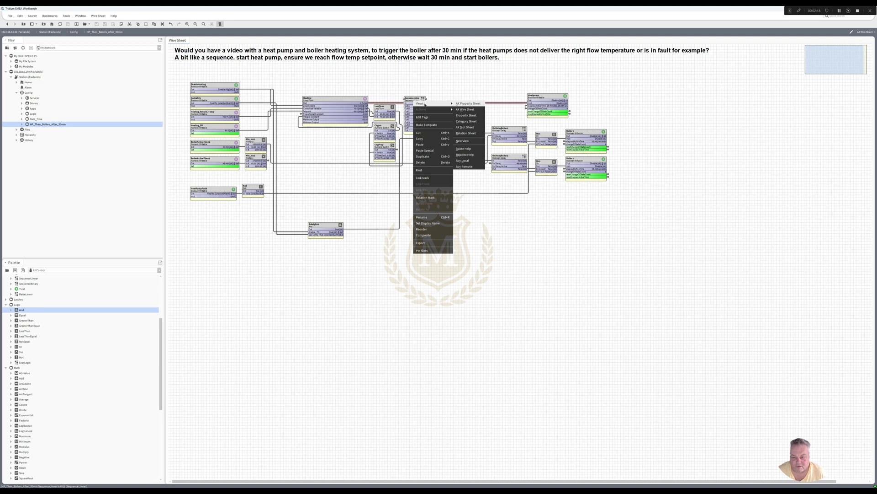
pyautogui.click(472, 127)
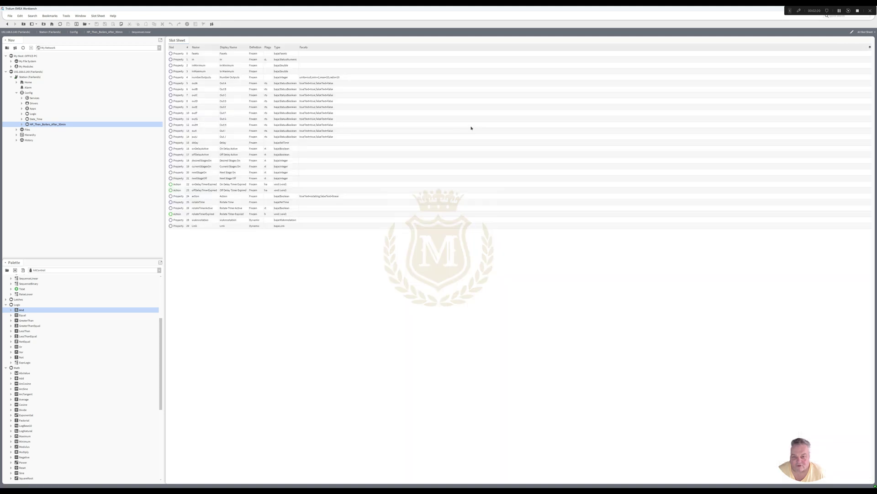
pyautogui.doubleClick(233, 83)
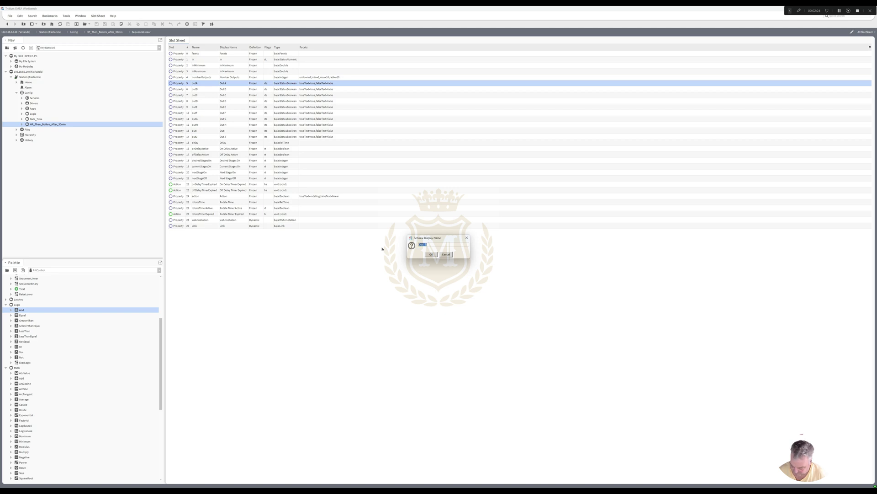
pyautogui.write('I/O')
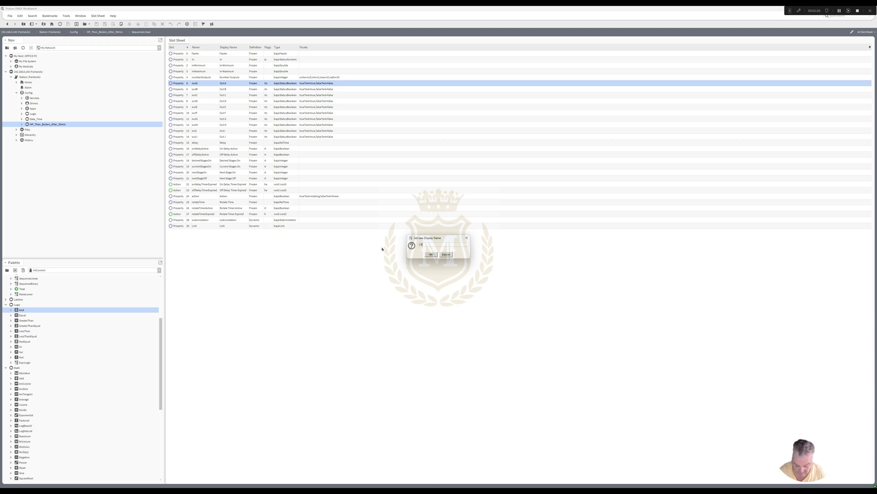
pyautogui.write('1')
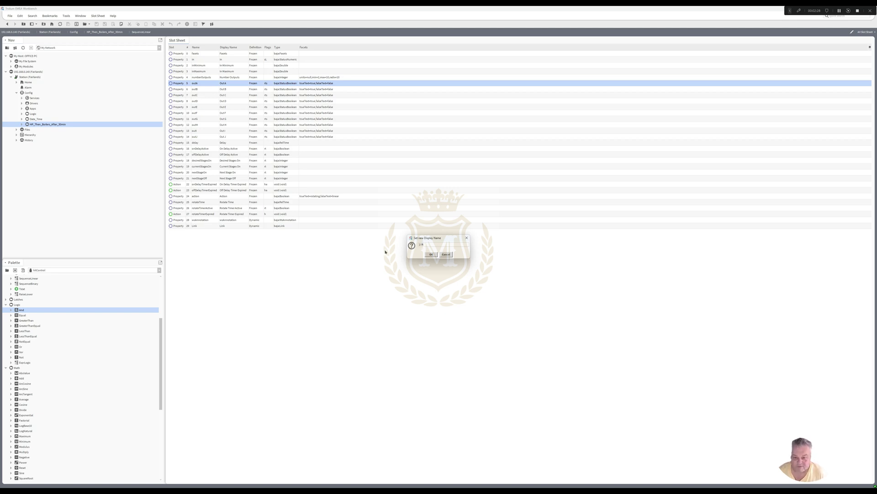
pyautogui.click(431, 255)
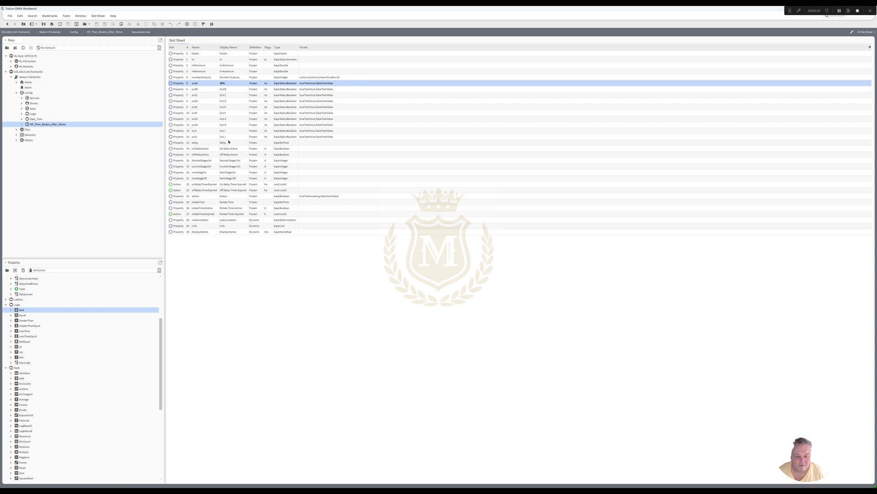
# Step: Set the display name of the sequencer's outJ slot to 100%
pyautogui.rightClick(228, 137)
pyautogui.click(268, 153)
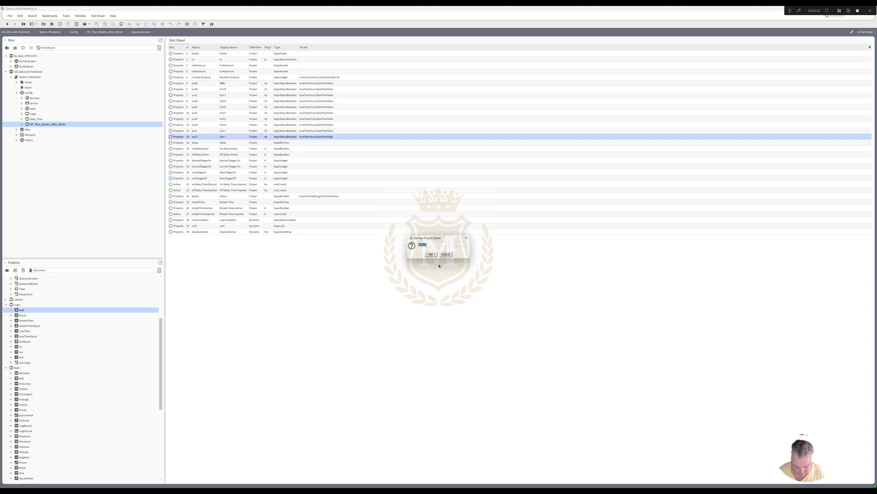
pyautogui.write('I00')
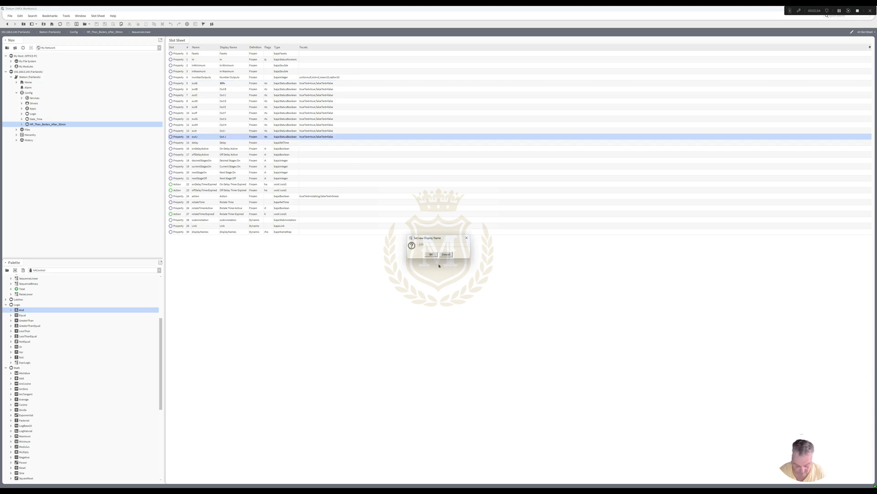
pyautogui.write('%')
pyautogui.click(431, 254)
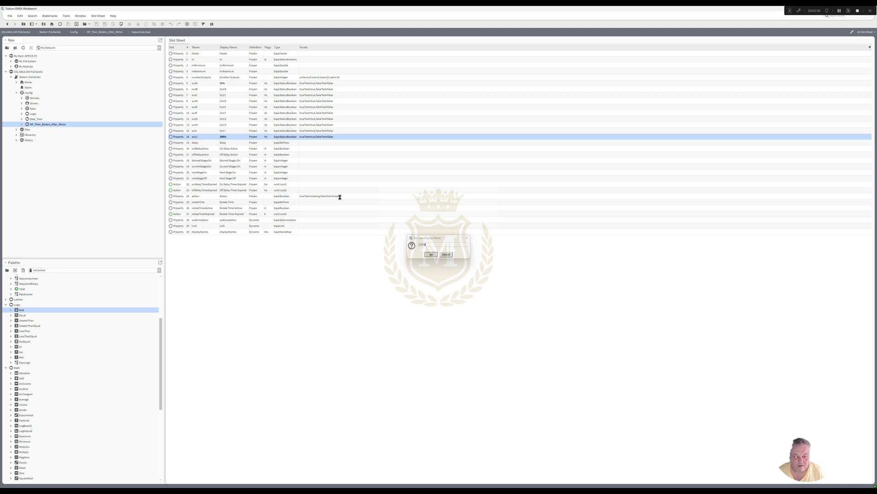
# Step: Set the display name of the sequencer's outI slot to 90%
pyautogui.doubleClick(229, 132)
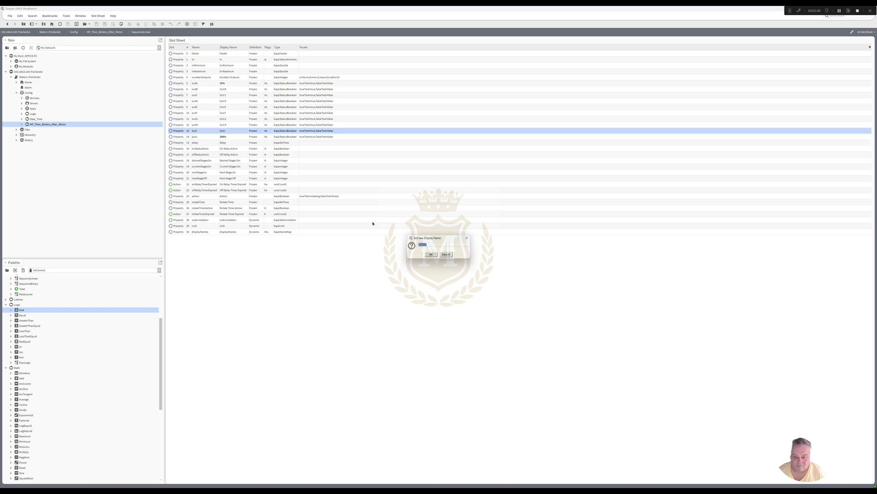
pyautogui.write('90')
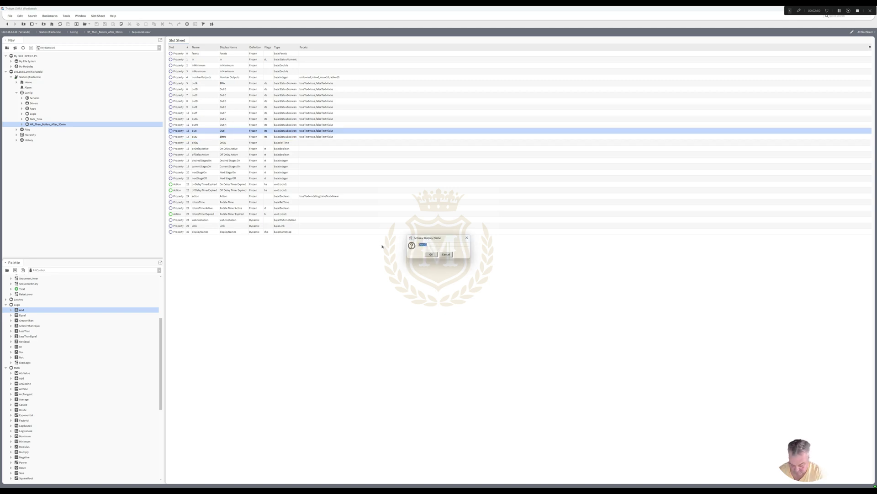
pyautogui.write('%')
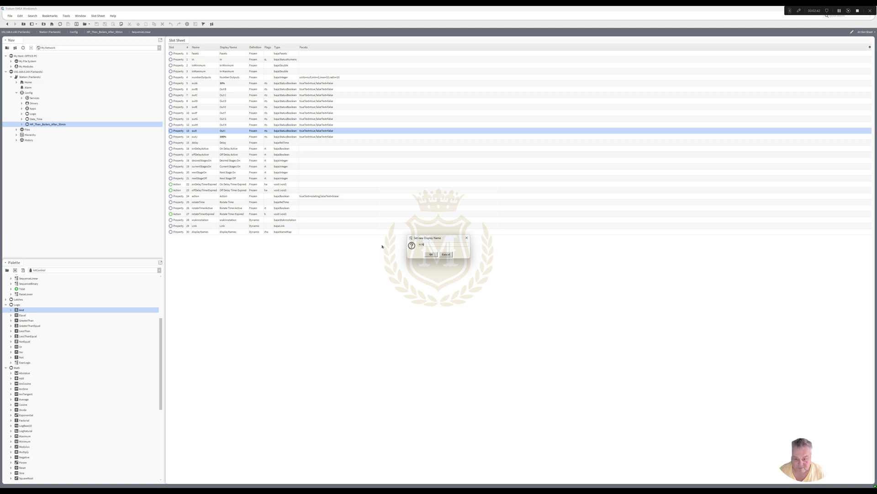
pyautogui.click(433, 254)
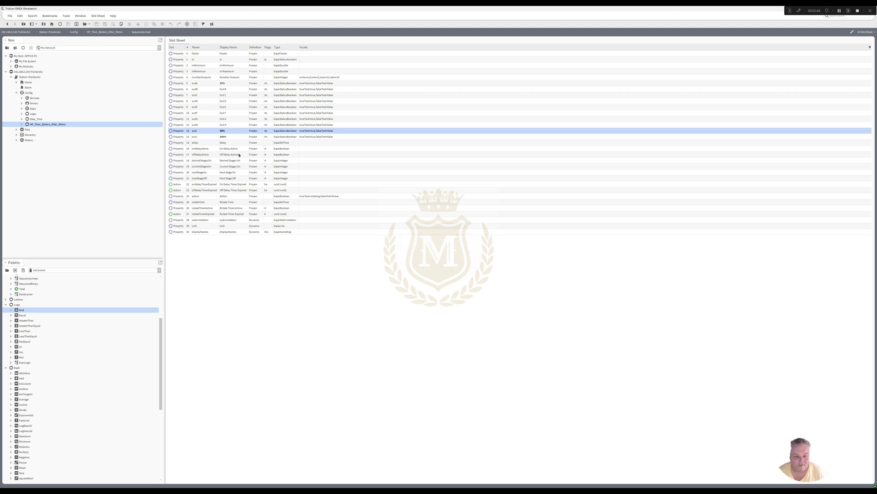
# Step: Back on the wire sheet, replace the sequencer's link to the new And block with one from its 90% output
pyautogui.click(12, 23)
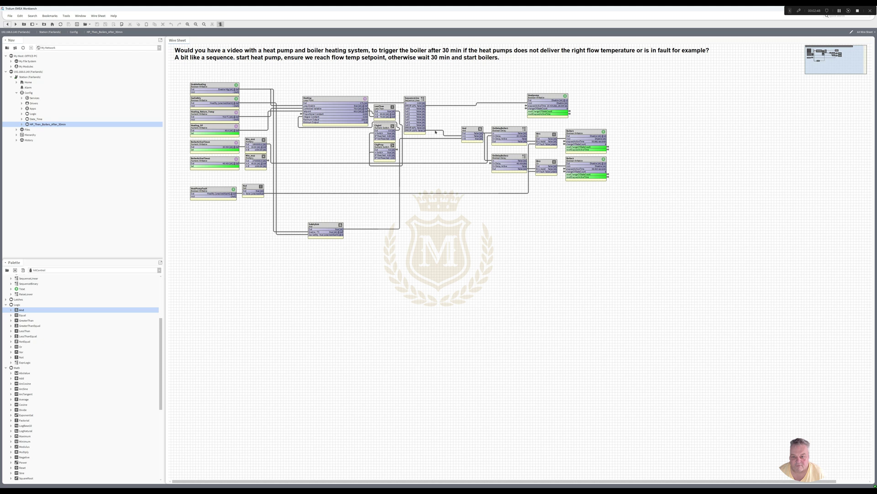
pyautogui.click(435, 131)
pyautogui.click(212, 24)
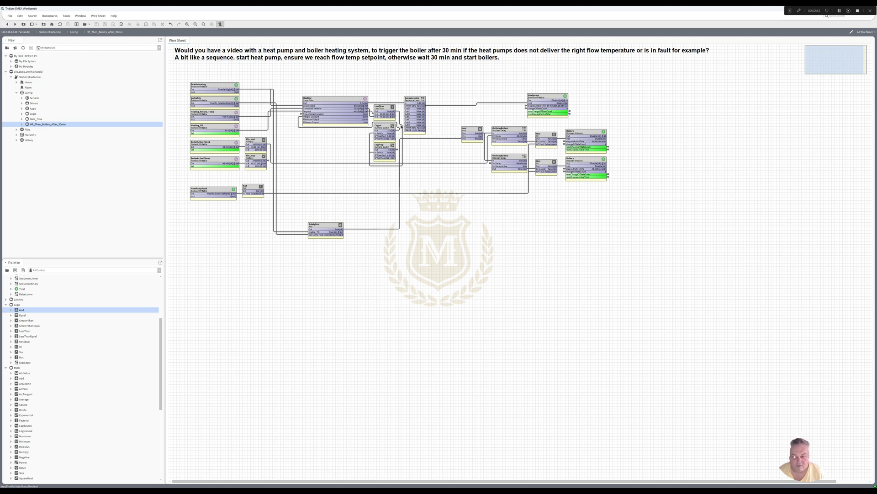
pyautogui.moveTo(425, 130); pyautogui.dragTo(463, 136)
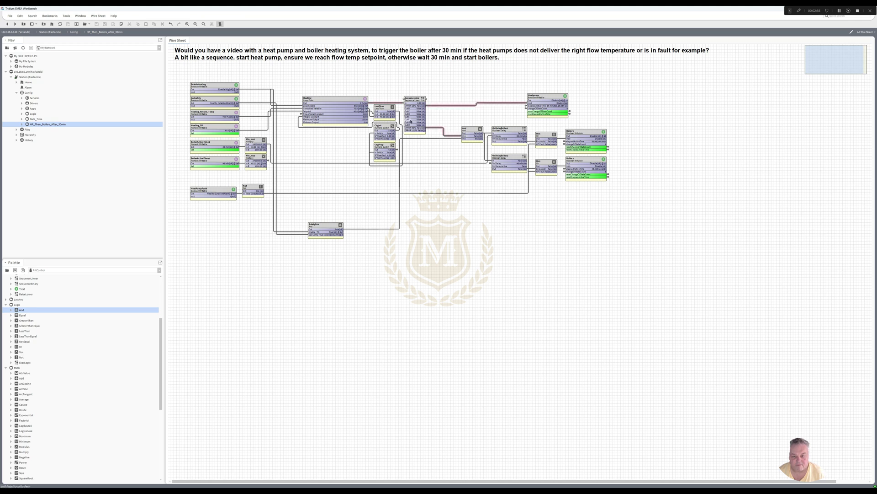
# Step: Check the sequencer's property sheet, then reopen its slot sheet and set outJ's display name to 100 without the percent sign
pyautogui.doubleClick(411, 121)
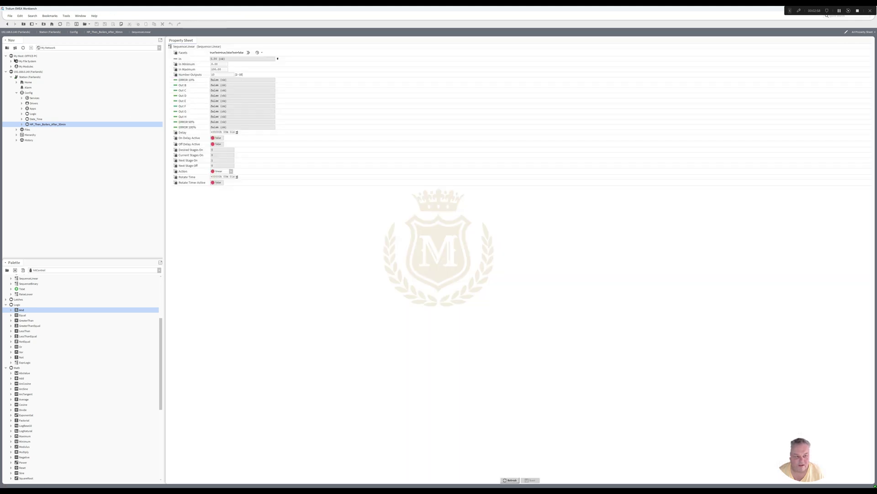
pyautogui.click(7, 24)
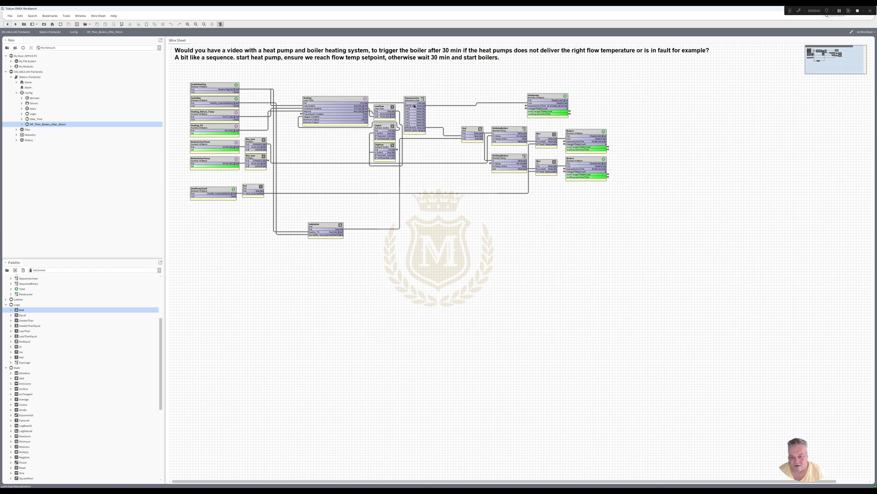
pyautogui.rightClick(414, 105)
pyautogui.moveTo(427, 103)
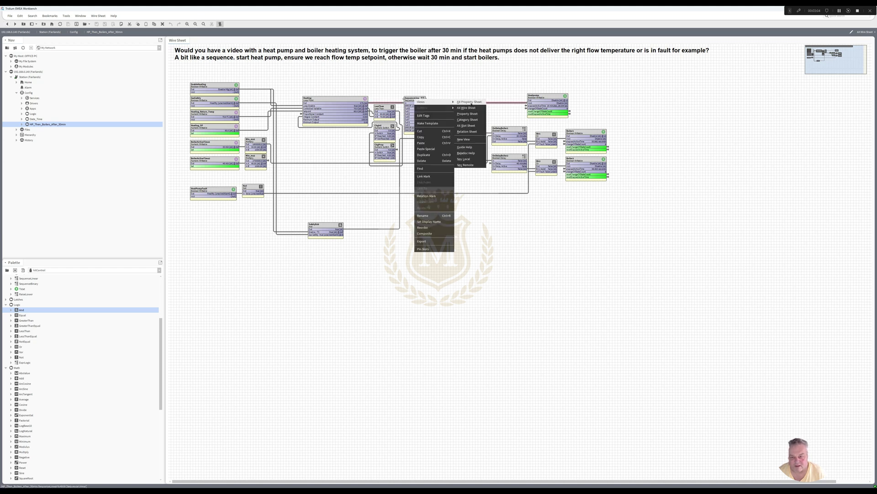
pyautogui.click(473, 126)
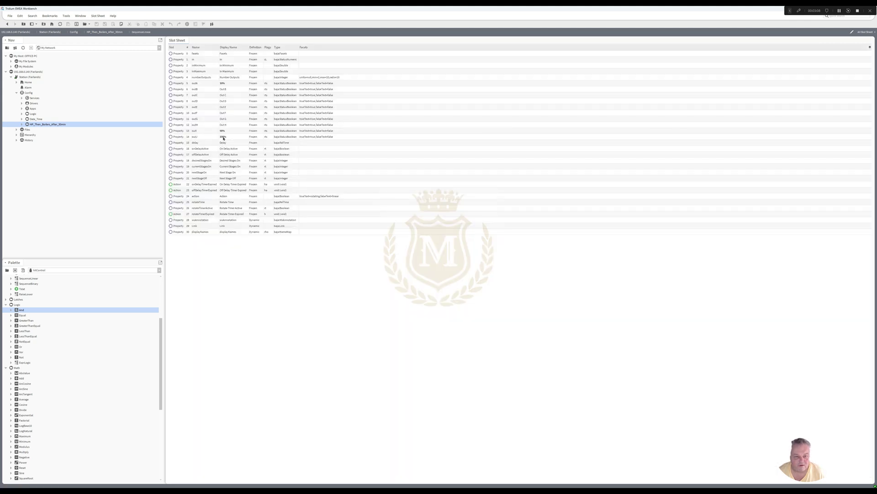
pyautogui.doubleClick(223, 137)
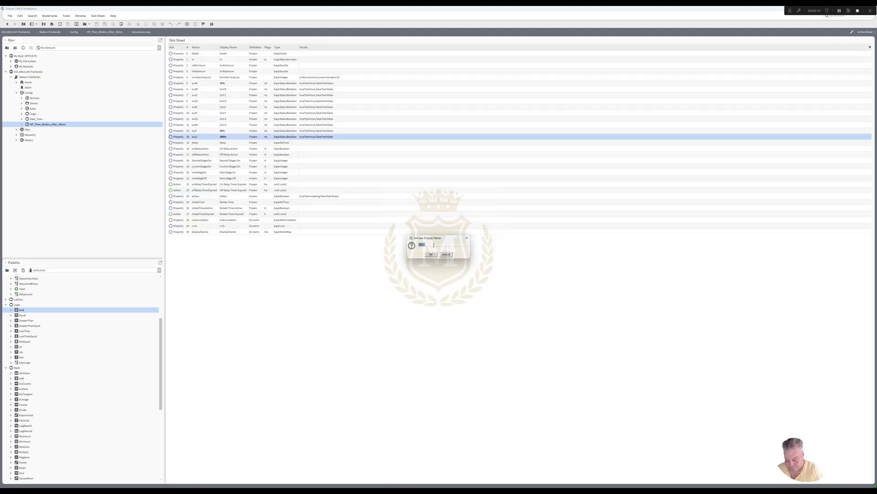
pyautogui.write('100')
pyautogui.click(431, 254)
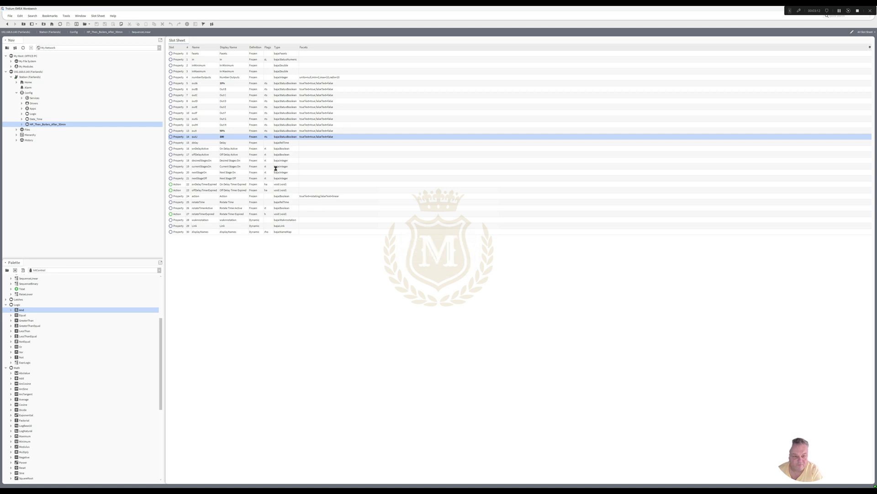
# Step: Set the sequencer's outI display name to 90 and outA to 10, without percent signs
pyautogui.doubleClick(232, 131)
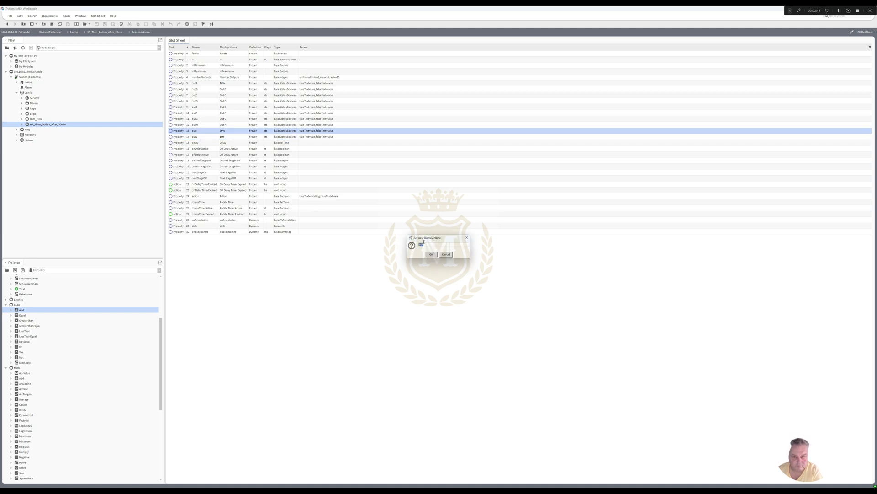
pyautogui.click(431, 255)
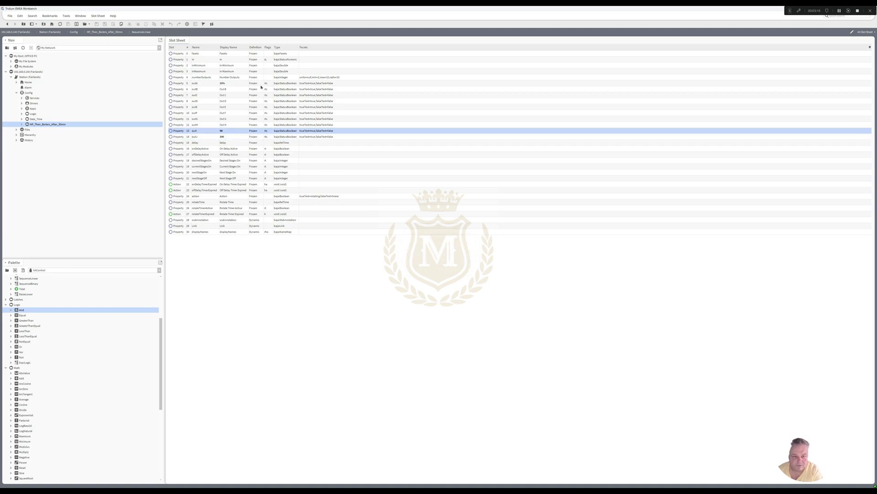
pyautogui.doubleClick(229, 84)
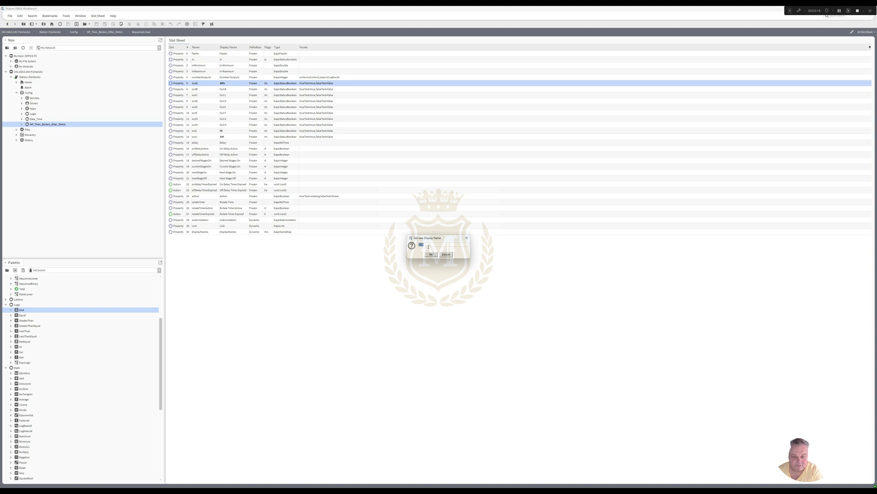
pyautogui.write('10')
pyautogui.click(431, 254)
# Step: Set the display names of the sequencer's outB slot to 20 and outC slot to 30
pyautogui.doubleClick(228, 89)
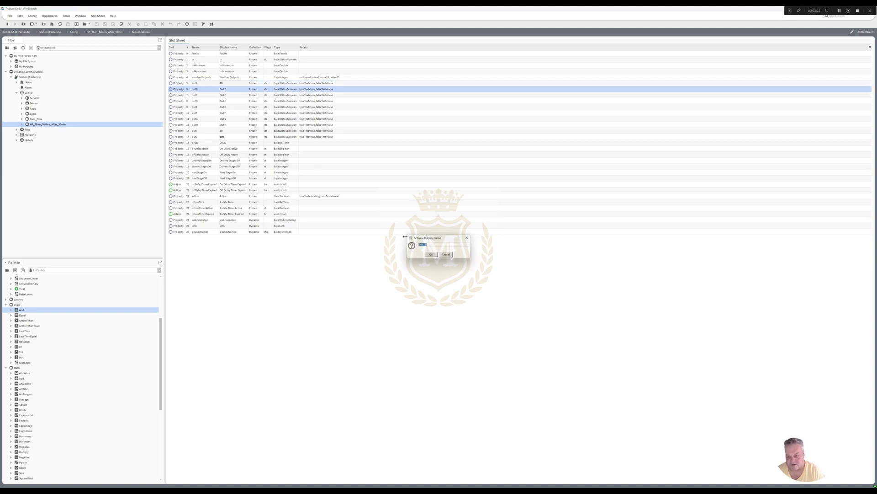
pyautogui.write('20')
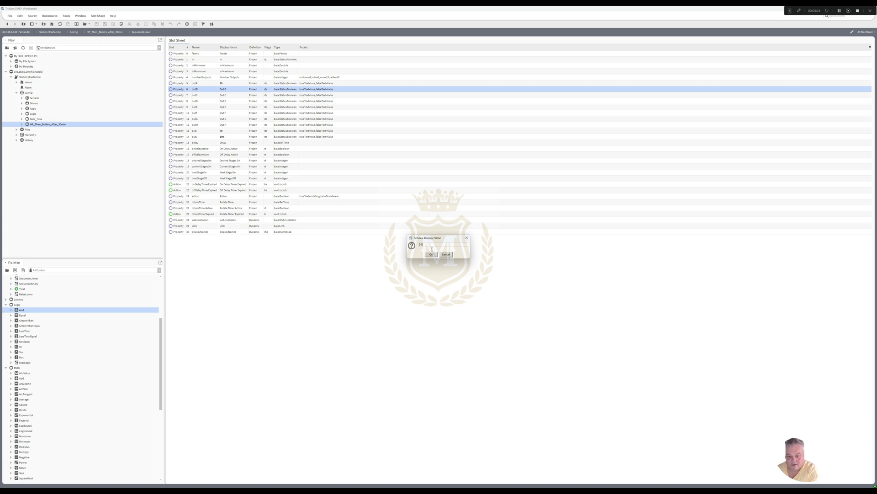
pyautogui.click(431, 255)
pyautogui.doubleClick(226, 96)
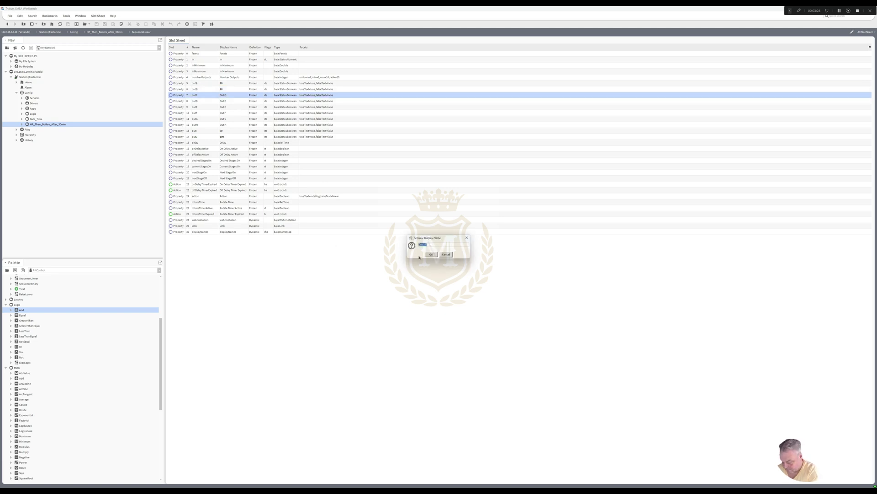
pyautogui.write('30')
pyautogui.click(434, 254)
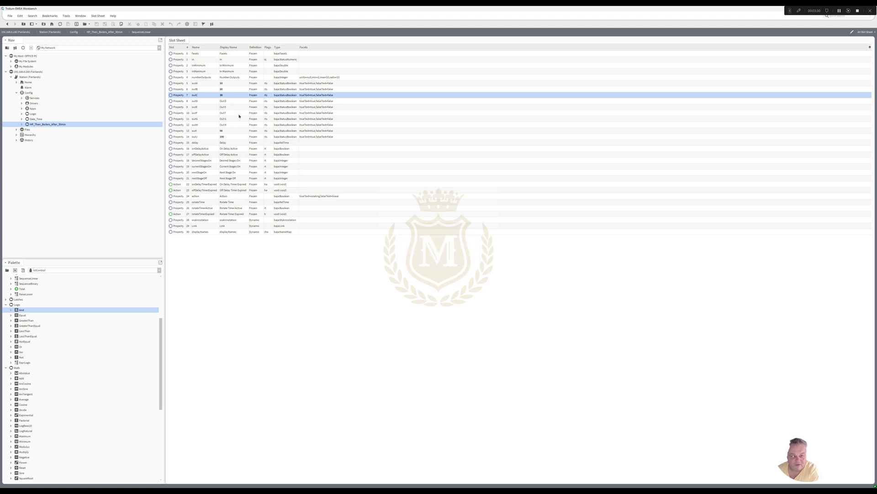
# Step: Set the display names of the sequencer's outD slot to 40 and outE slot to 50
pyautogui.doubleClick(222, 101)
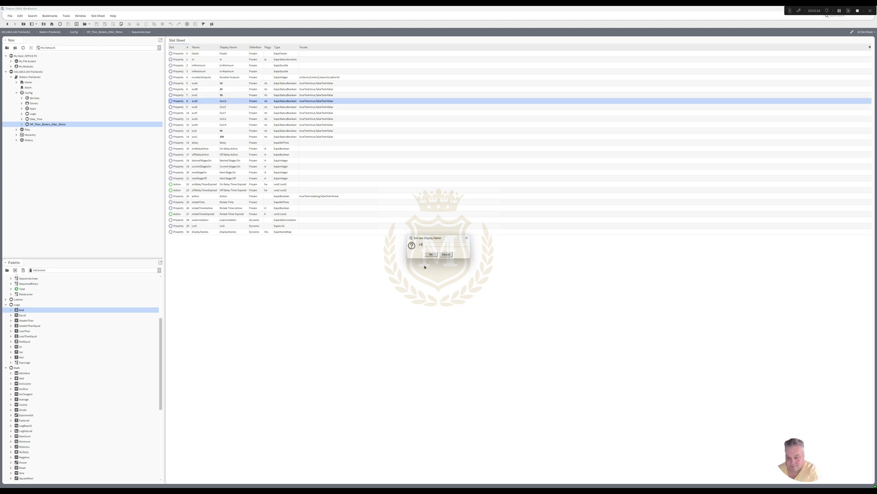
pyautogui.click(430, 256)
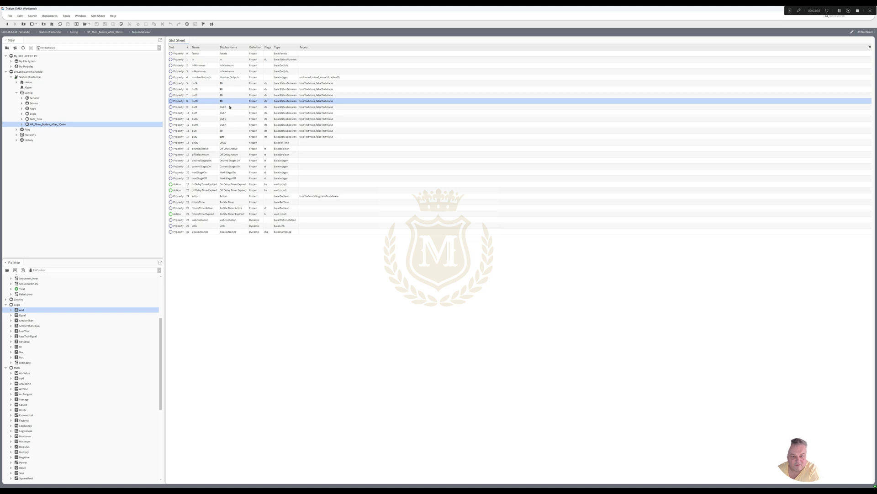
pyautogui.doubleClick(230, 107)
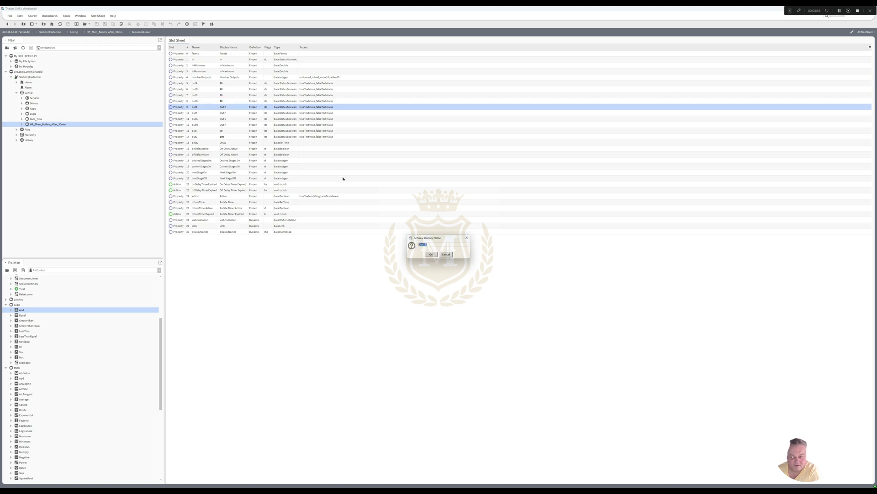
pyautogui.write('50')
pyautogui.click(431, 254)
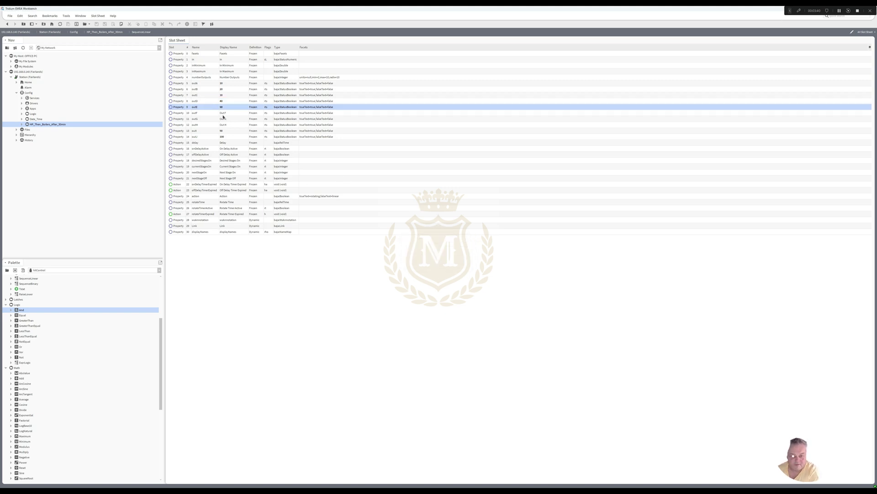
# Step: Set the display names of the sequencer's outF slot to 60 and outG slot to 70
pyautogui.doubleClick(223, 113)
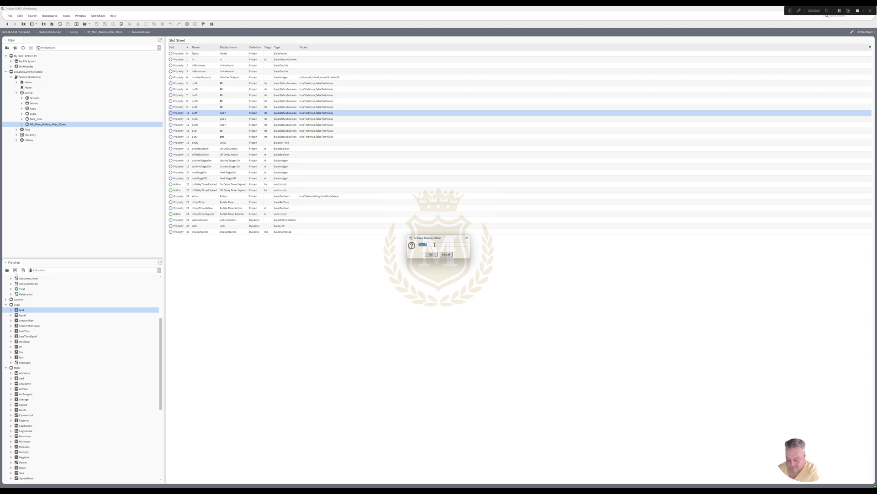
pyautogui.write('60')
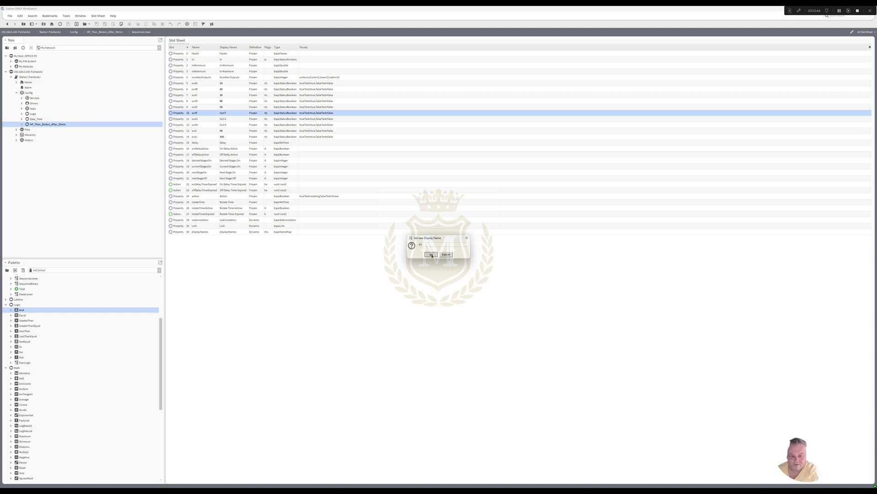
pyautogui.click(431, 255)
pyautogui.doubleClick(224, 119)
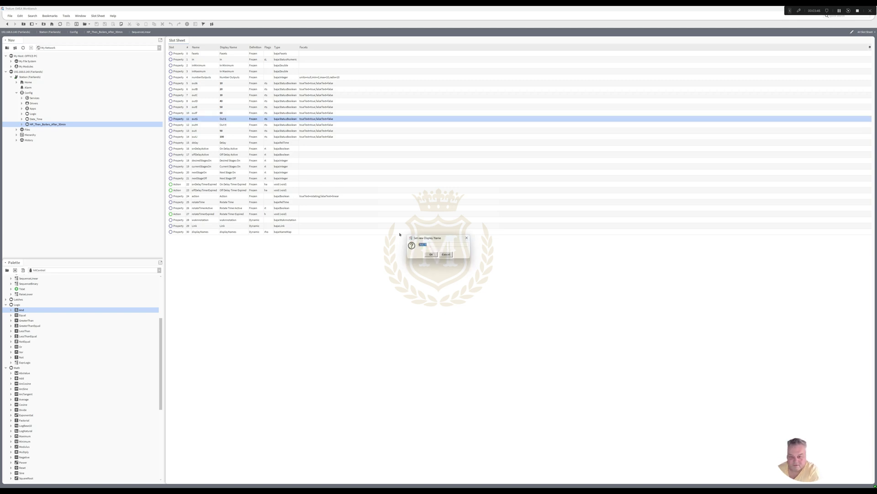
pyautogui.write('70')
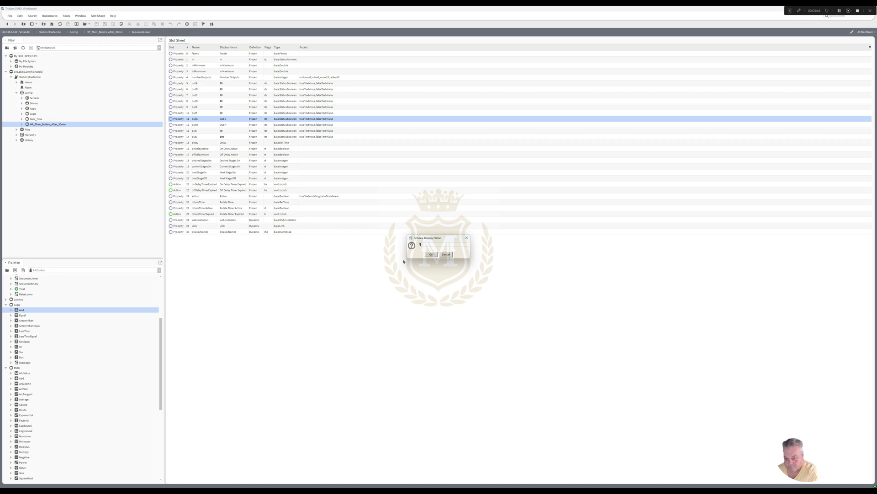
pyautogui.click(432, 255)
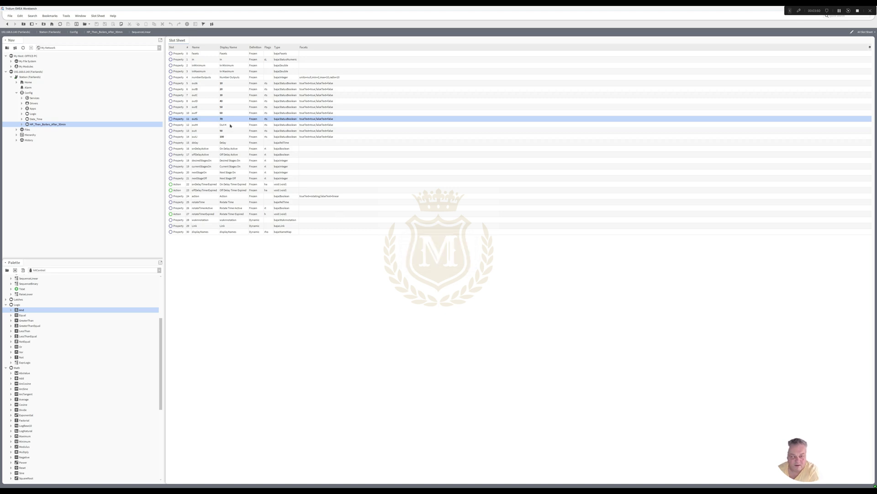
# Step: Set the display name of the sequencer's outH slot to 80 and return to the wire sheet
pyautogui.doubleClick(231, 125)
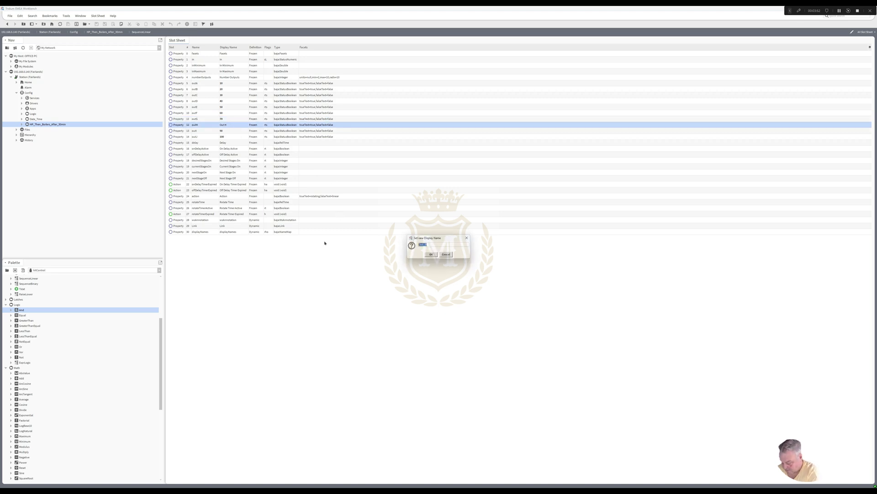
pyautogui.write('80')
pyautogui.press('Return')
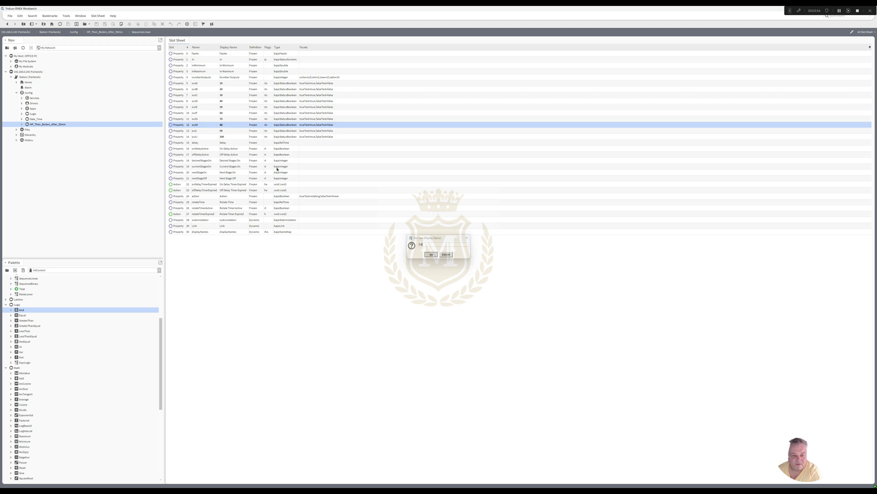
pyautogui.click(7, 23)
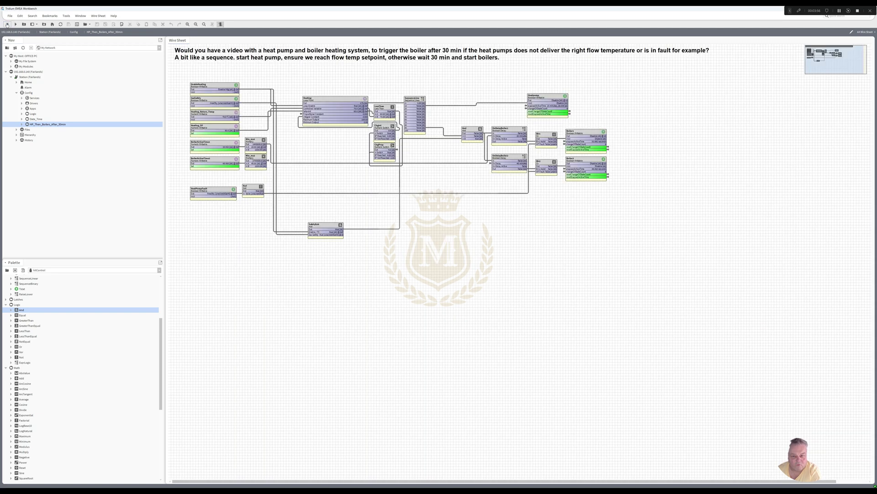
# Step: Rename the sequencer block on the wire sheet as Percent
pyautogui.rightClick(413, 98)
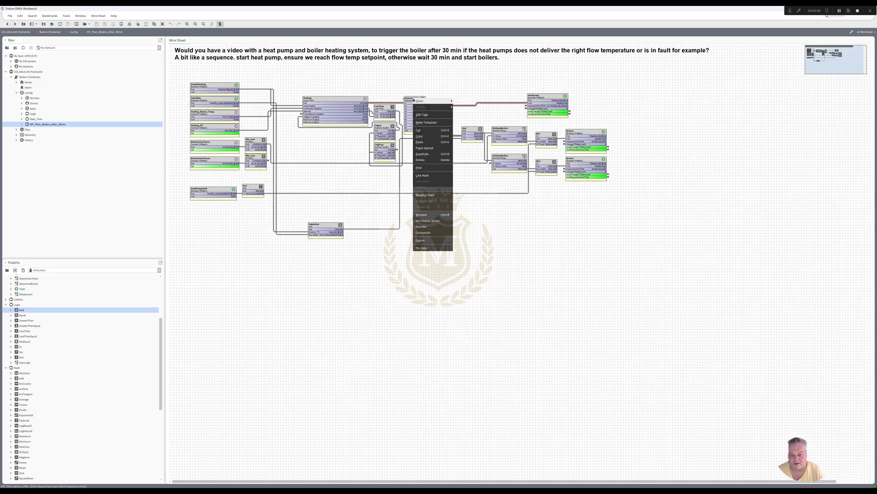
pyautogui.click(438, 214)
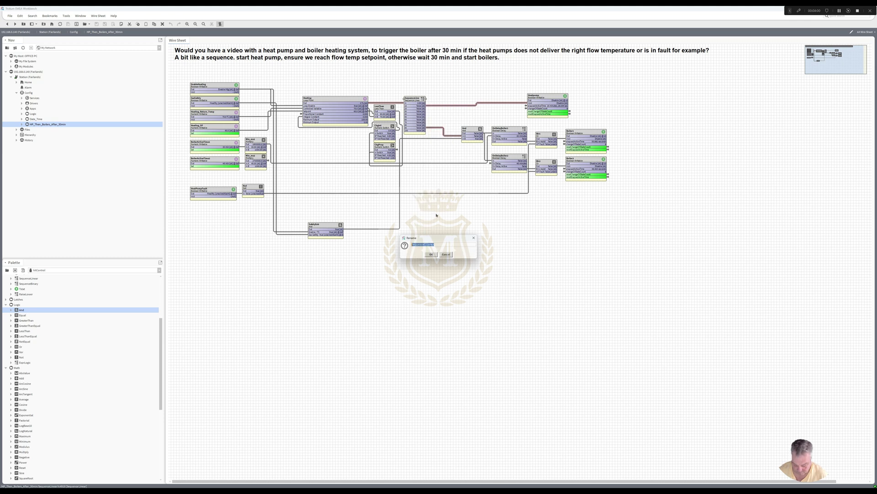
pyautogui.write('Pr')
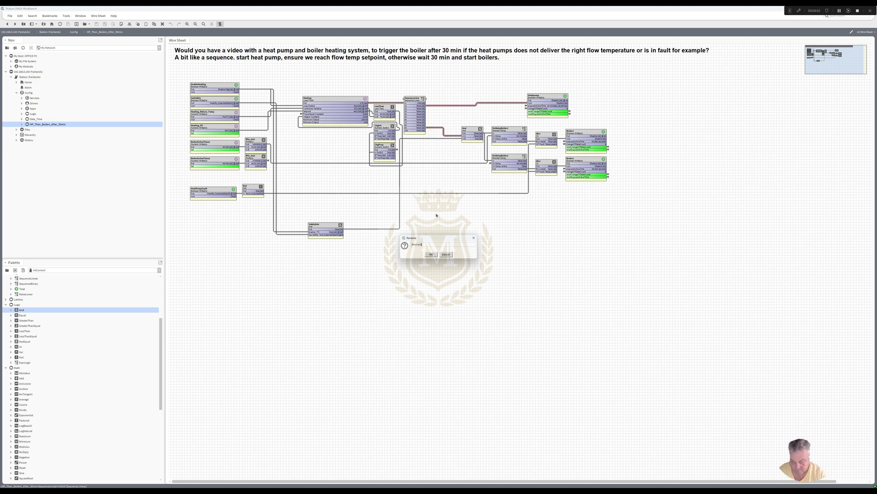
pyautogui.click(431, 254)
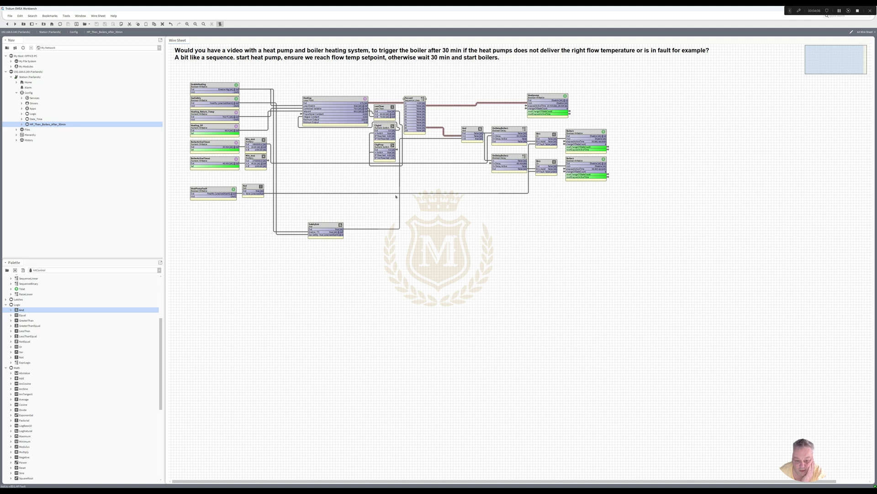
# Step: Move the lowest logic block slightly up and rename the And block feeding the boiler delay blocks as BoilersCtrl
pyautogui.moveTo(316, 234); pyautogui.dragTo(314, 221)
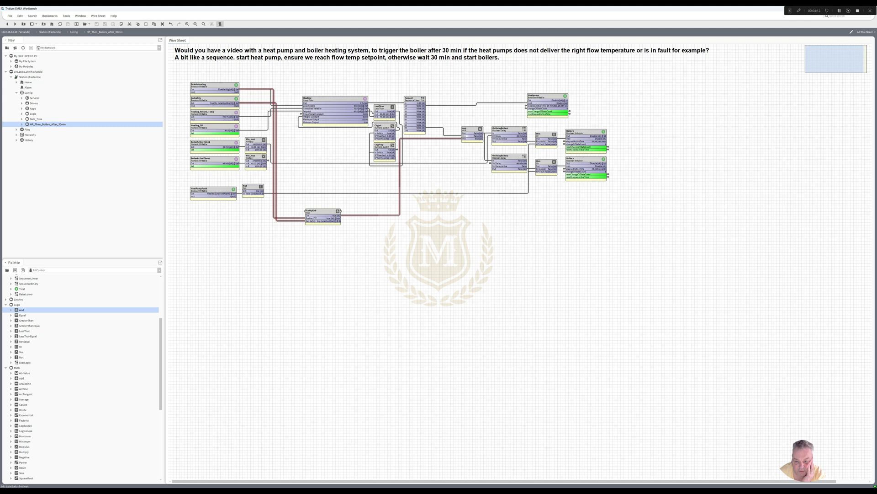
pyautogui.rightClick(467, 130)
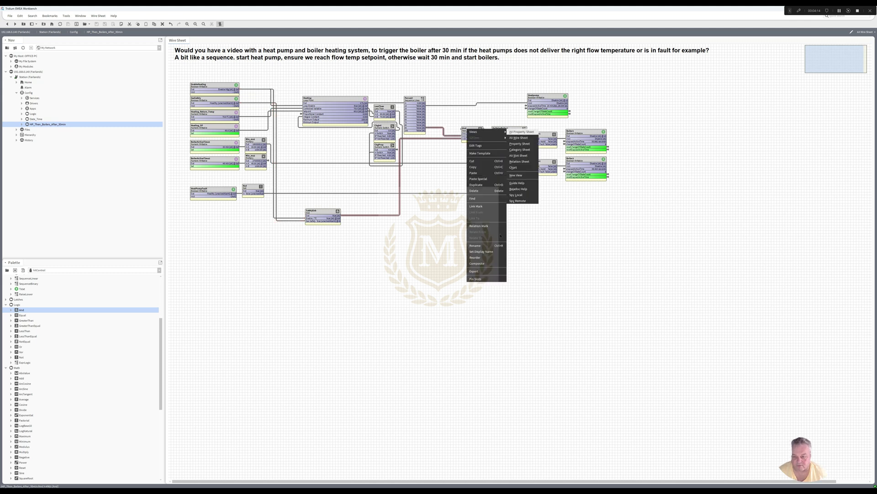
pyautogui.click(487, 246)
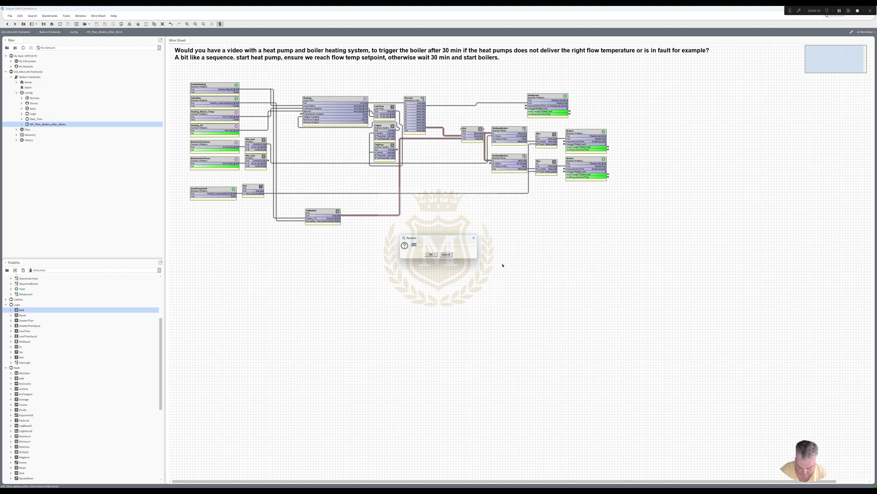
pyautogui.write('Boilers')
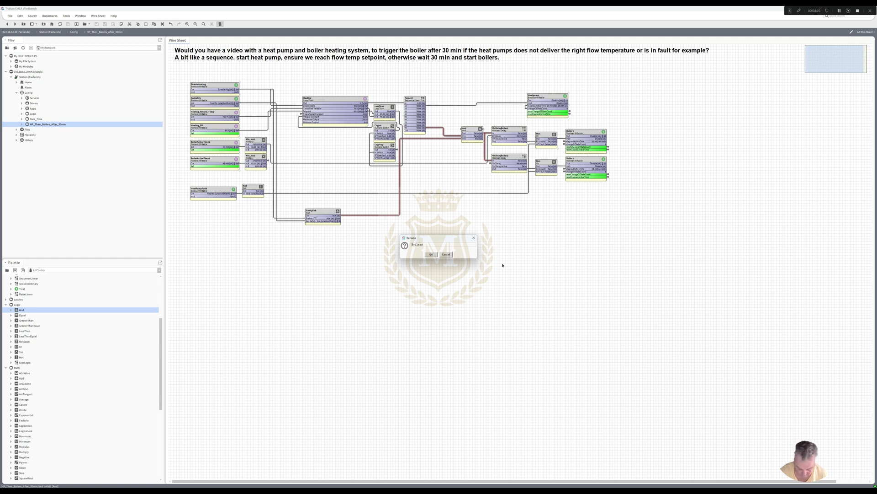
pyautogui.write('Ctrl')
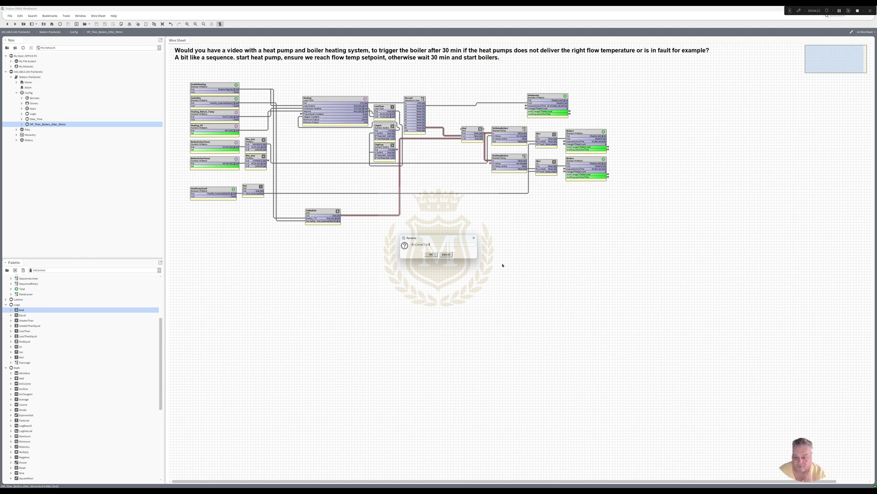
pyautogui.click(431, 255)
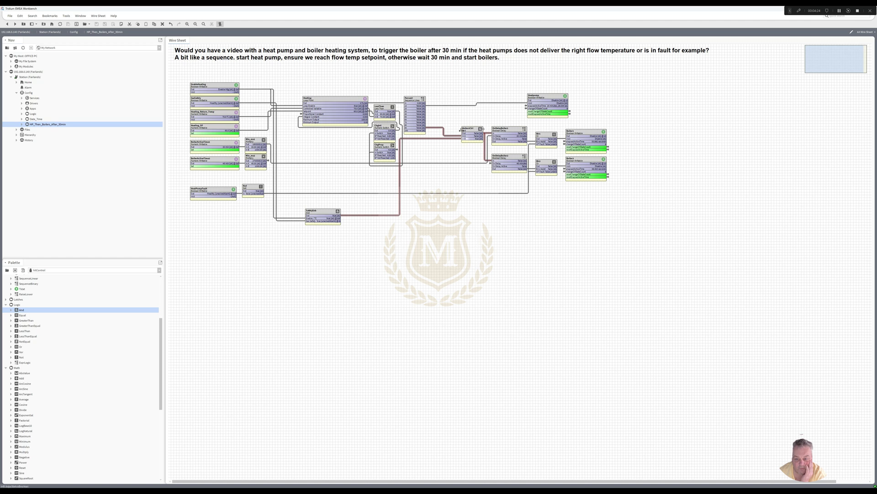
# Step: Move the BoilersCtrl block slightly left and link the EnableHeating output to its In C input
pyautogui.moveTo(462, 129); pyautogui.dragTo(447, 129)
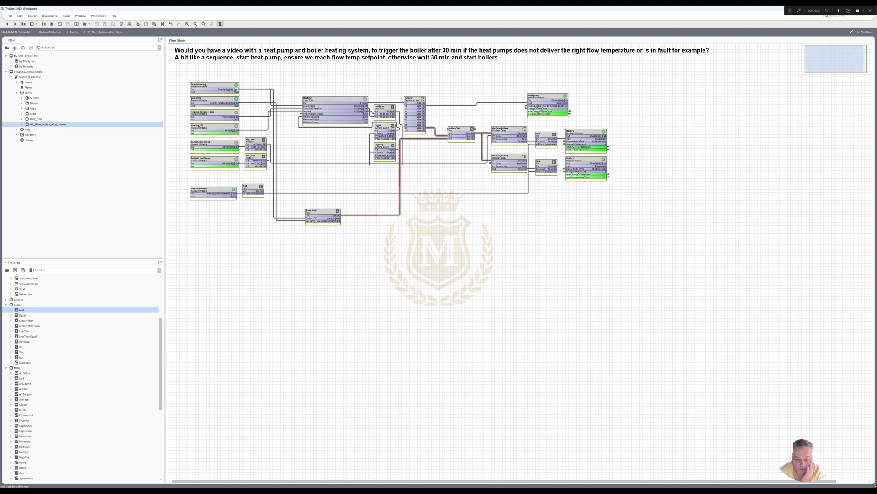
pyautogui.moveTo(238, 89); pyautogui.dragTo(450, 140)
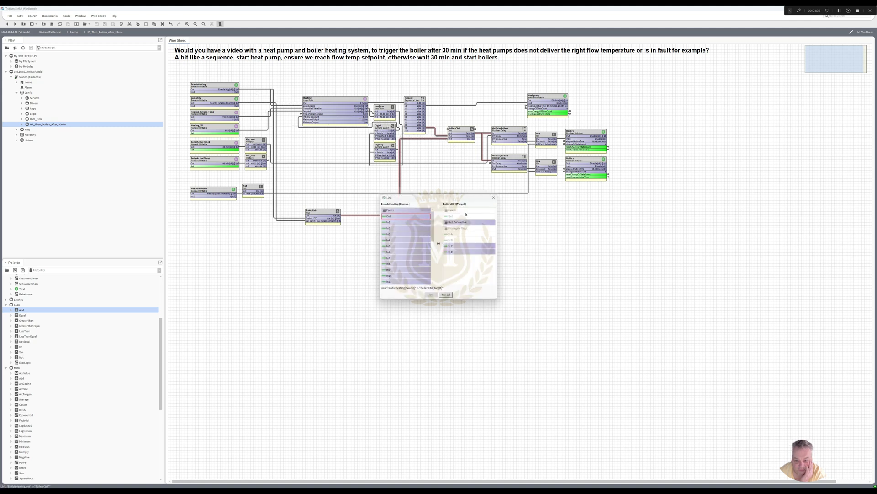
pyautogui.click(461, 245)
pyautogui.click(431, 295)
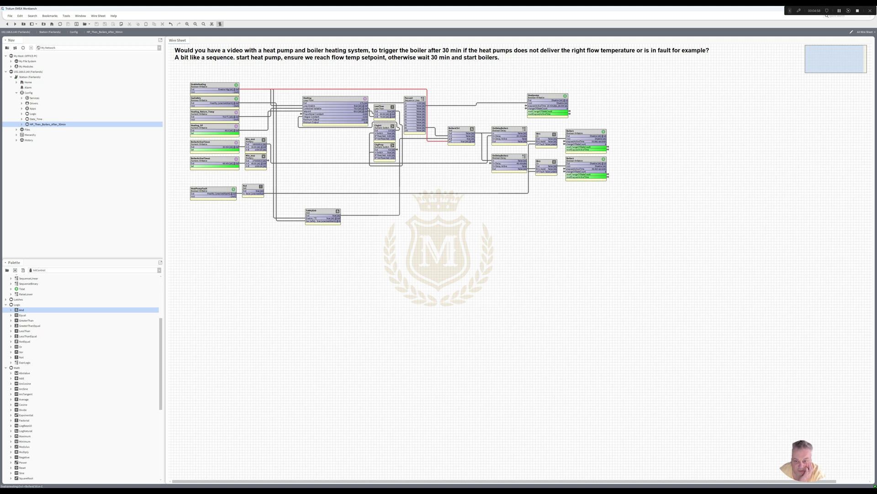
# Step: Open the slot sheet of BoilersCtrl and give its inA slot a descriptive display name
pyautogui.click(459, 130)
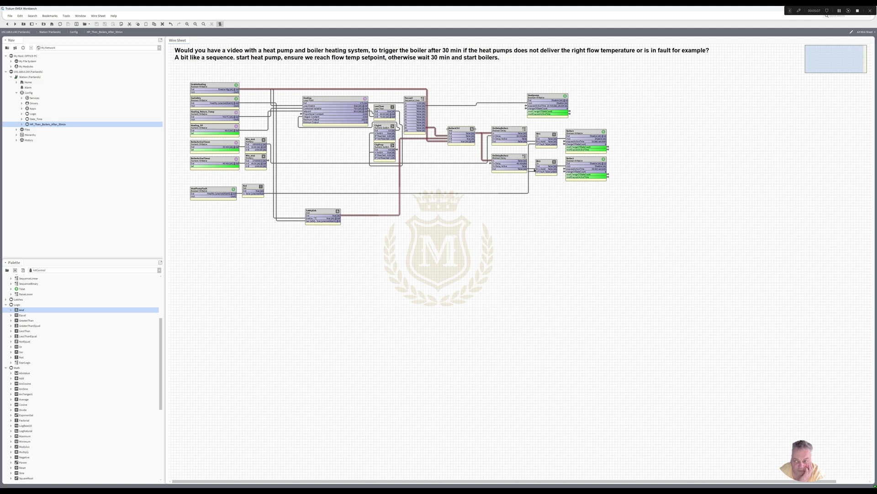
pyautogui.rightClick(457, 129)
pyautogui.moveTo(464, 131)
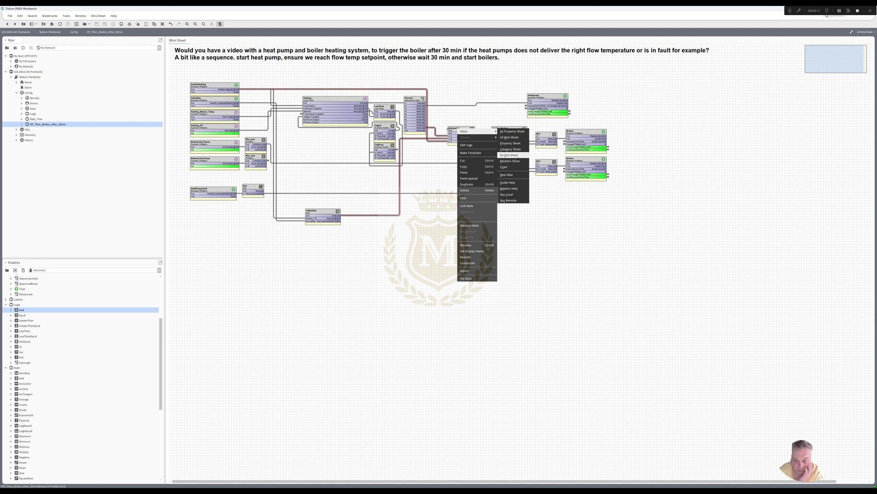
pyautogui.click(509, 154)
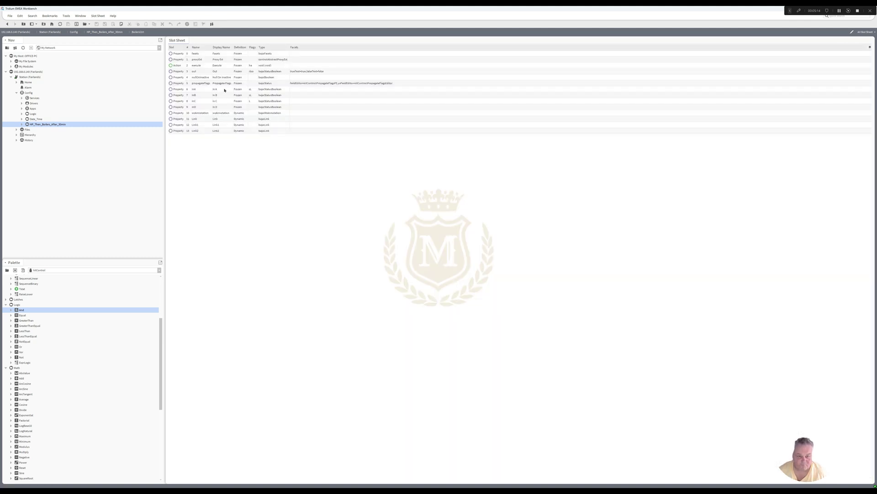
pyautogui.rightClick(225, 90)
pyautogui.click(256, 112)
pyautogui.write('Bo')
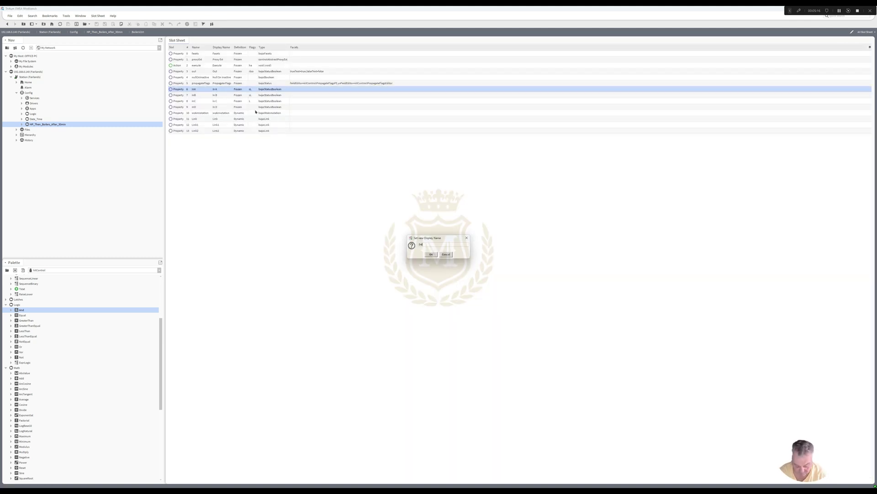
pyautogui.write('i')
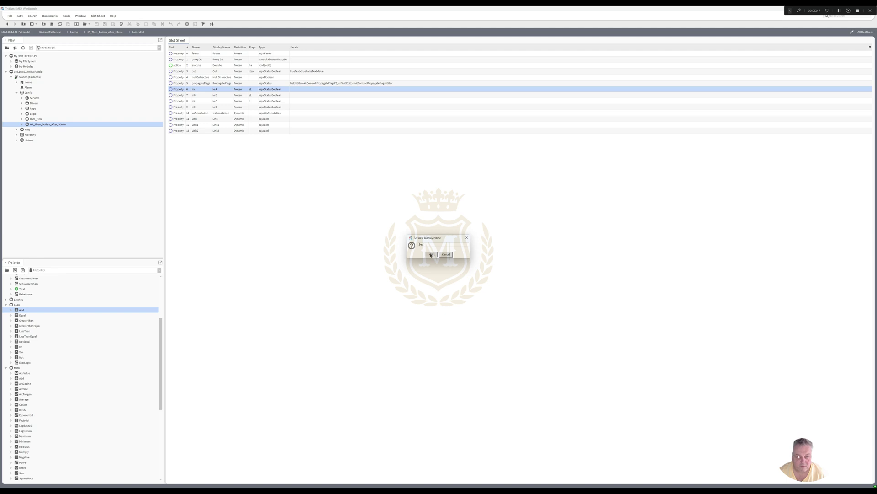
pyautogui.click(430, 254)
# Step: Set the display name of the BoilersCtrl inB slot to HP Fault
pyautogui.rightClick(223, 95)
pyautogui.click(270, 118)
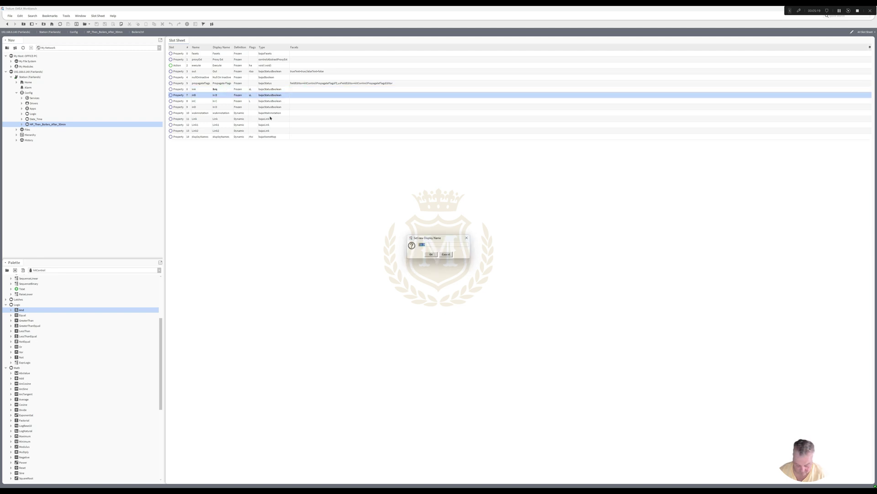
pyautogui.write('Fault')
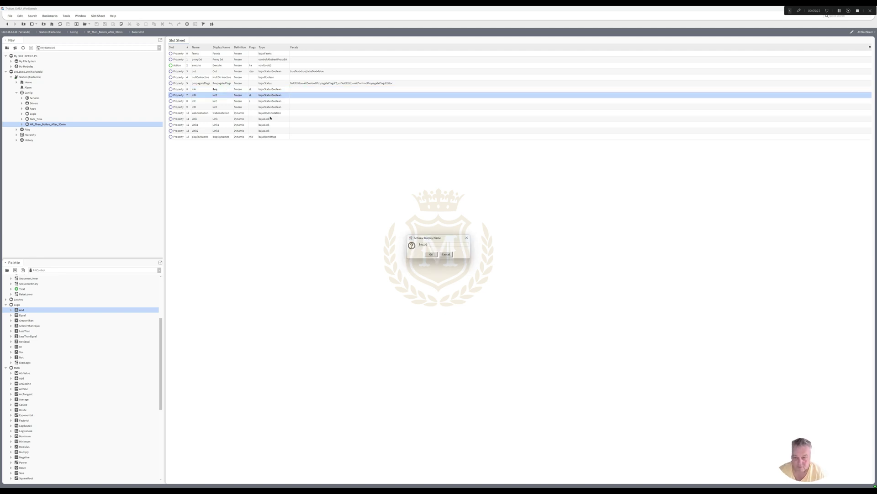
pyautogui.click(419, 245)
pyautogui.write('HP')
pyautogui.click(431, 254)
# Step: Set the display name of the BoilersCtrl inC slot to HtgEnb and return to the wire sheet
pyautogui.doubleClick(219, 101)
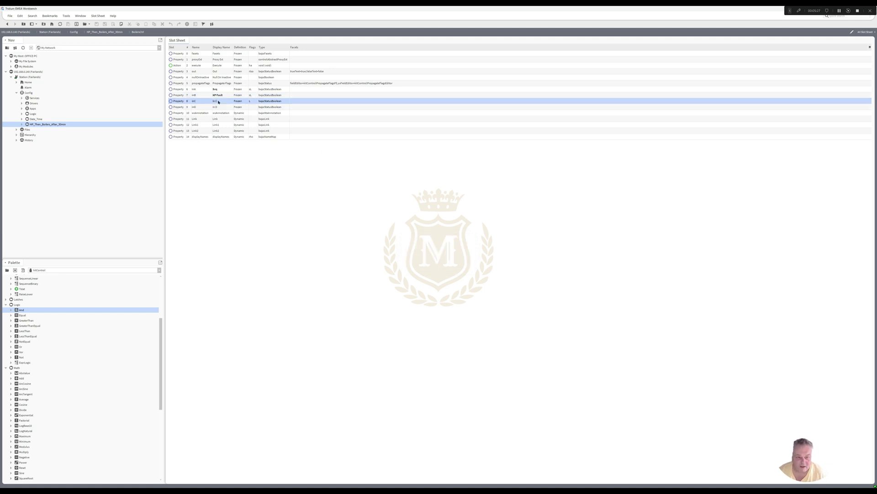
pyautogui.write('Bo')
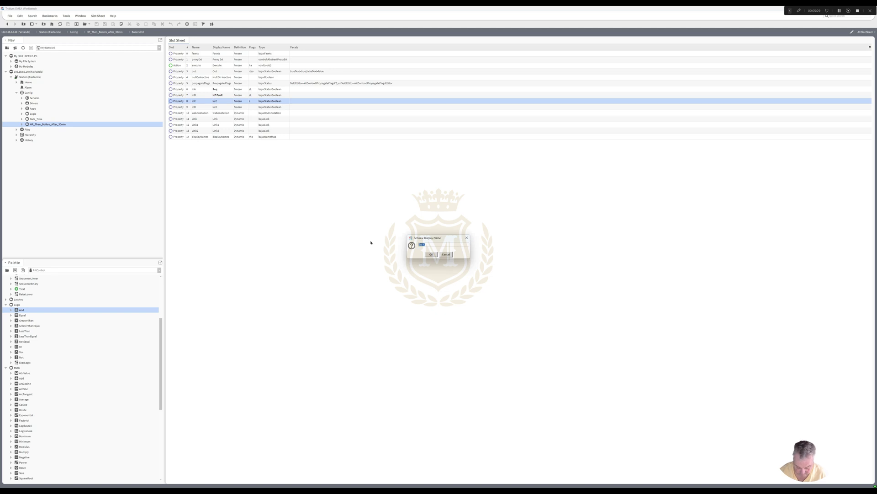
pyautogui.write('Exh')
pyautogui.click(431, 255)
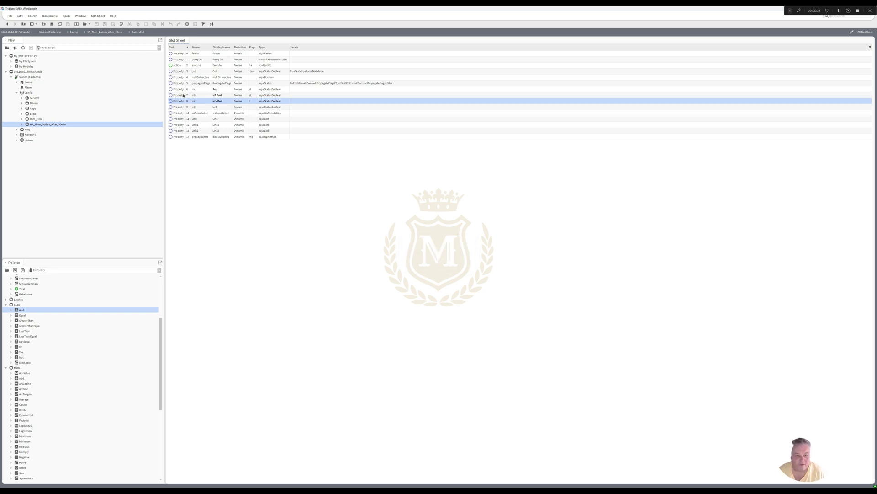
pyautogui.hotkey('alt', 'Left')
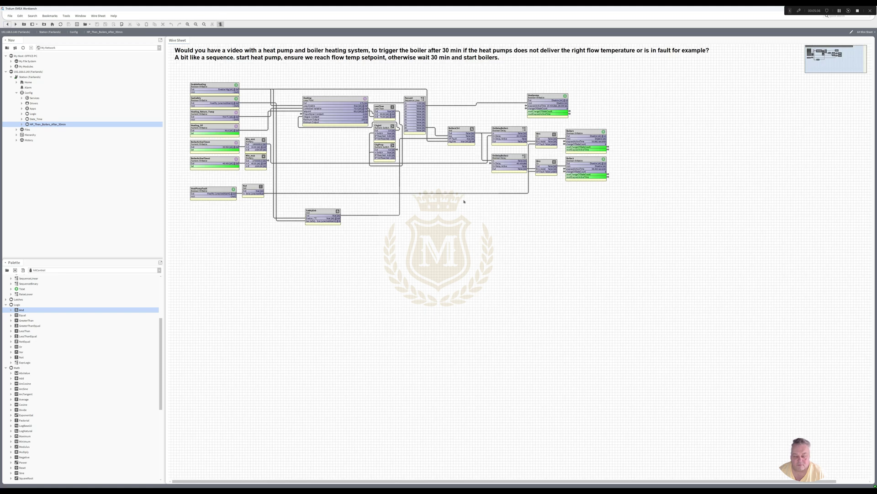
# Step: Move the lower boiler's delay, logic and output blocks down and add a numeric writable named PowerBlr1
pyautogui.click(441, 142)
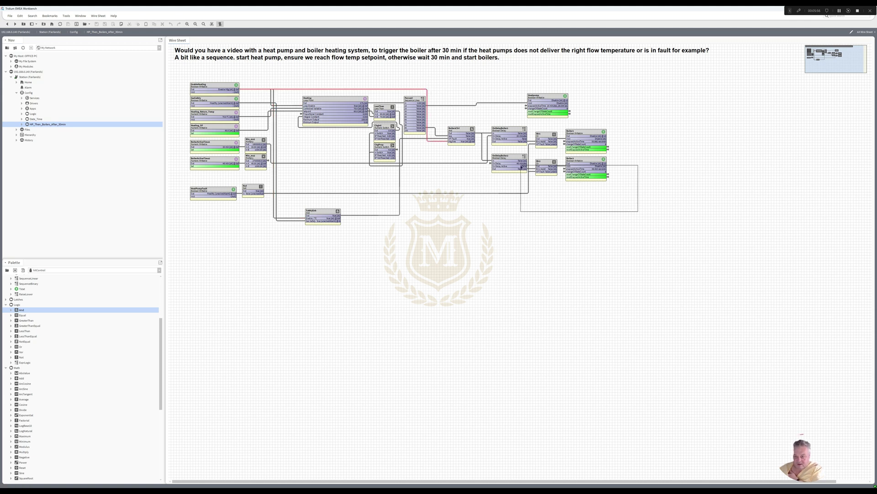
pyautogui.moveTo(502, 166); pyautogui.dragTo(503, 182)
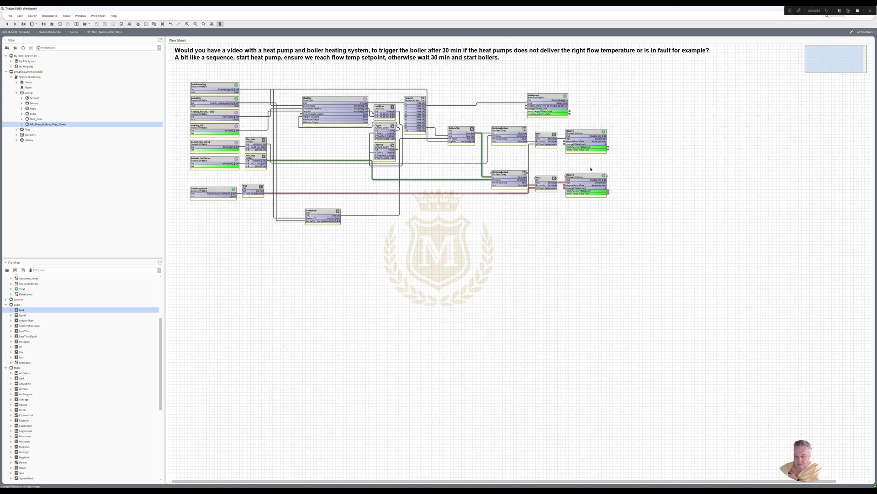
pyautogui.rightClick(642, 161)
pyautogui.moveTo(657, 162)
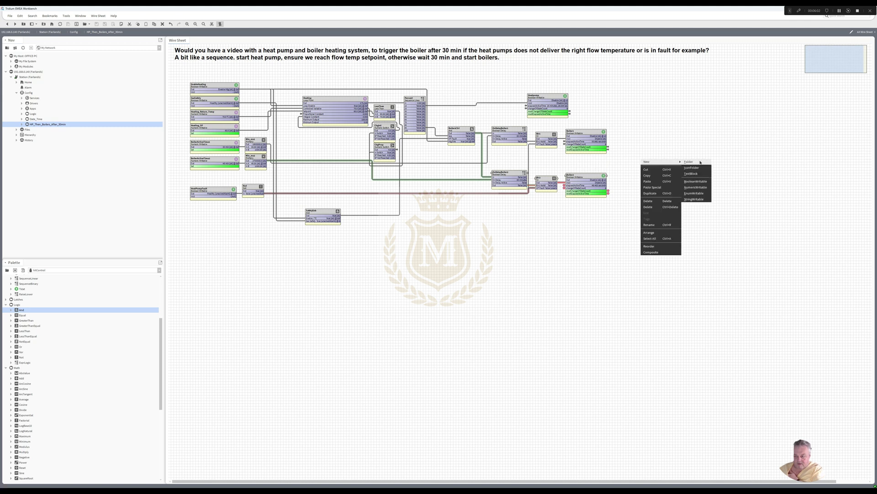
pyautogui.click(696, 188)
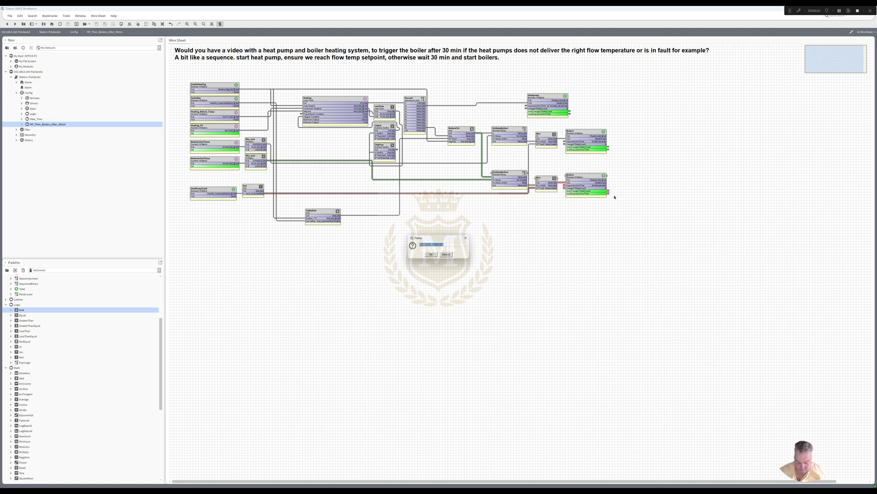
pyautogui.write('H')
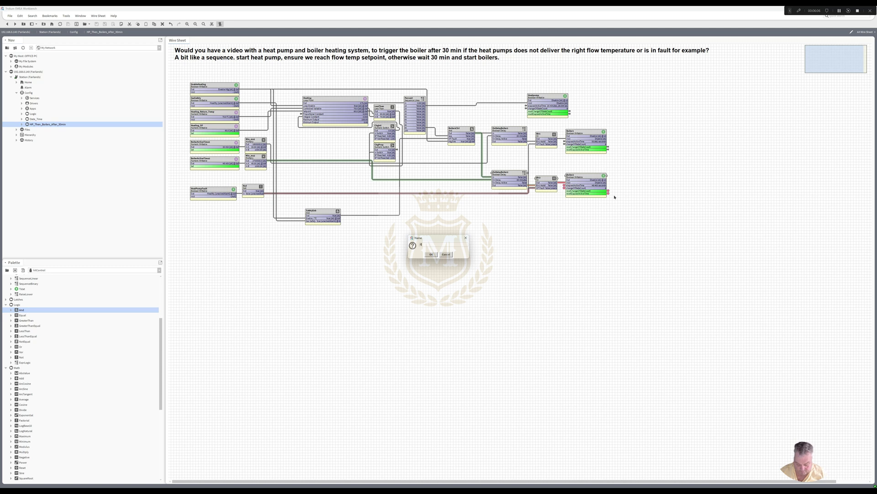
pyautogui.write('oiler2Bl')
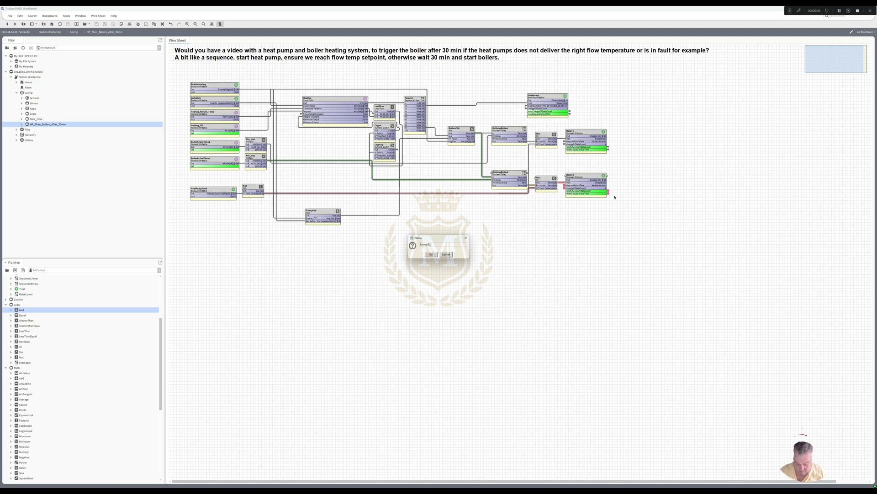
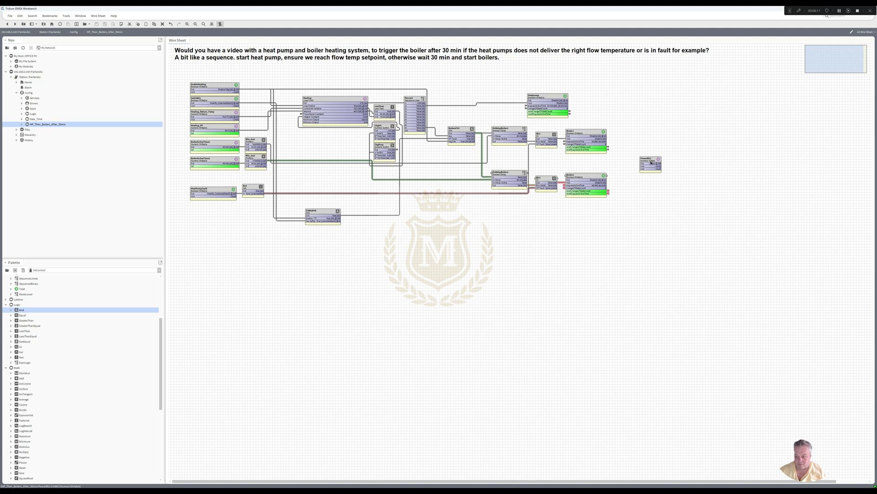
# Step: Reduce the pinned slots of the new numeric writable and place it between the two boiler output blocks
pyautogui.rightClick(651, 163)
pyautogui.click(663, 310)
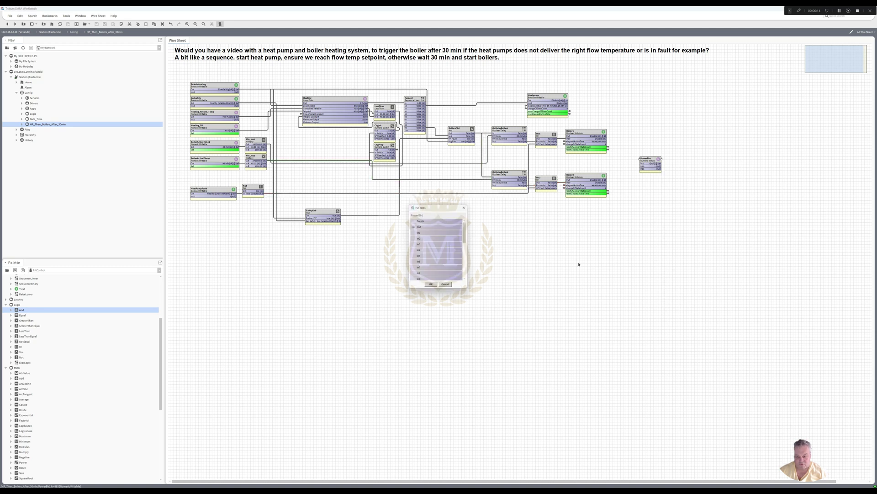
pyautogui.moveTo(468, 238); pyautogui.dragTo(471, 256)
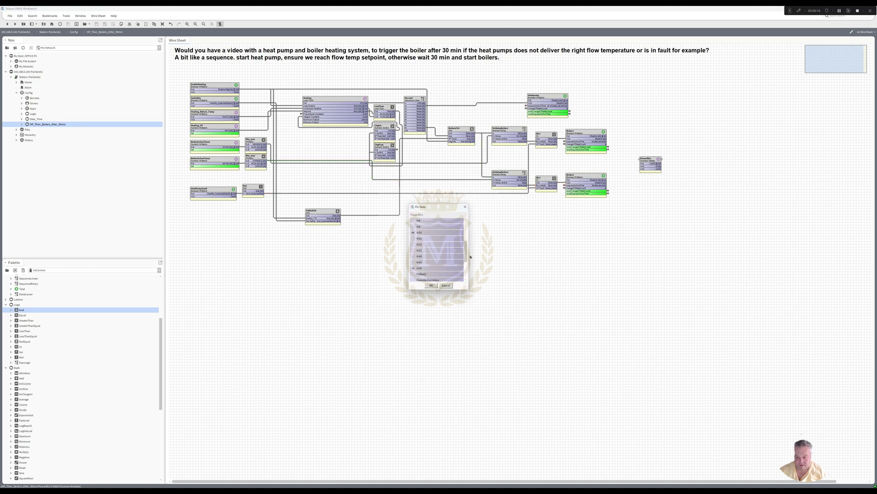
pyautogui.click(430, 285)
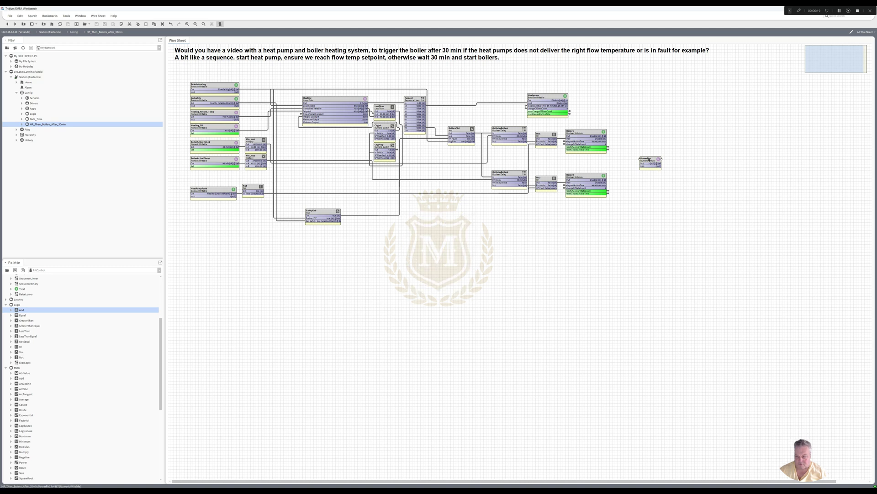
pyautogui.moveTo(650, 160); pyautogui.dragTo(607, 156)
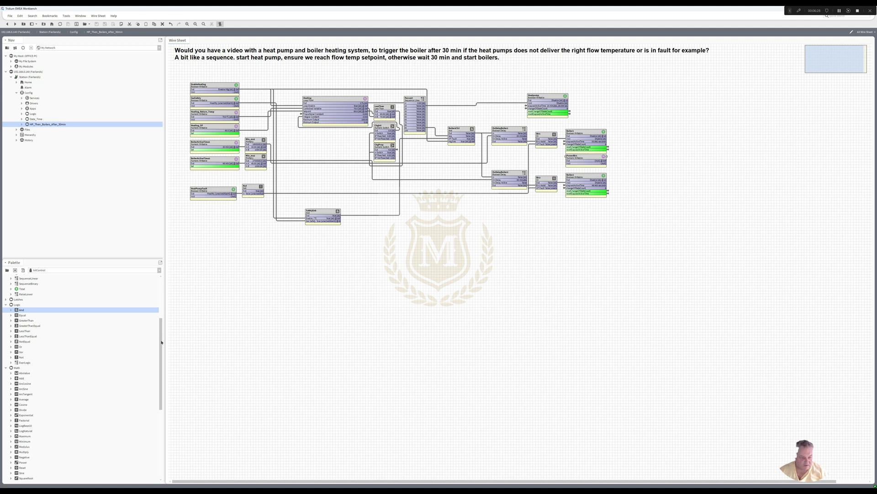
# Step: Add a Divide block named BlrPower and link the heating loop's output to its In A input
pyautogui.moveTo(161, 342); pyautogui.dragTo(163, 368)
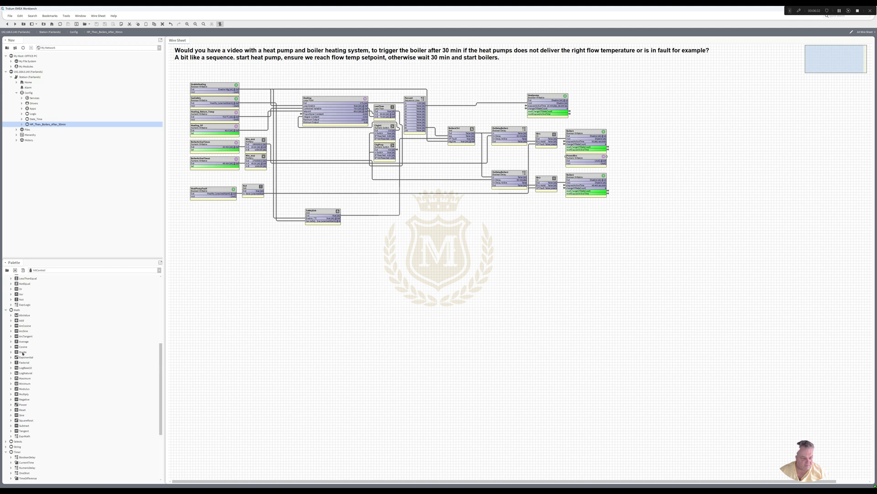
pyautogui.moveTo(22, 353); pyautogui.dragTo(376, 182)
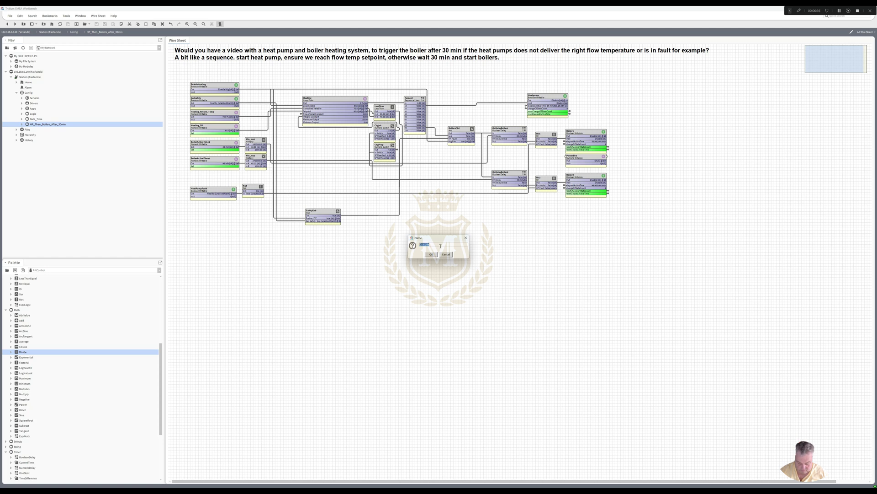
pyautogui.write('BlrDiv')
pyautogui.write('wer')
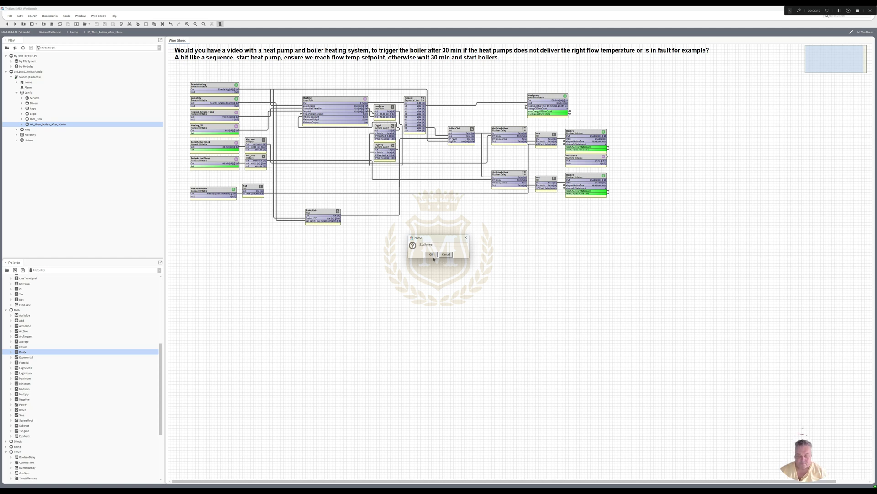
pyautogui.click(431, 255)
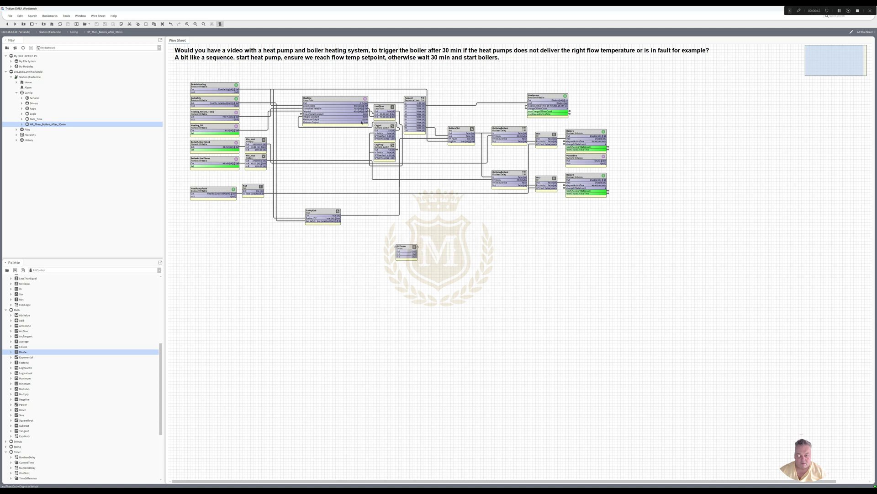
pyautogui.moveTo(364, 104); pyautogui.dragTo(407, 251)
pyautogui.moveTo(365, 104)
pyautogui.mouseDown()
pyautogui.moveTo(399, 253)
pyautogui.moveTo(405, 249)
pyautogui.mouseUp()
# Step: Set In B of BlrPower to a non-null value of 10 and move the block below the lower boiler delay block
pyautogui.doubleClick(405, 249)
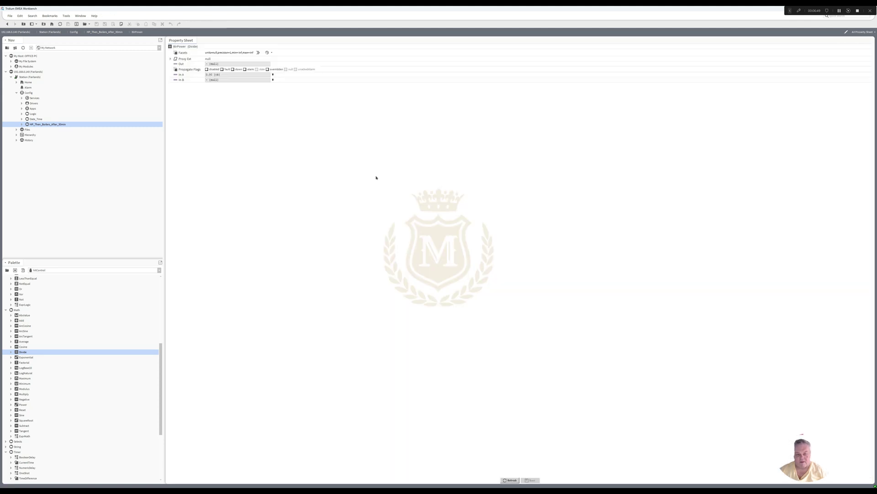
pyautogui.click(268, 83)
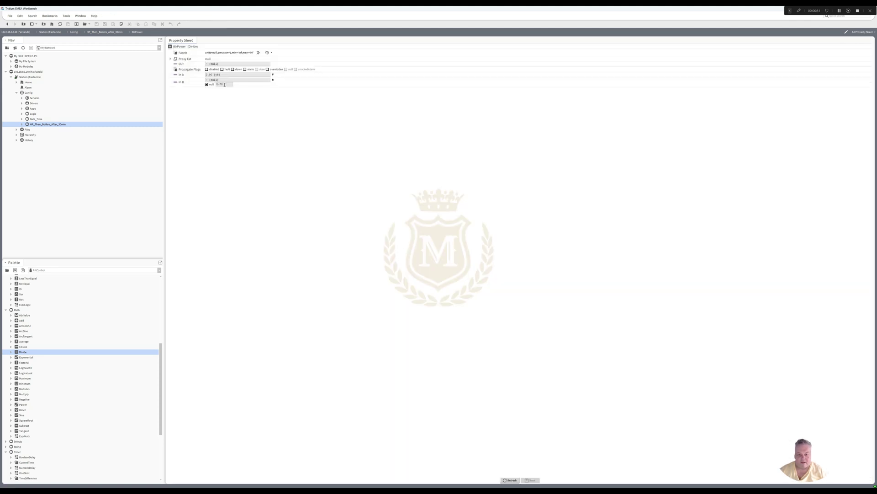
pyautogui.click(207, 85)
pyautogui.write('10')
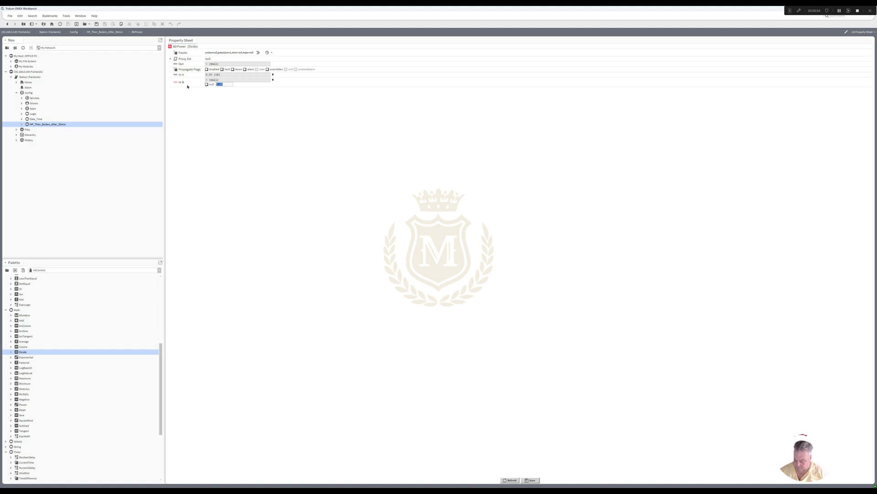
pyautogui.click(530, 479)
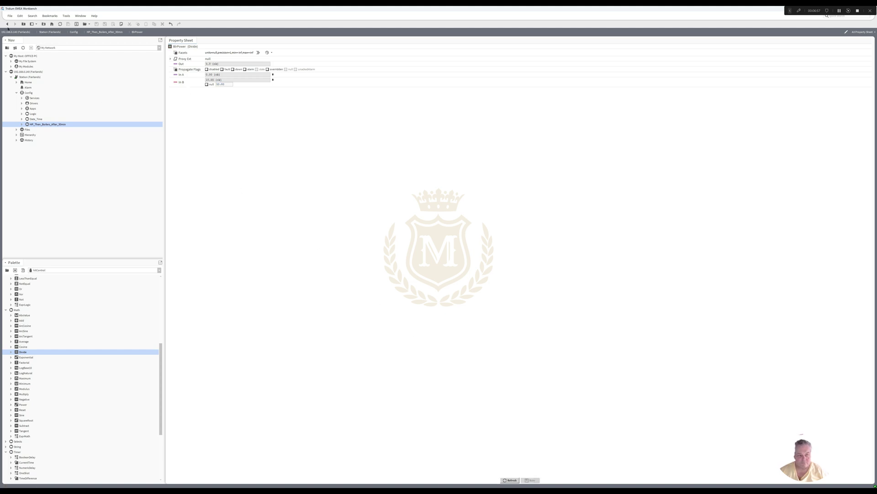
pyautogui.click(7, 24)
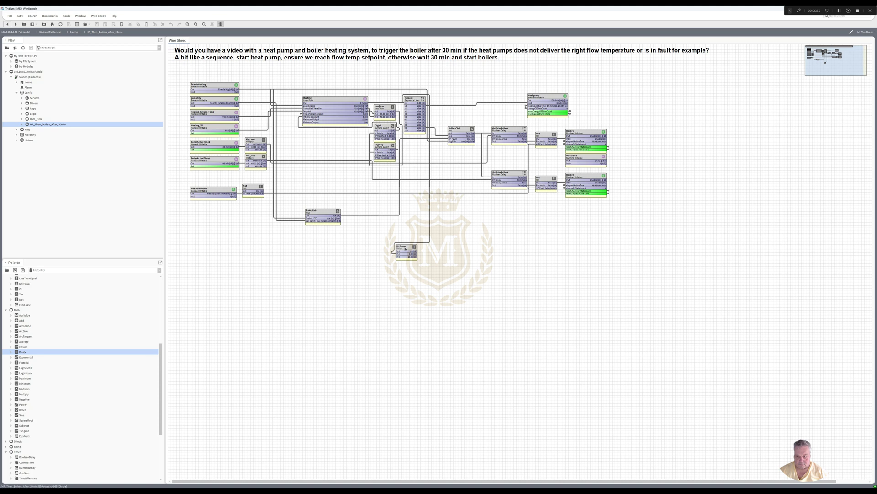
pyautogui.moveTo(405, 249); pyautogui.dragTo(514, 206)
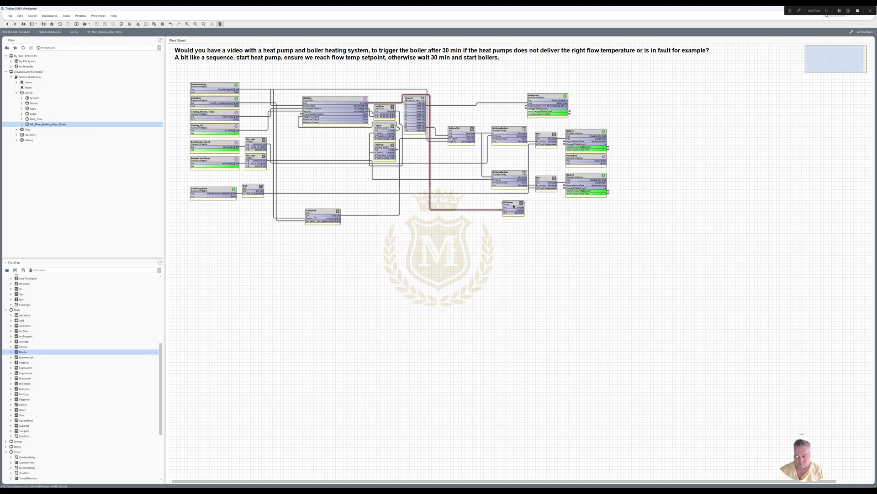
# Step: Place the BlrPower block between the Blr1 and Blr2 logic blocks and delete its link from the Heating loop
pyautogui.moveTo(513, 206); pyautogui.dragTo(547, 159)
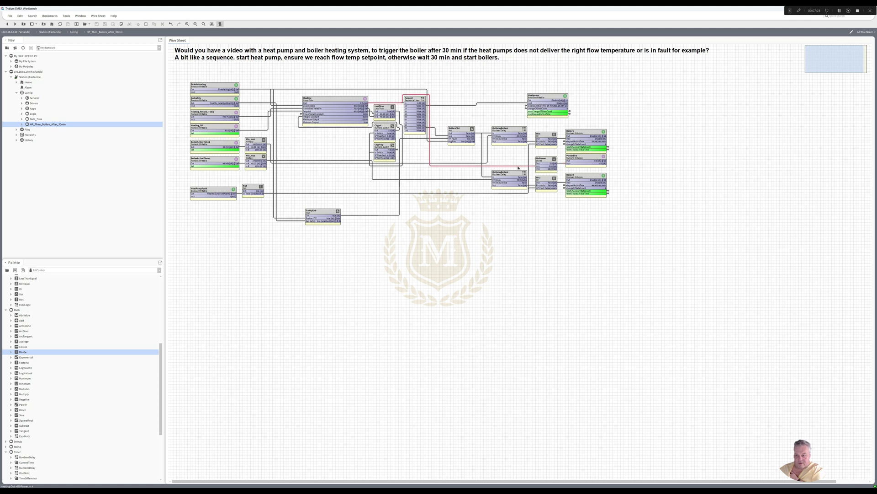
pyautogui.rightClick(519, 167)
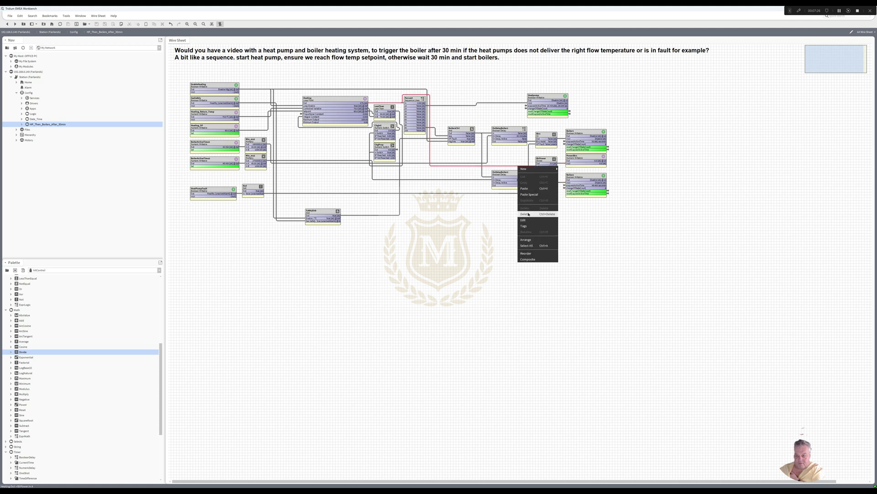
pyautogui.click(528, 214)
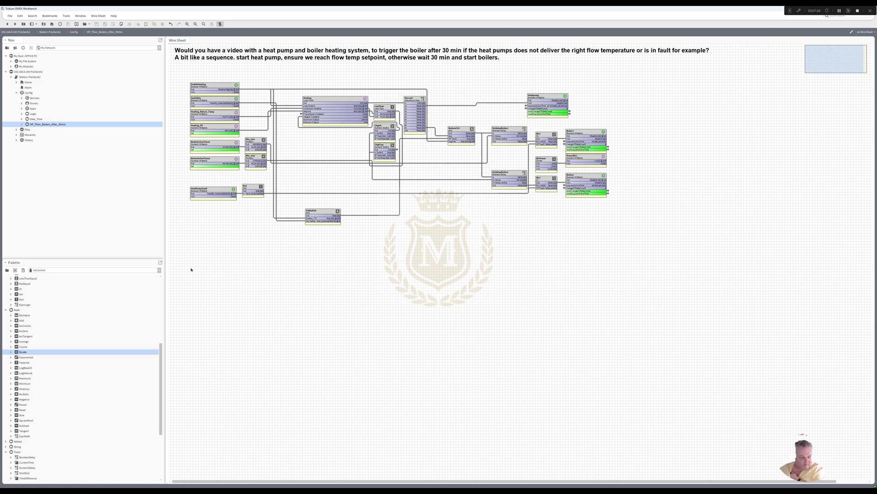
# Step: Add a NumericSwitch block between the two boiler delay blocks for enabling boiler 1 power
pyautogui.moveTo(163, 362); pyautogui.dragTo(163, 417)
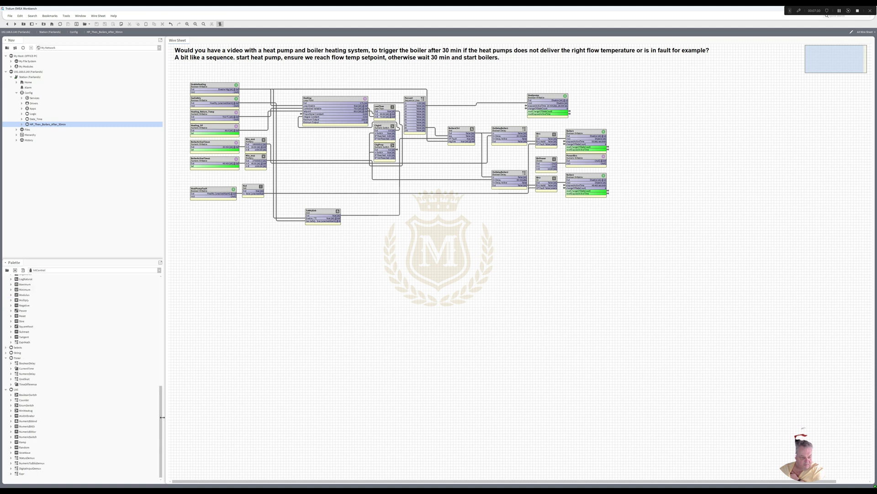
pyautogui.click(27, 437)
pyautogui.moveTo(27, 437); pyautogui.dragTo(500, 160)
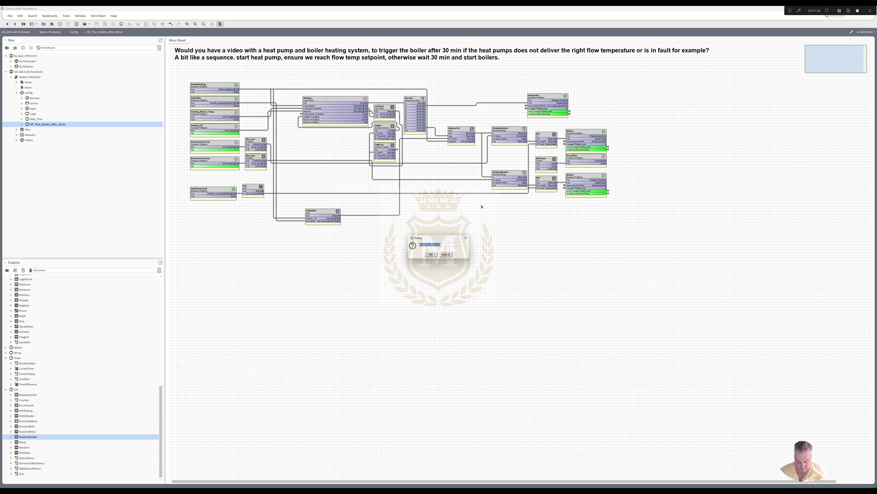
pyautogui.write('Bl')
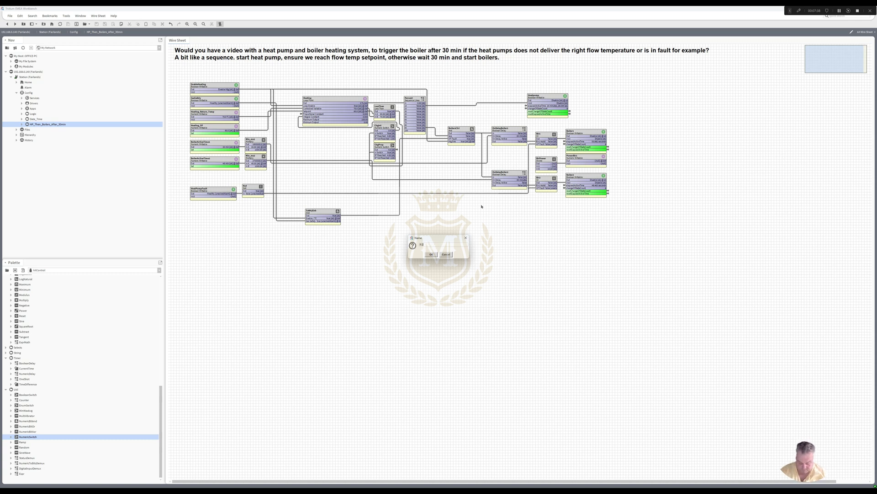
pyautogui.press('BackSpace')
pyautogui.write('EnbPurB1')
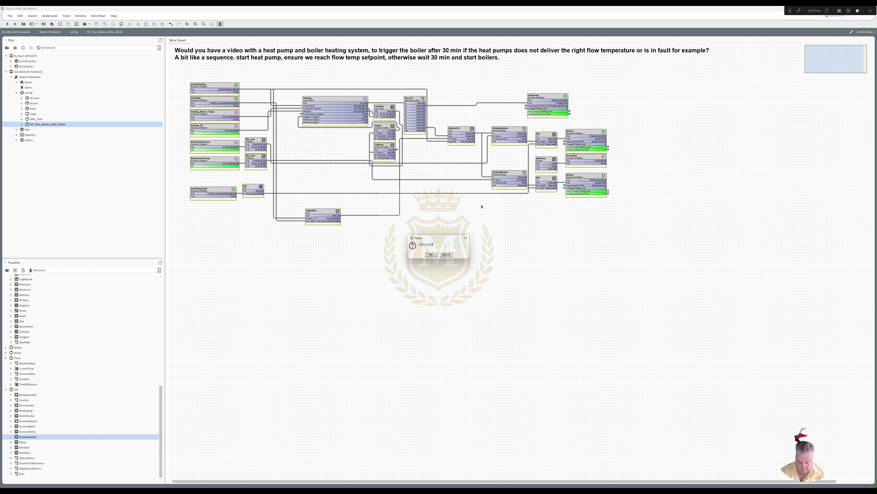
pyautogui.write('r1')
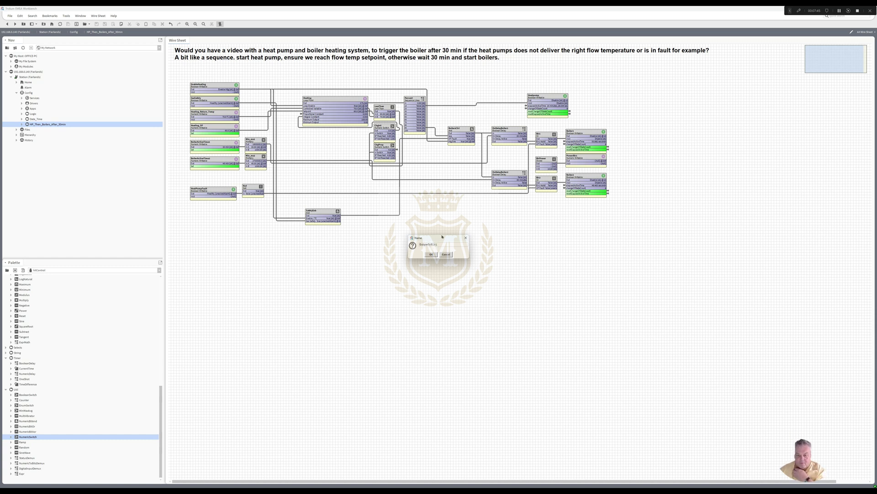
pyautogui.click(431, 255)
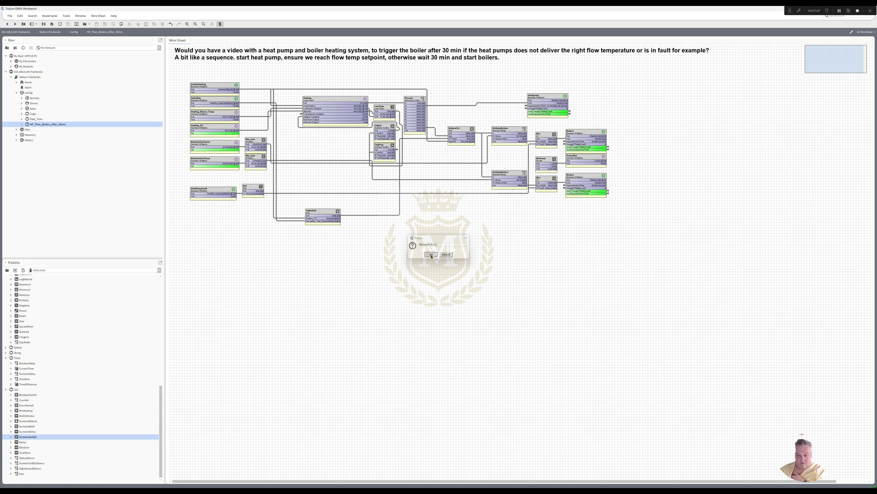
# Step: Rename the new numeric switch as EnbPwrBlr1
pyautogui.rightClick(506, 151)
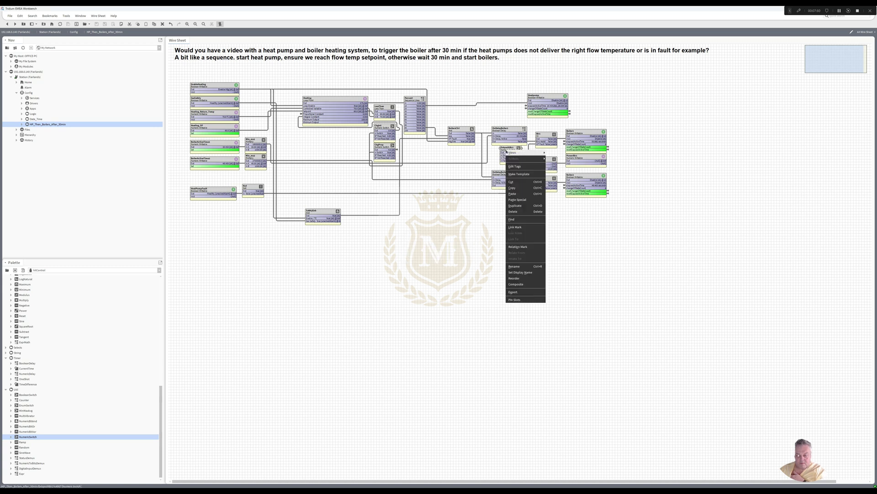
pyautogui.click(516, 266)
pyautogui.click(421, 245)
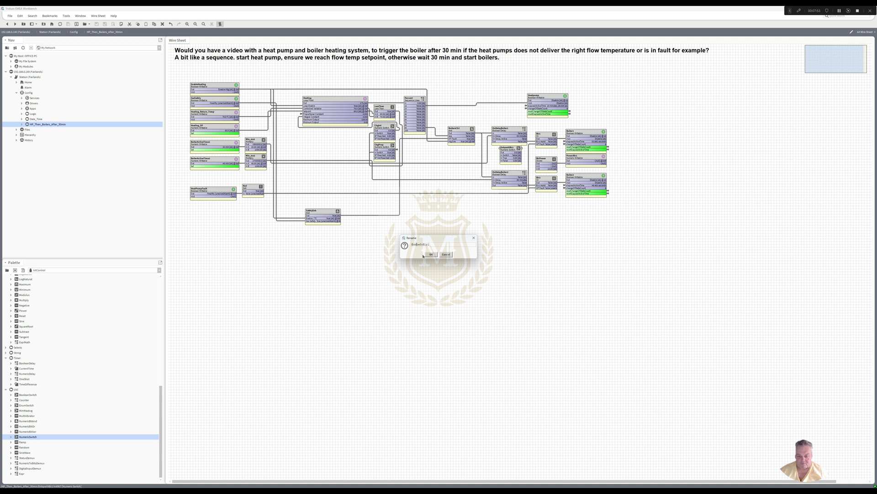
pyautogui.write('B')
pyautogui.click(432, 255)
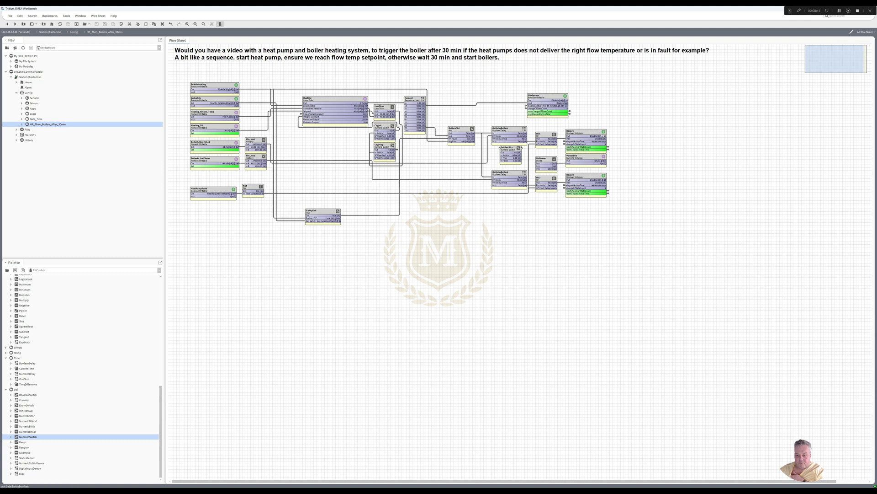
# Step: Link Boiler1's output to EnbPwrBlr1's In Switch, Heating's output to its In True, and the switch's output to BlrPower's In A
pyautogui.moveTo(579, 138); pyautogui.dragTo(504, 155)
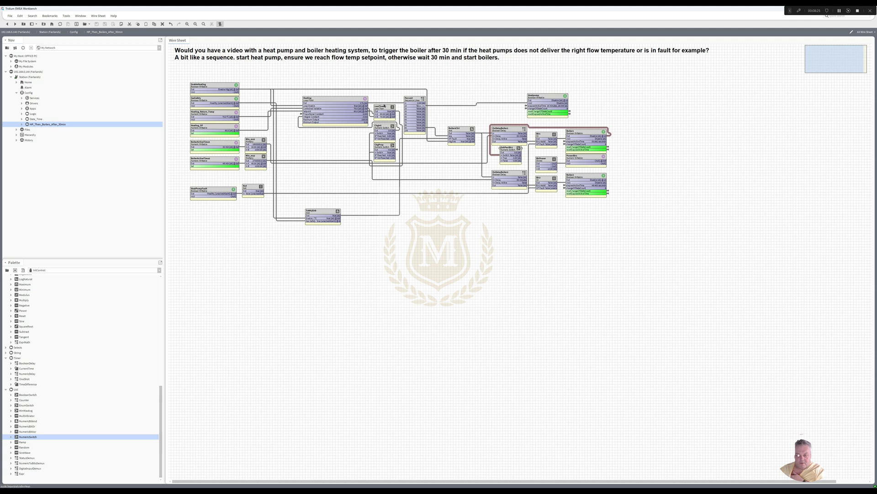
pyautogui.moveTo(368, 103); pyautogui.dragTo(502, 158)
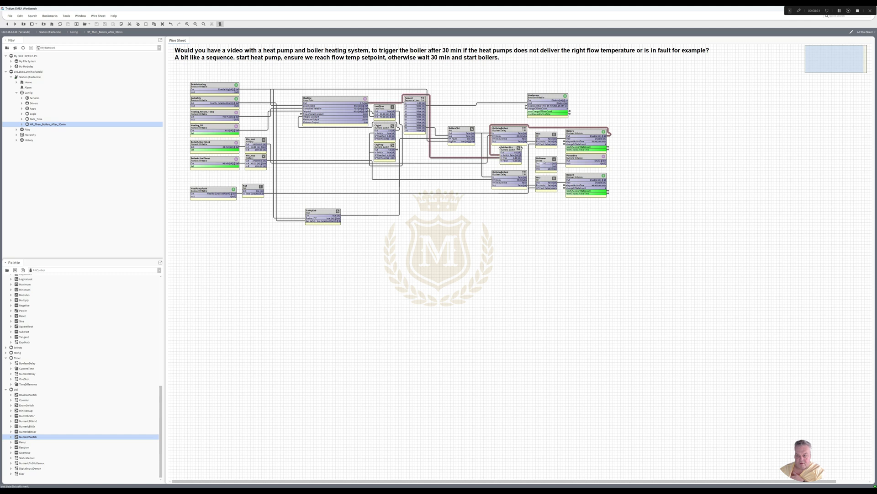
pyautogui.moveTo(520, 153); pyautogui.dragTo(492, 148)
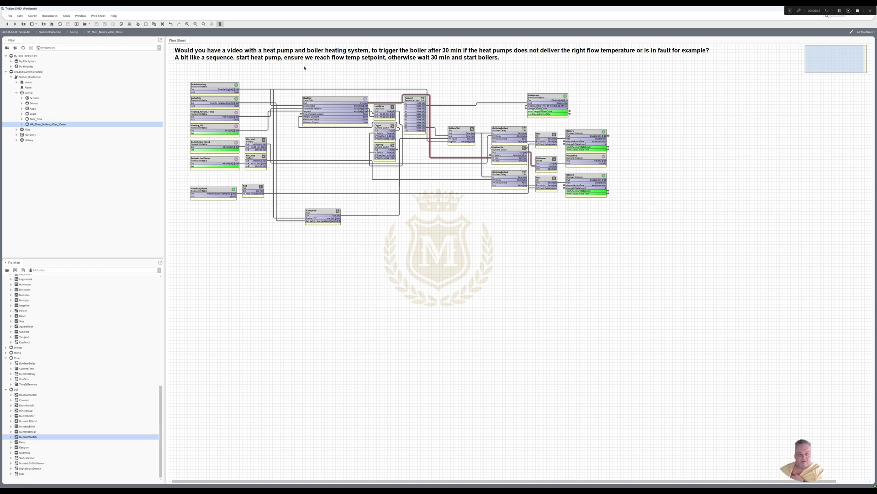
# Step: Override the Boiler1 writable to Enable to test the power switch
pyautogui.click(188, 26)
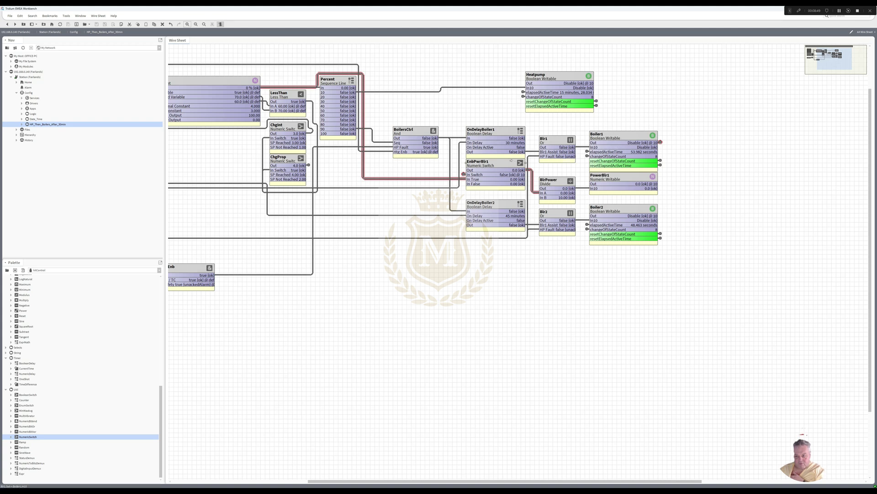
pyautogui.rightClick(613, 136)
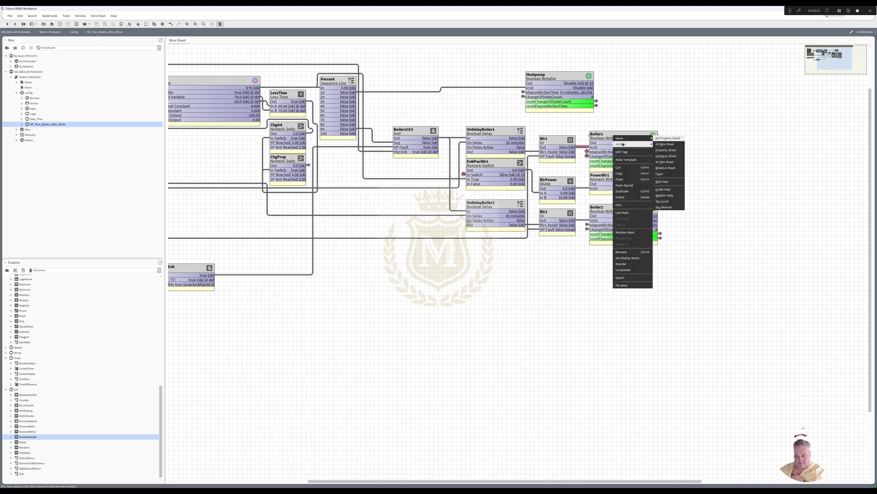
pyautogui.moveTo(623, 145)
pyautogui.click(666, 145)
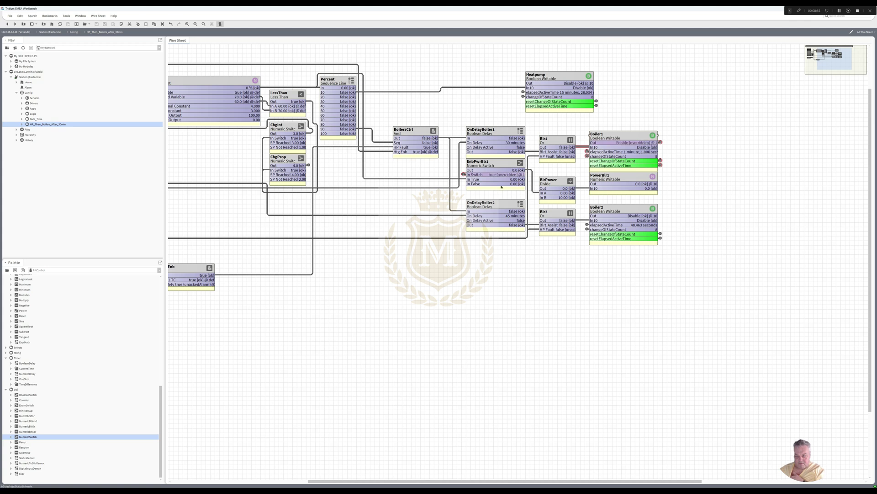
pyautogui.click(440, 179)
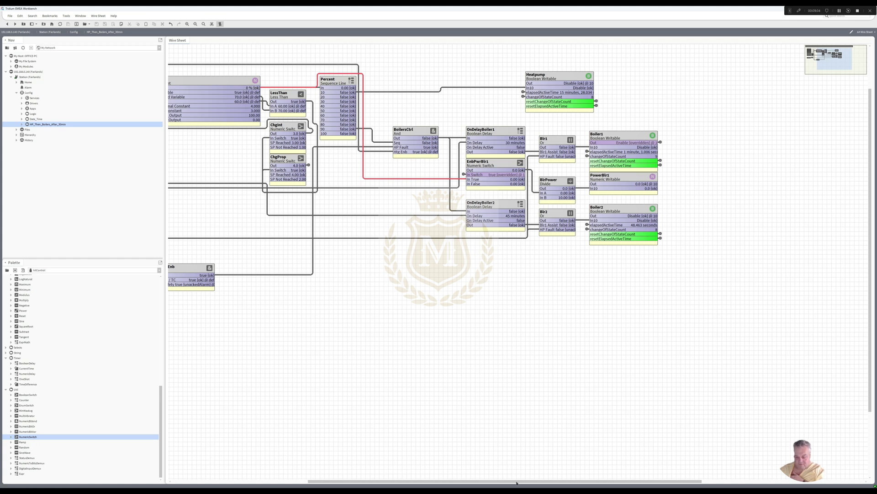
# Step: Set the Heating_Return_Temp point to 50 °C
pyautogui.moveTo(497, 482); pyautogui.dragTo(342, 475)
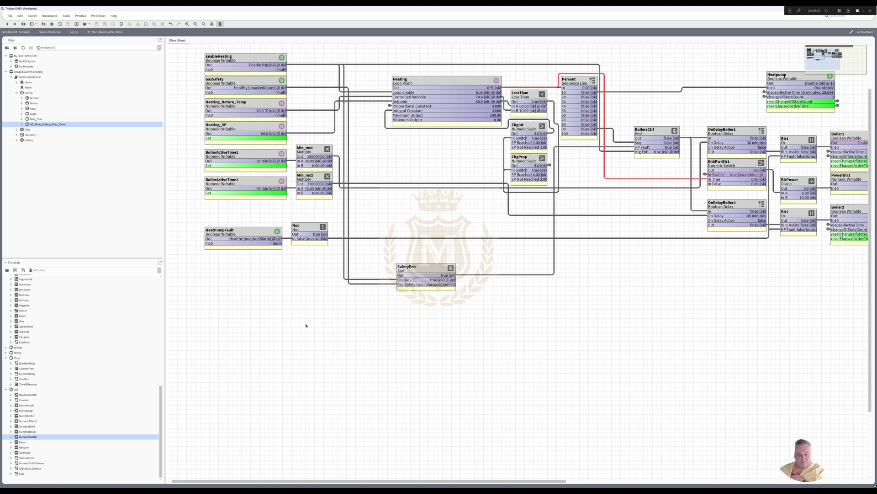
pyautogui.rightClick(251, 103)
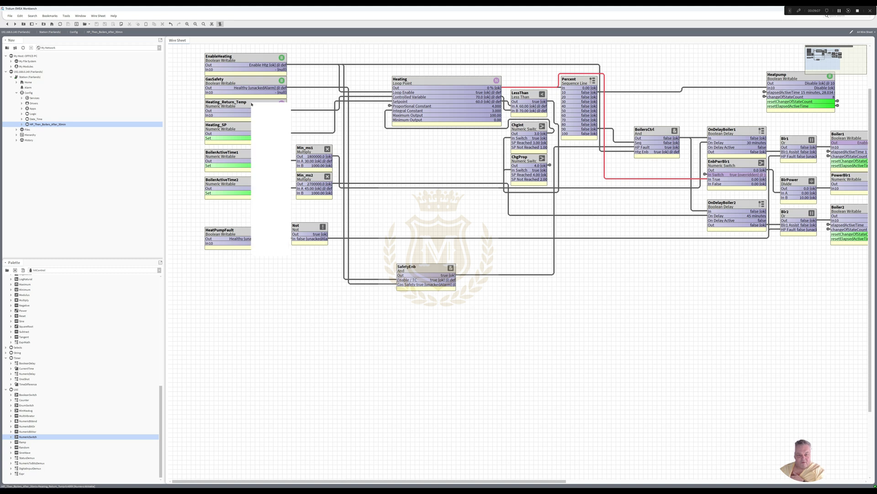
pyautogui.moveTo(275, 111)
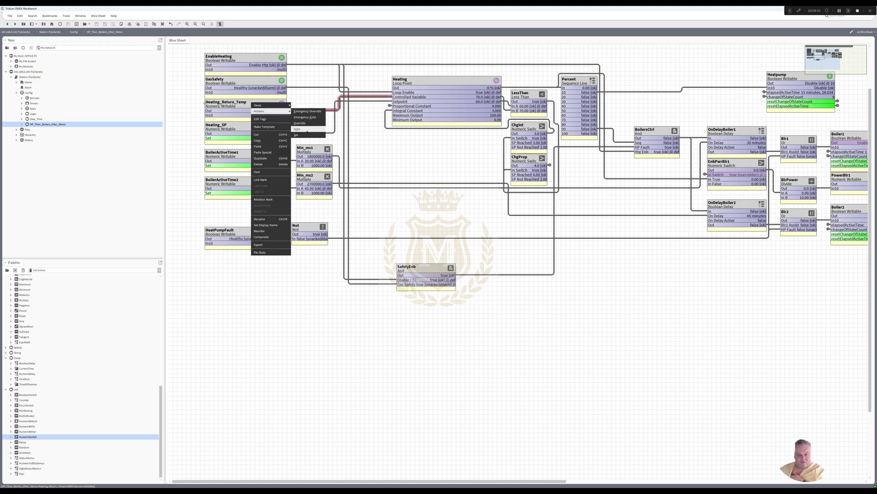
pyautogui.press('Return')
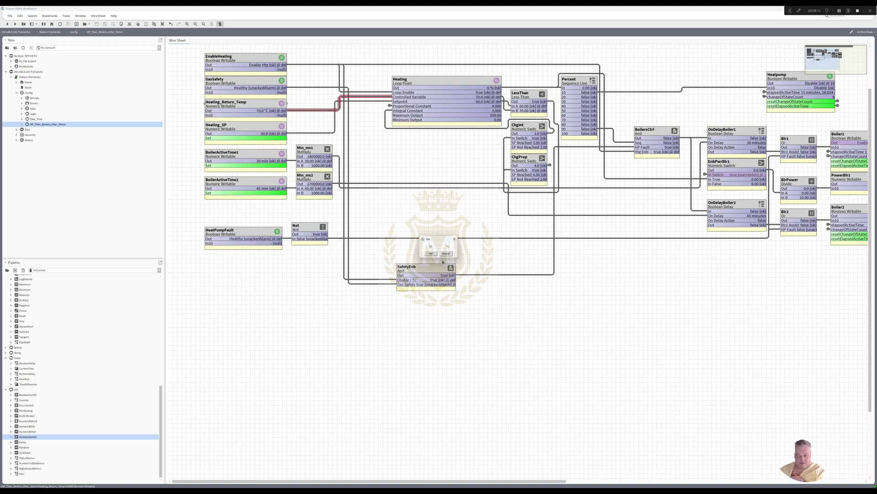
pyautogui.click(432, 254)
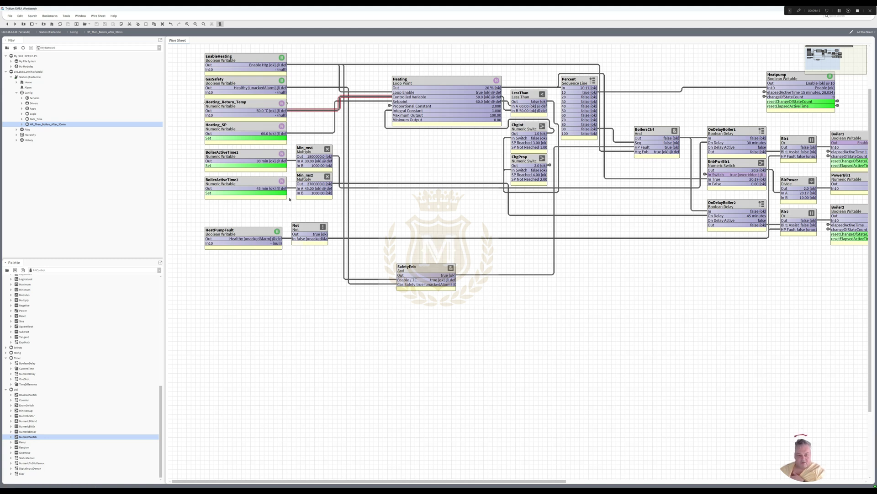
# Step: Rename the Heating_Return_Temp point as Heating_Flow_Temp
pyautogui.rightClick(233, 105)
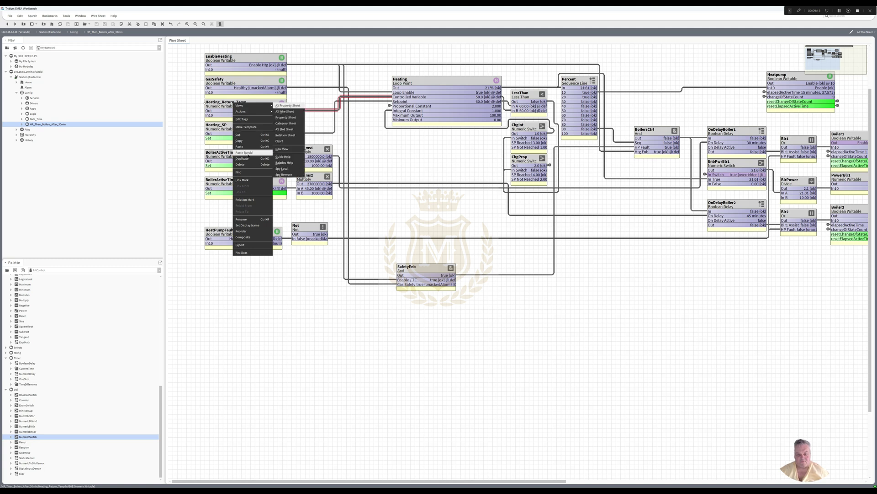
pyautogui.click(255, 220)
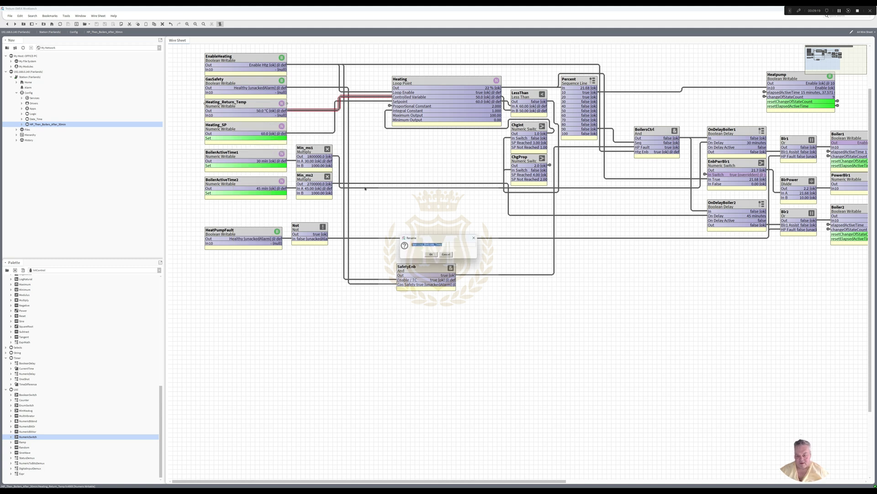
pyautogui.click(426, 244)
pyautogui.write('Flow')
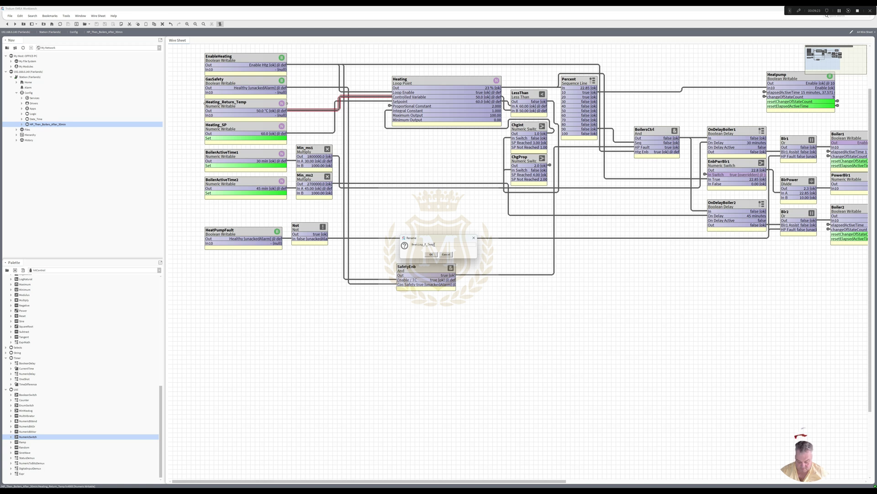
pyautogui.click(431, 254)
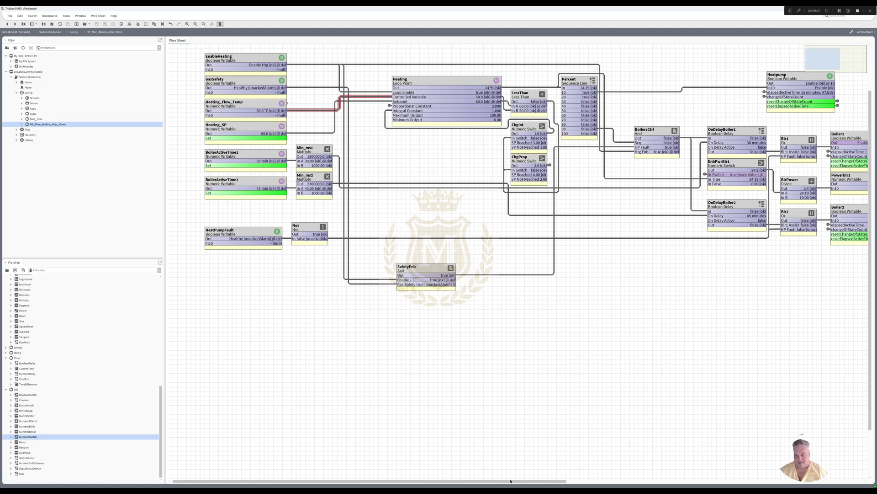
# Step: Set the units facet of the PowerBlr1 writable to electric potential in volts (V)
pyautogui.moveTo(511, 480); pyautogui.dragTo(556, 469)
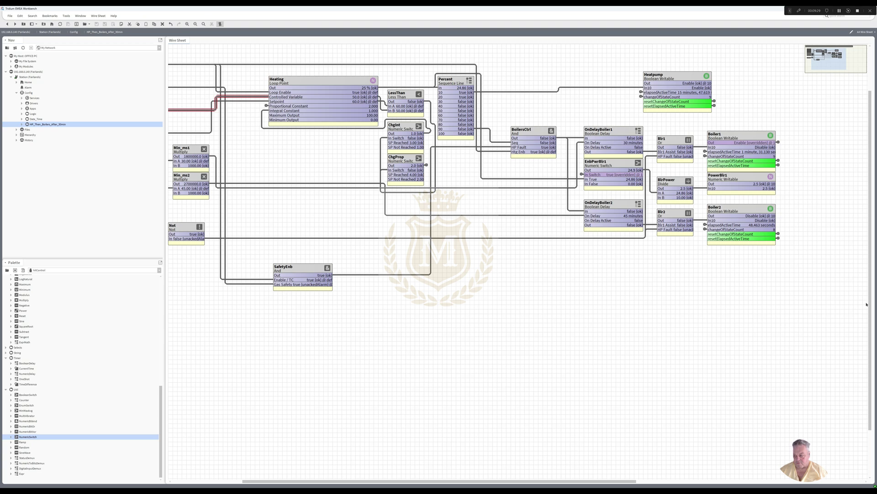
pyautogui.moveTo(870, 303); pyautogui.dragTo(870, 294)
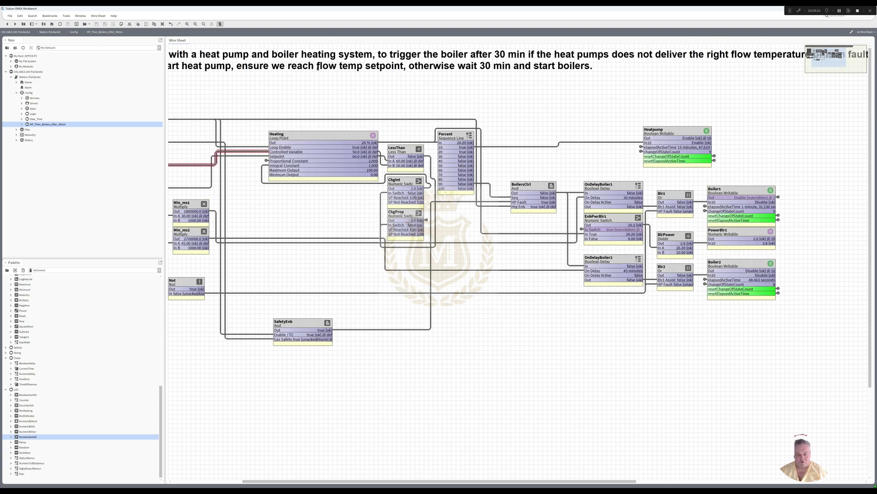
pyautogui.click(341, 66)
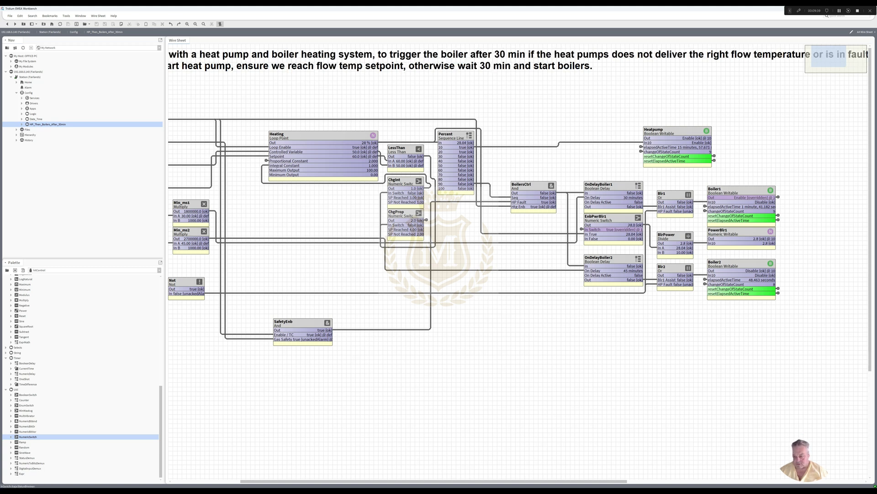
pyautogui.doubleClick(749, 236)
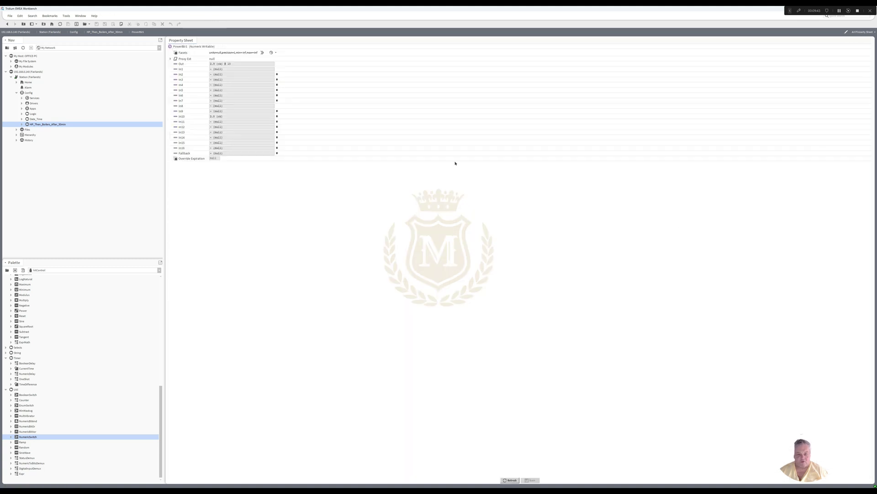
pyautogui.click(263, 53)
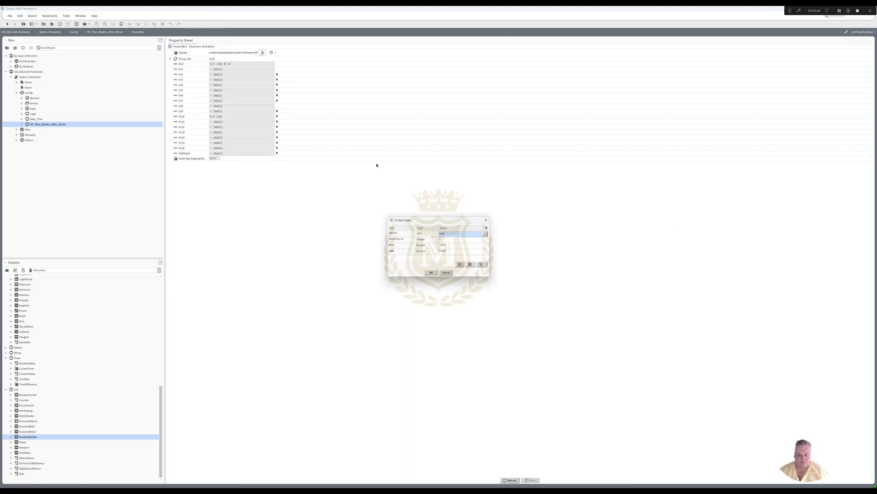
pyautogui.click(485, 235)
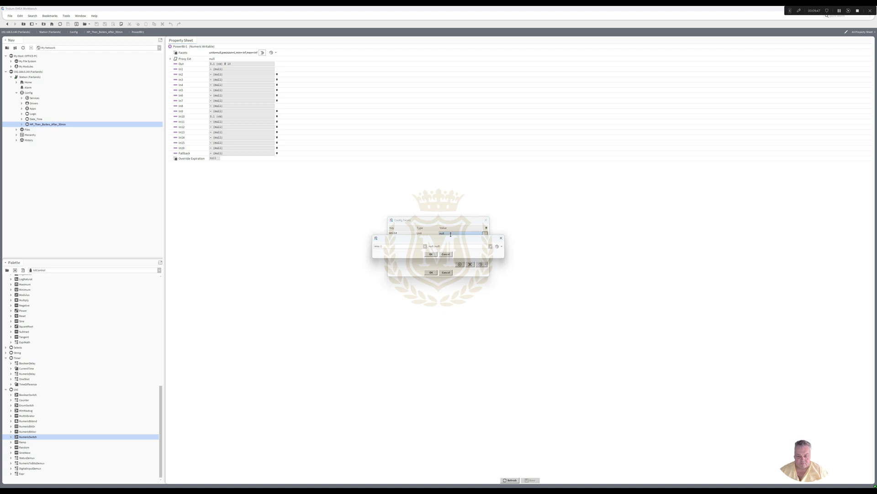
pyautogui.click(425, 247)
pyautogui.moveTo(426, 259); pyautogui.dragTo(426, 267)
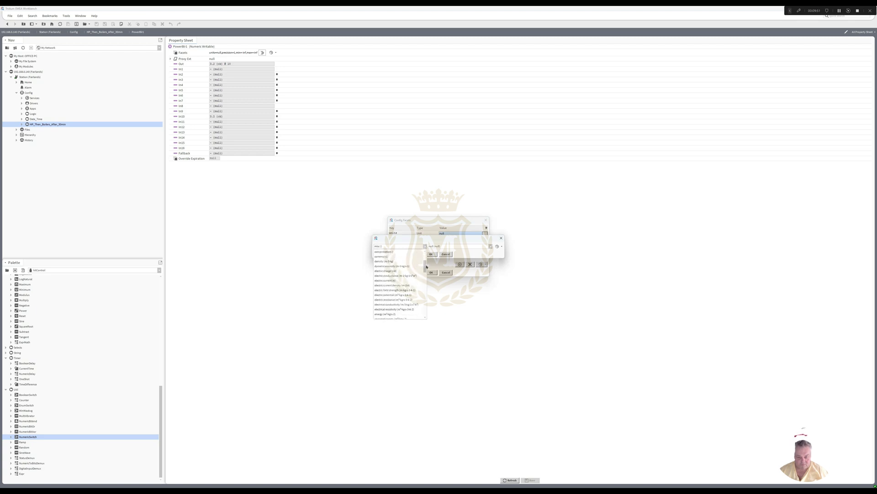
pyautogui.click(403, 295)
pyautogui.click(472, 247)
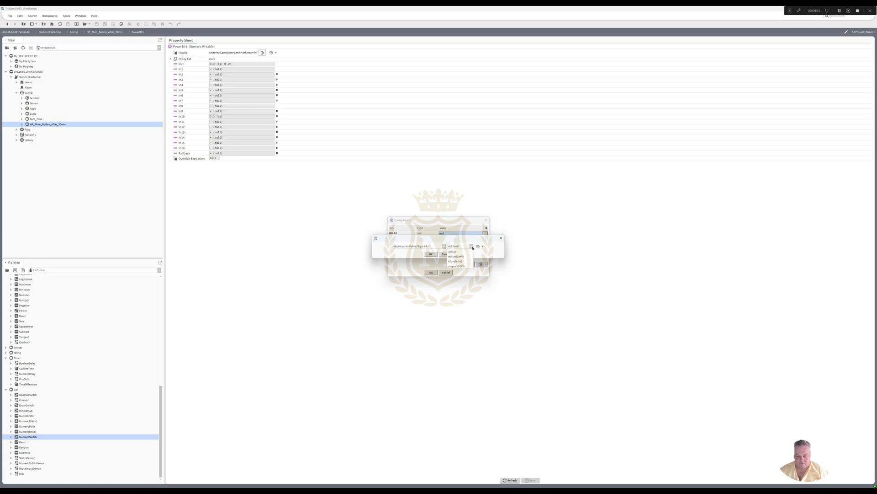
pyautogui.click(466, 254)
pyautogui.click(431, 254)
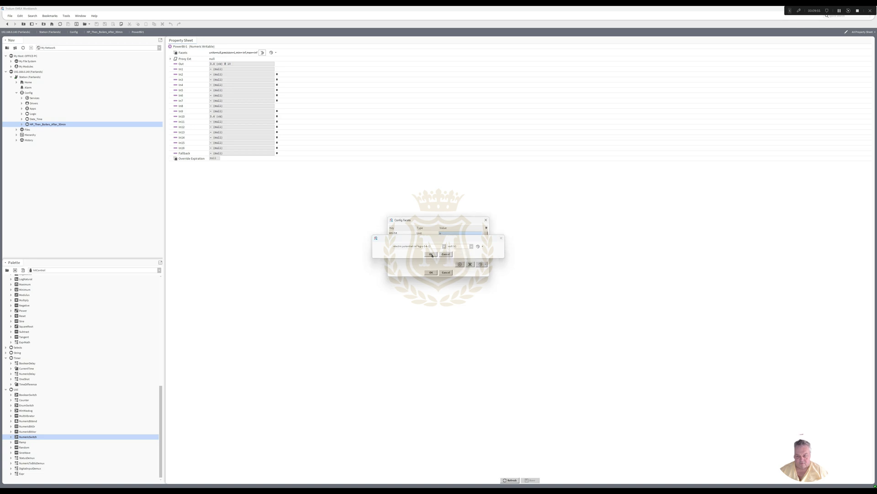
# Step: Set the PowerBlr1 precision facet to 2, save the properties and return to the wire sheet
pyautogui.write('2')
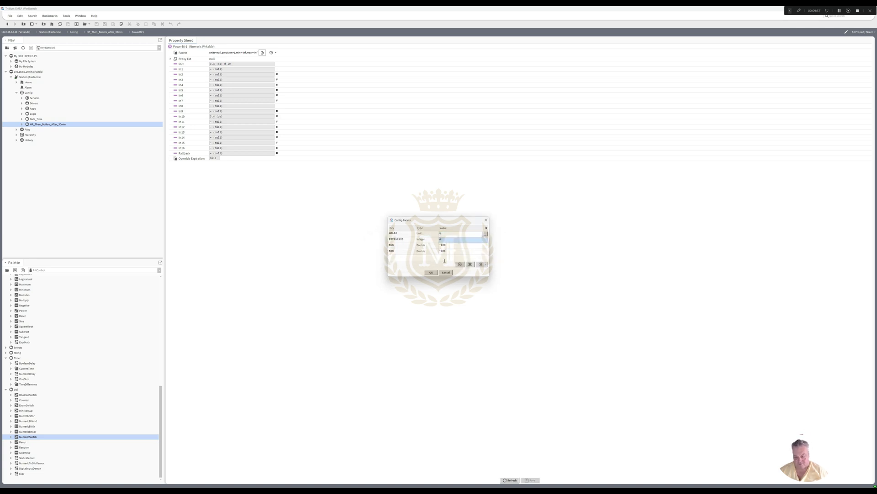
pyautogui.click(431, 272)
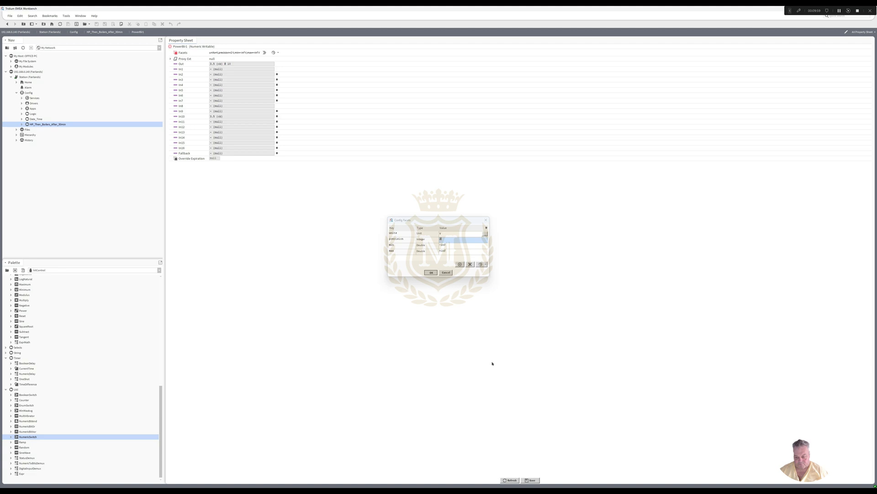
pyautogui.click(532, 480)
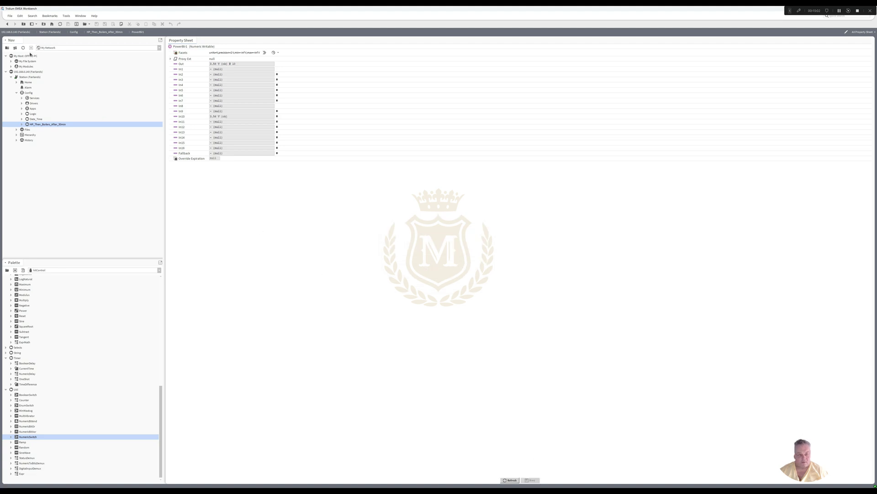
pyautogui.click(6, 25)
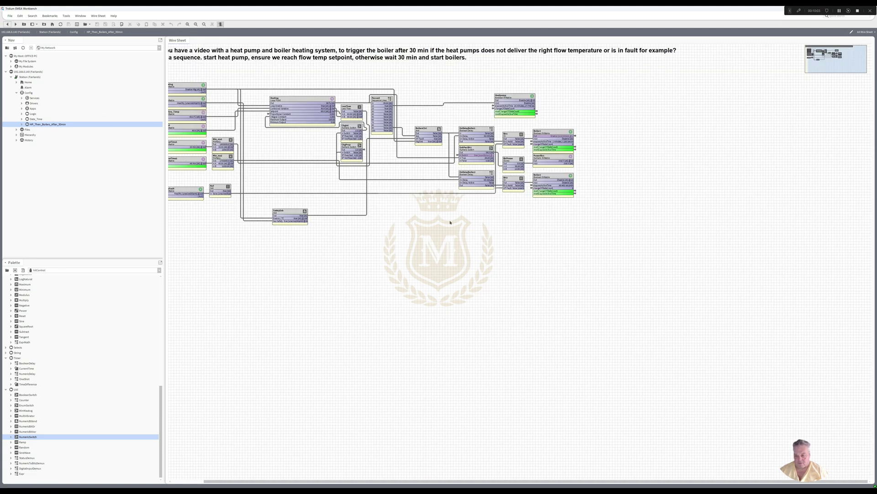
# Step: Rename the BlrPower divide block as BlrPower1
pyautogui.click(552, 161)
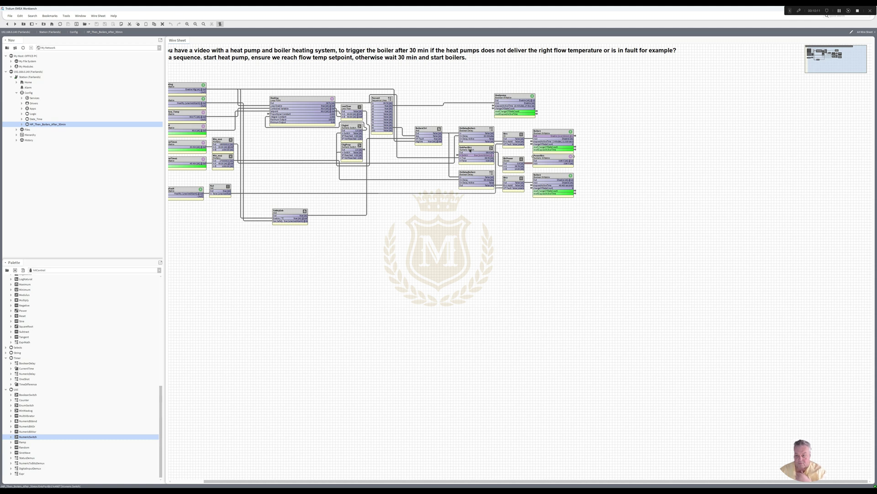
pyautogui.click(509, 160)
pyautogui.rightClick(509, 160)
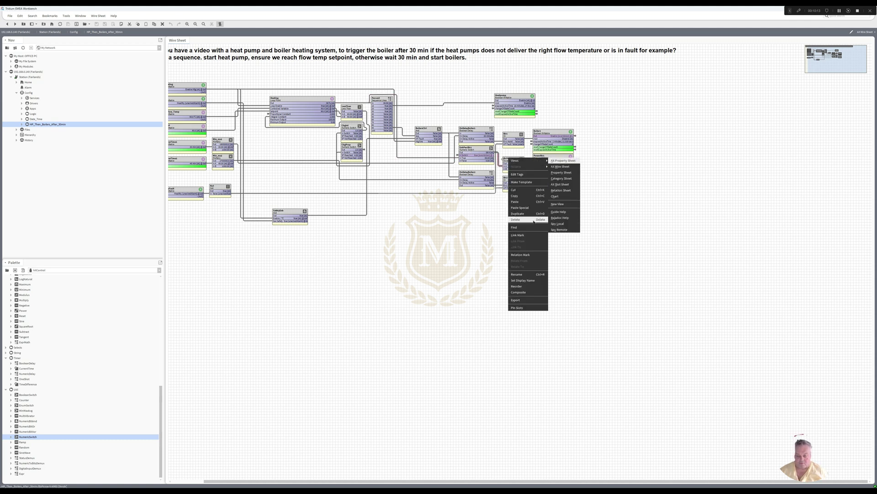
pyautogui.click(521, 274)
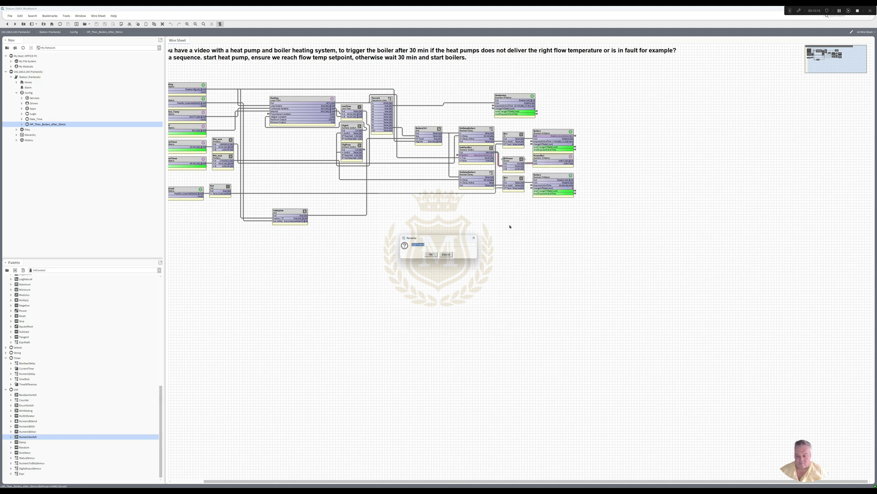
pyautogui.click(433, 246)
pyautogui.write('1')
pyautogui.click(432, 254)
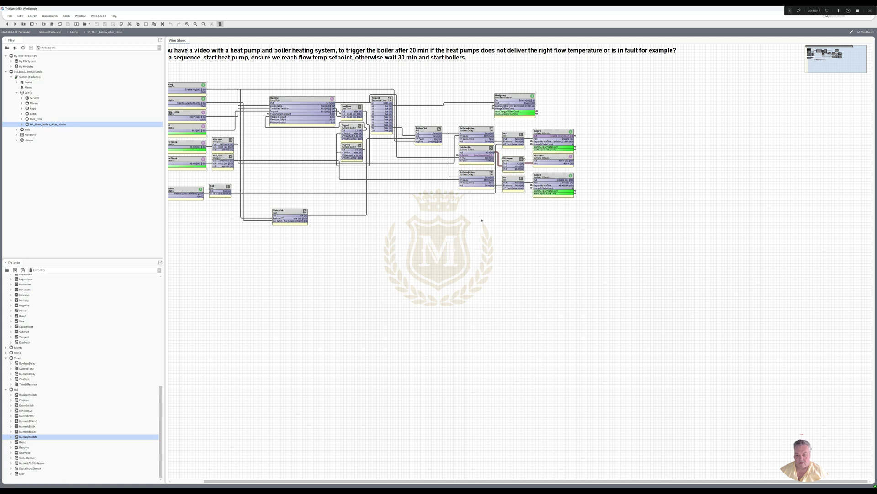
# Step: Duplicate EnbPwrBlr1, BlrPower1 and PowerBlr1, placing the copies in a row beneath the Boiler2 blocks
pyautogui.rightClick(471, 151)
pyautogui.click(484, 164)
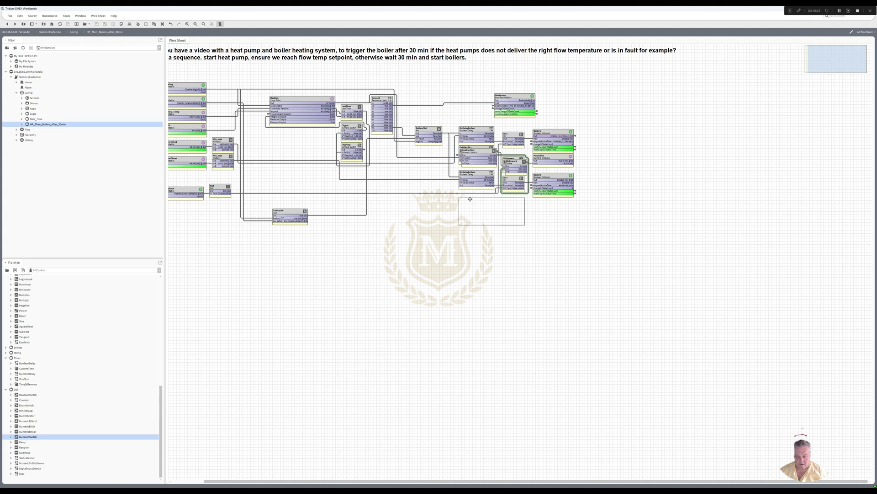
pyautogui.click(471, 200)
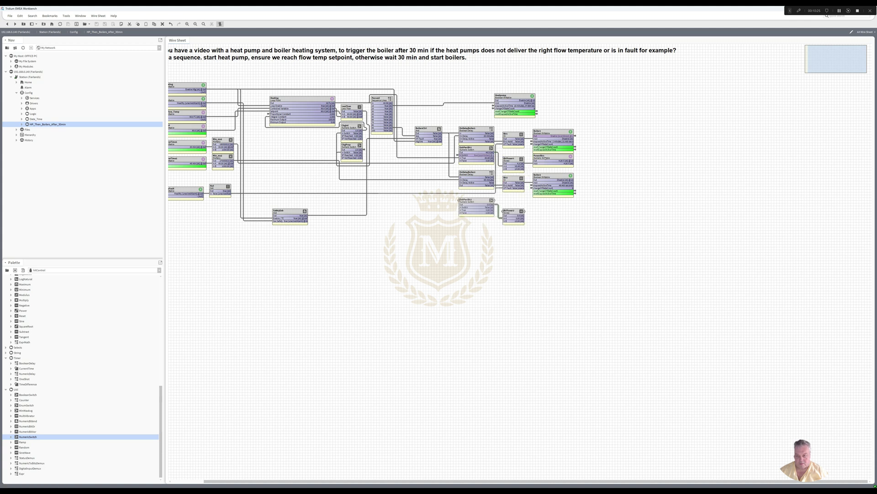
pyautogui.rightClick(546, 157)
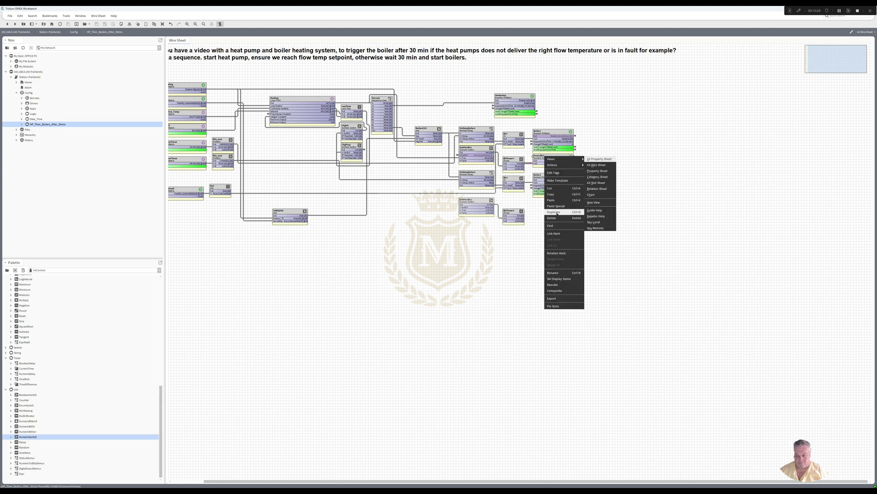
pyautogui.click(556, 213)
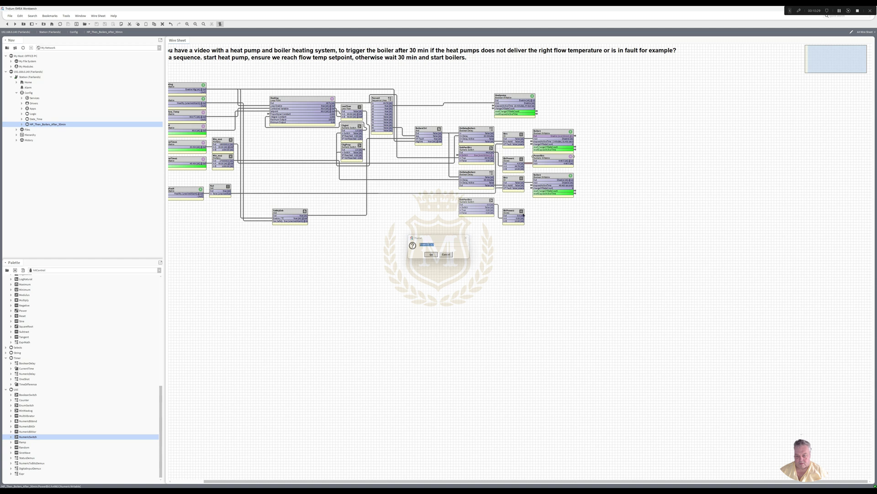
pyautogui.click(431, 254)
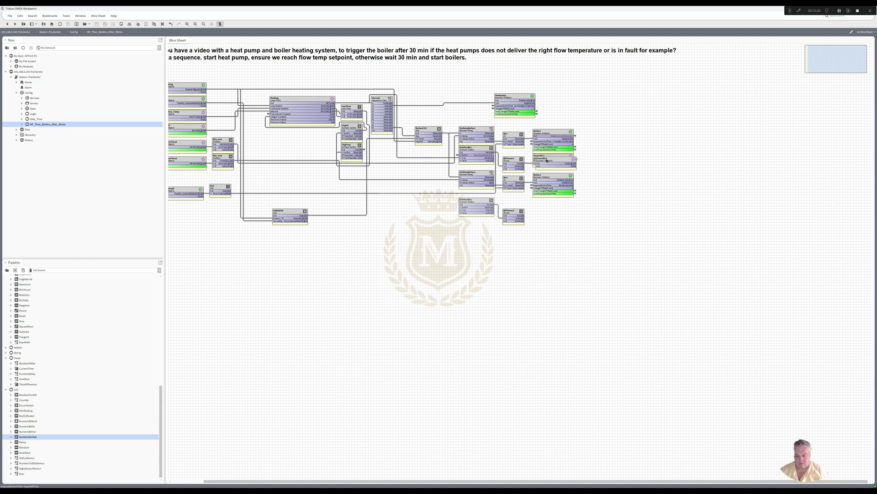
pyautogui.click(544, 202)
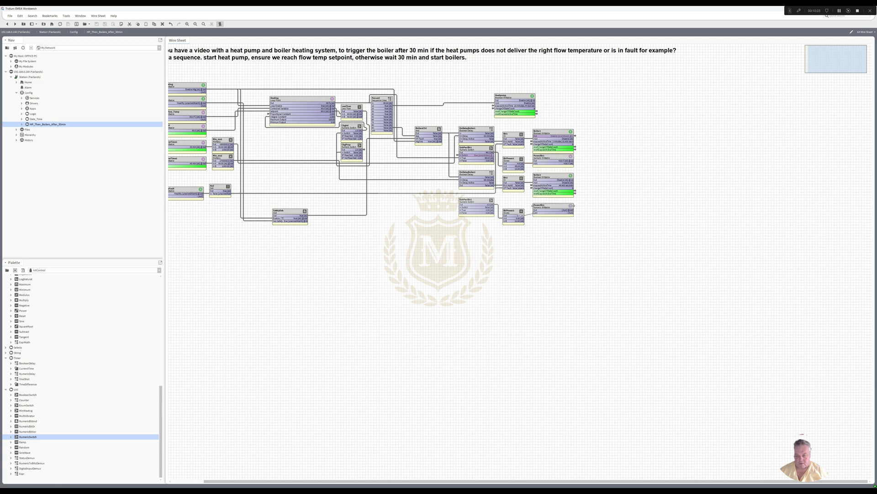
# Step: Link the copied divide block's output to the copied power writable, and move the three copies up close beneath the Boiler2 row
pyautogui.moveTo(529, 215); pyautogui.dragTo(550, 210)
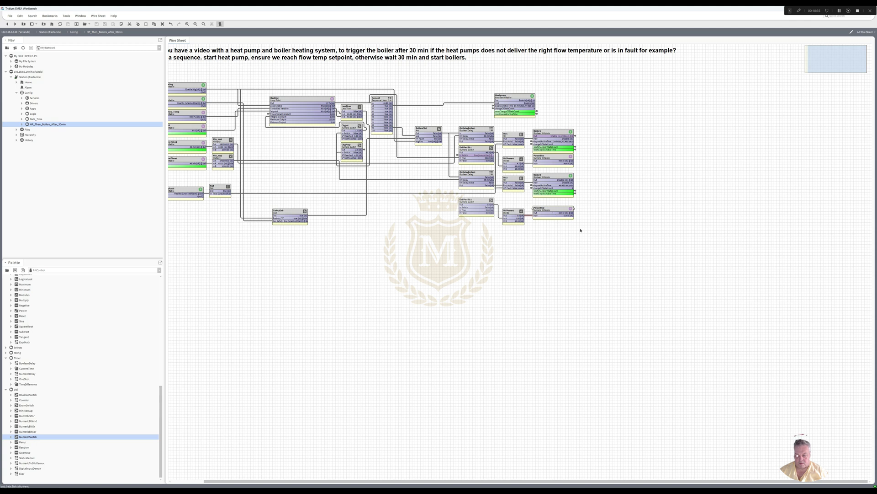
pyautogui.moveTo(594, 242); pyautogui.dragTo(475, 195)
pyautogui.click(454, 184)
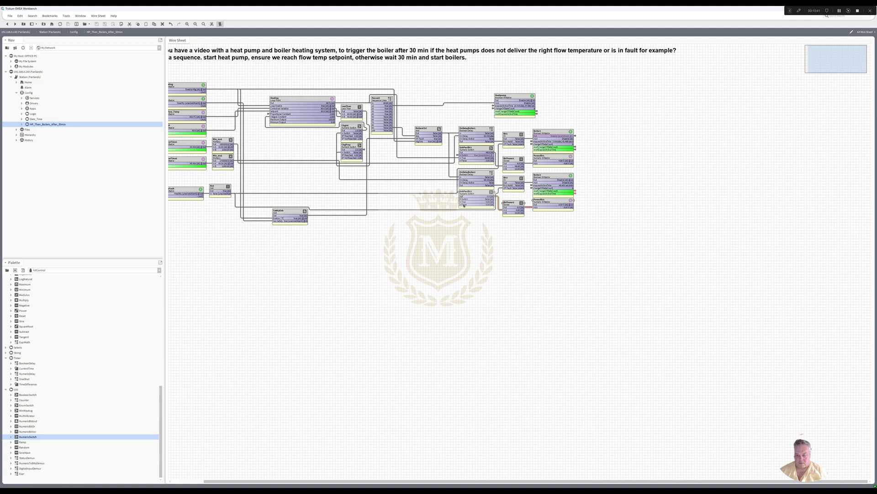
# Step: Link Boiler2's output to the copied switch's In Switch and Heating's output to its In True
pyautogui.click(450, 176)
pyautogui.press('Delete')
pyautogui.moveTo(562, 180); pyautogui.dragTo(460, 199)
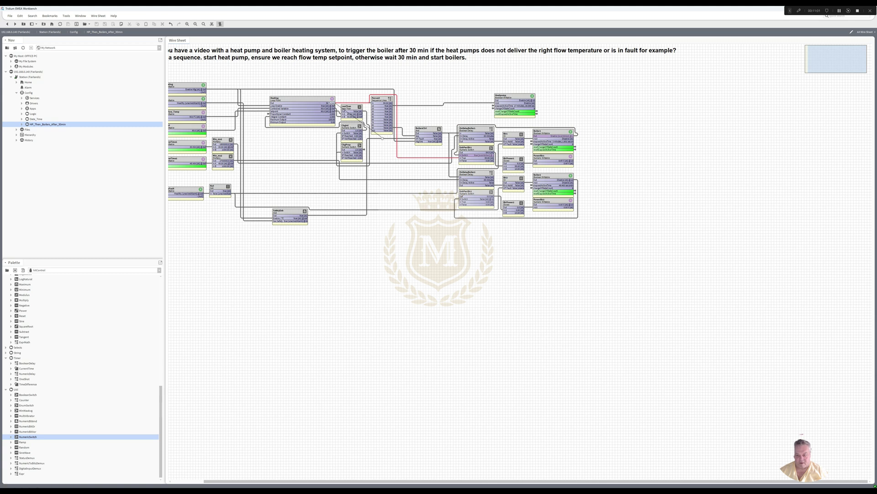
pyautogui.moveTo(345, 111); pyautogui.dragTo(459, 202)
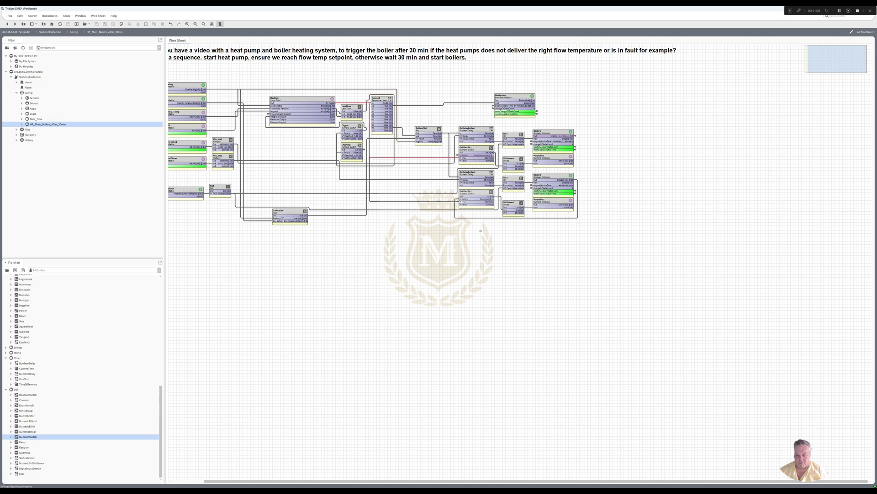
# Step: Release the Boiler1 override with the Emergency Auto action
pyautogui.rightClick(549, 131)
pyautogui.moveTo(562, 140)
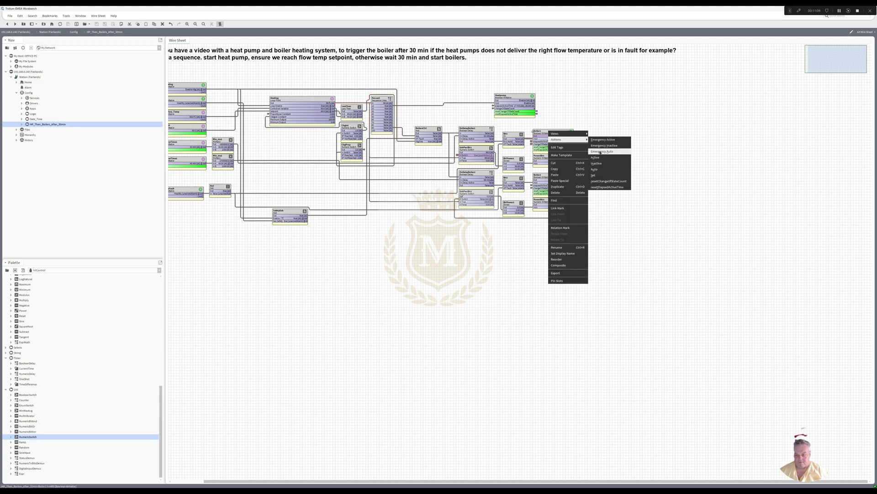
pyautogui.click(600, 151)
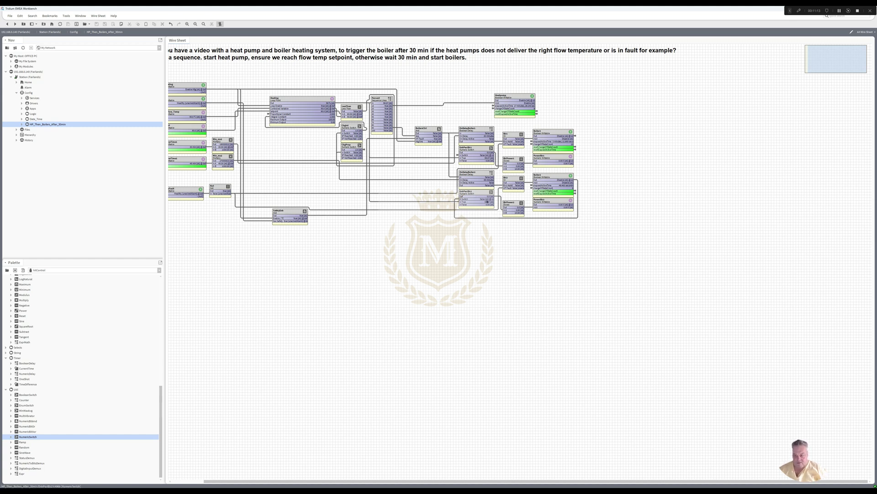
pyautogui.click(488, 201)
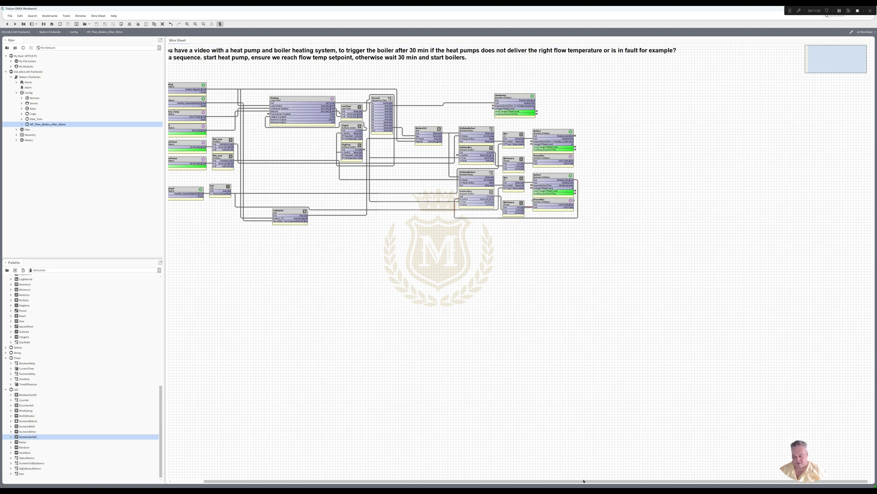
# Step: Shift the boiler control, delay, switch and output blocks closer to the Percent block, and align Heatpump above Boiler1
pyautogui.moveTo(567, 482); pyautogui.dragTo(509, 478)
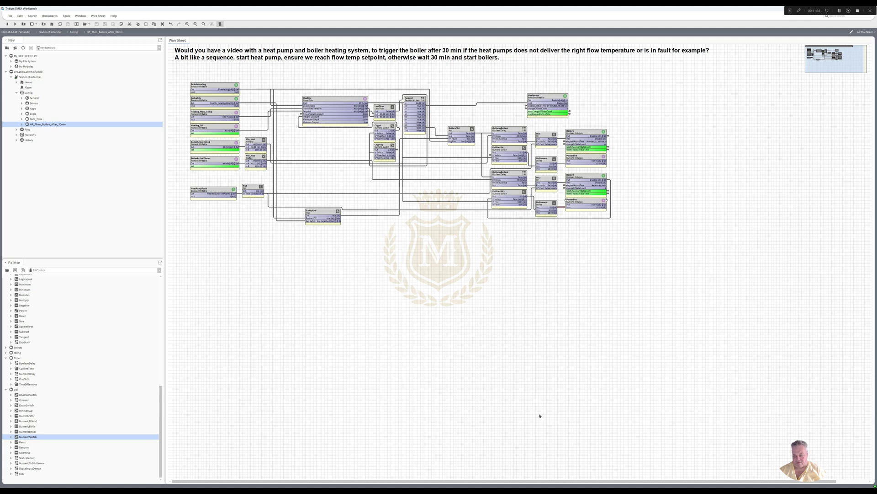
pyautogui.moveTo(628, 257); pyautogui.dragTo(487, 131)
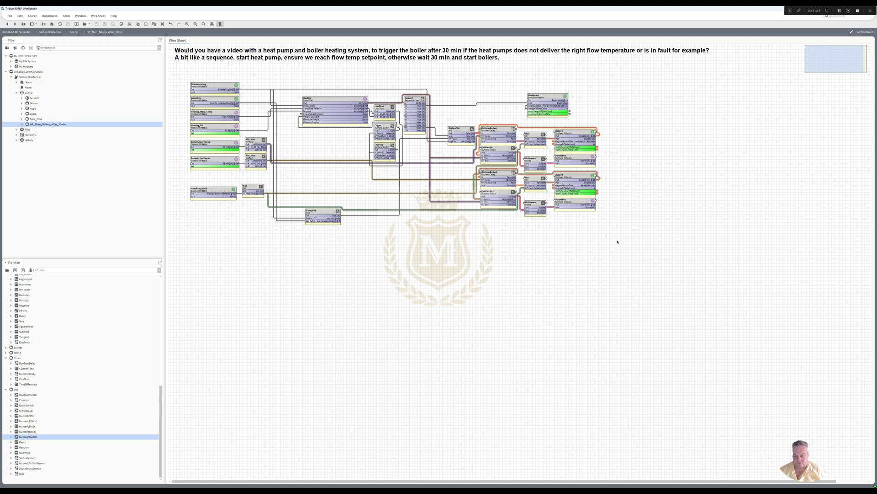
pyautogui.moveTo(617, 240); pyautogui.dragTo(430, 131)
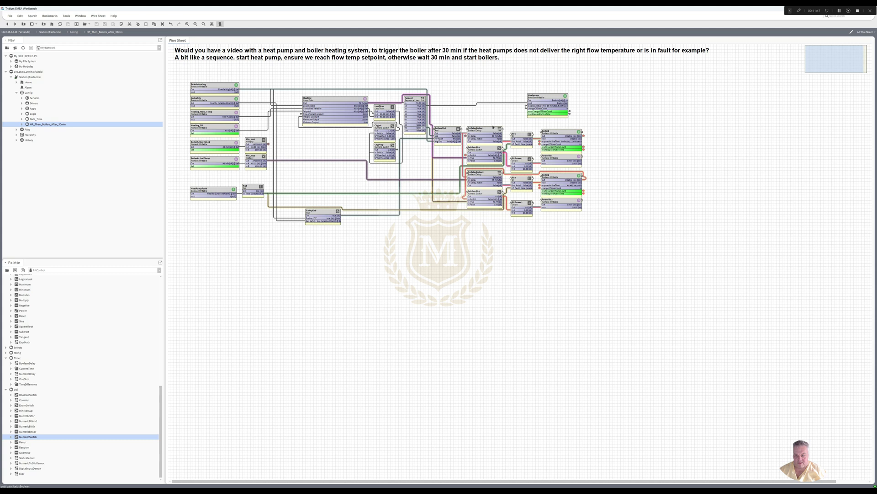
pyautogui.click(553, 94)
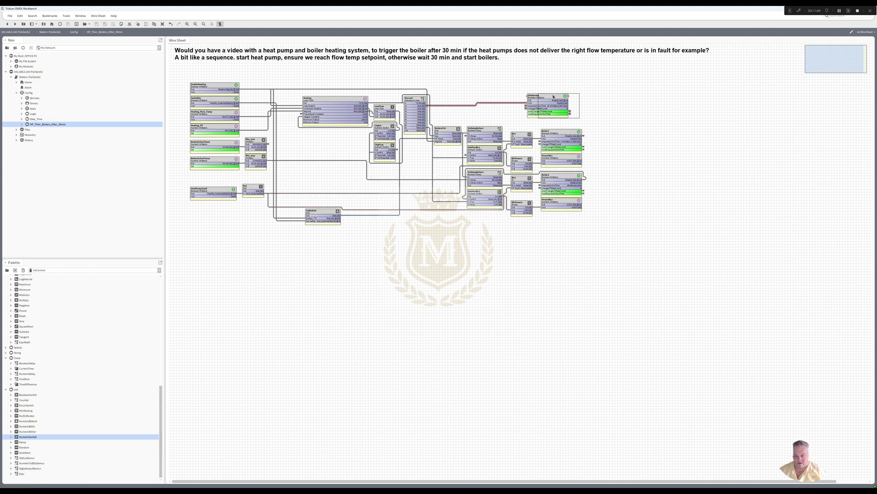
pyautogui.moveTo(553, 94); pyautogui.dragTo(563, 96)
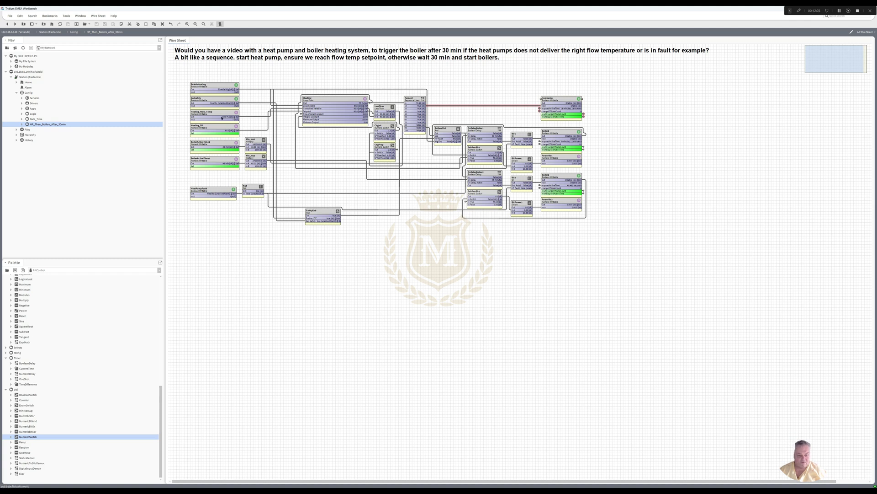
# Step: Override GasSafety with the Emergency Active and Emergency Inactive actions to test the safety interlock's effect on Heatpump
pyautogui.click(318, 213)
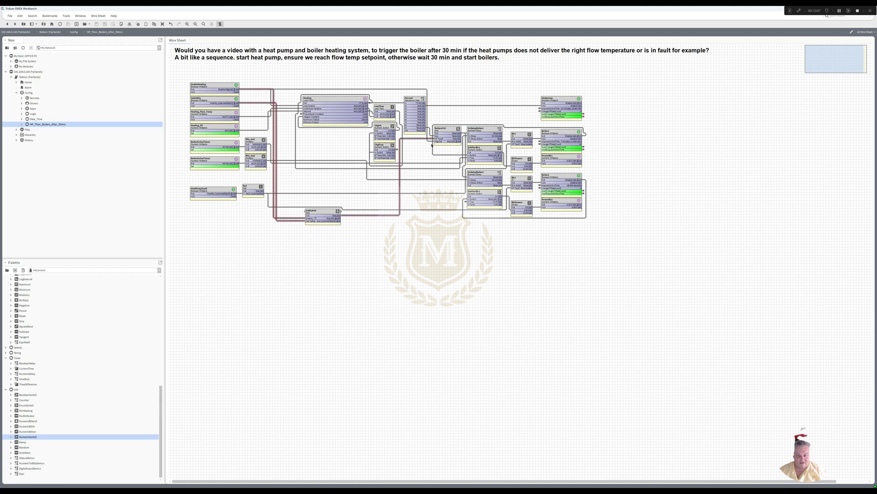
pyautogui.click(299, 222)
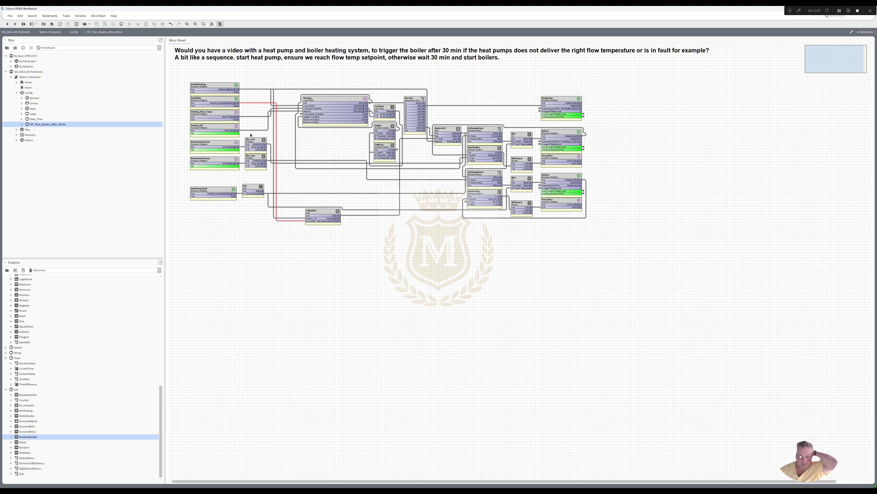
pyautogui.rightClick(215, 99)
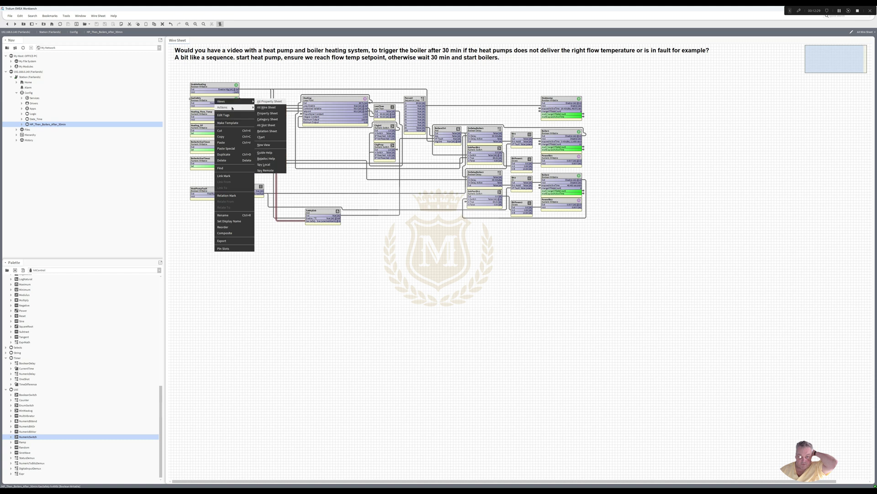
pyautogui.click(269, 107)
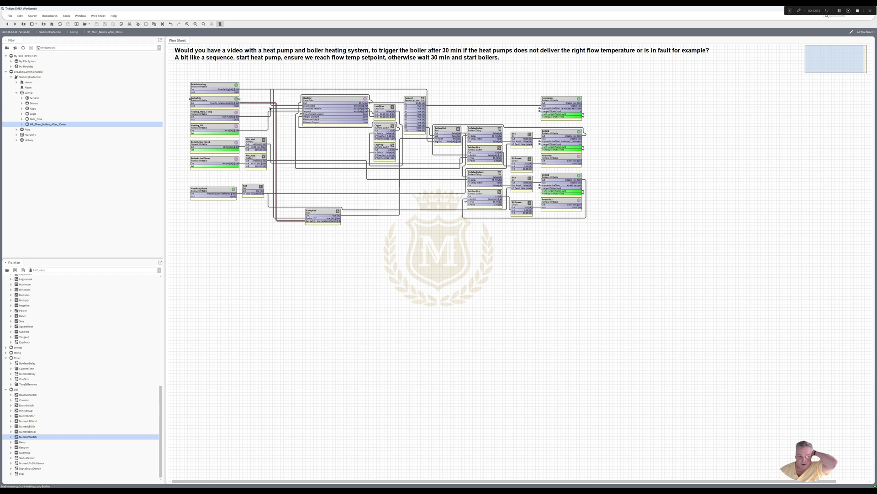
pyautogui.rightClick(211, 101)
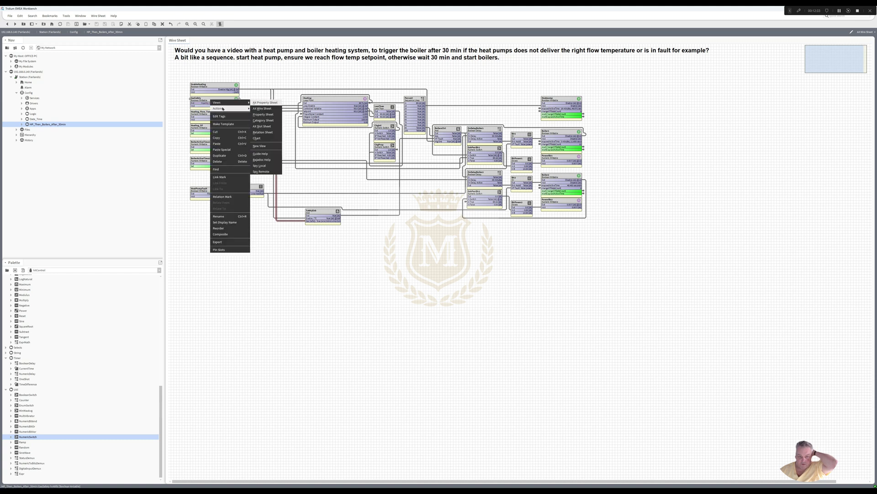
pyautogui.click(264, 116)
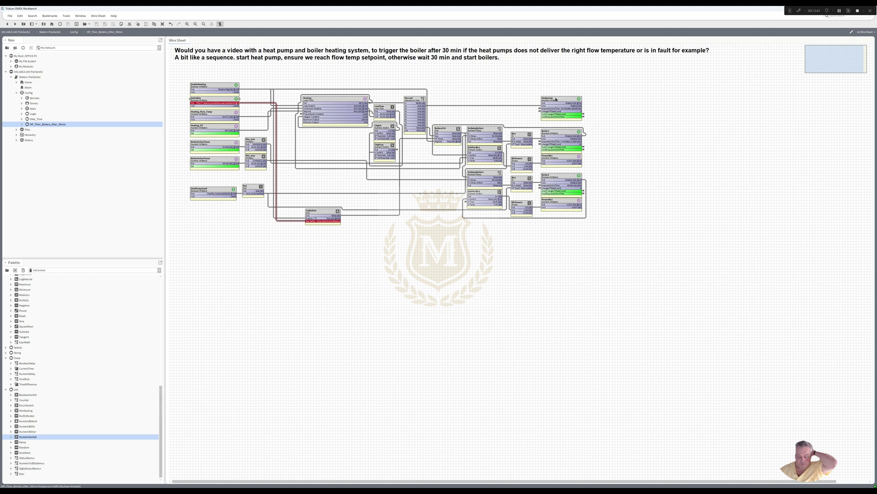
pyautogui.click(556, 98)
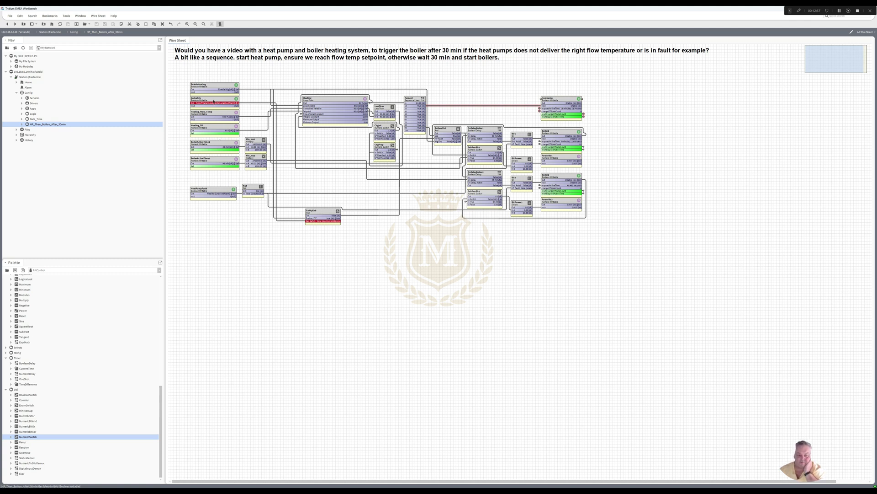
# Step: Release the GasSafety override with the Emergency Auto action and move the block below HeatPumpFault, beside the safety interlock block
pyautogui.rightClick(213, 100)
pyautogui.moveTo(228, 108)
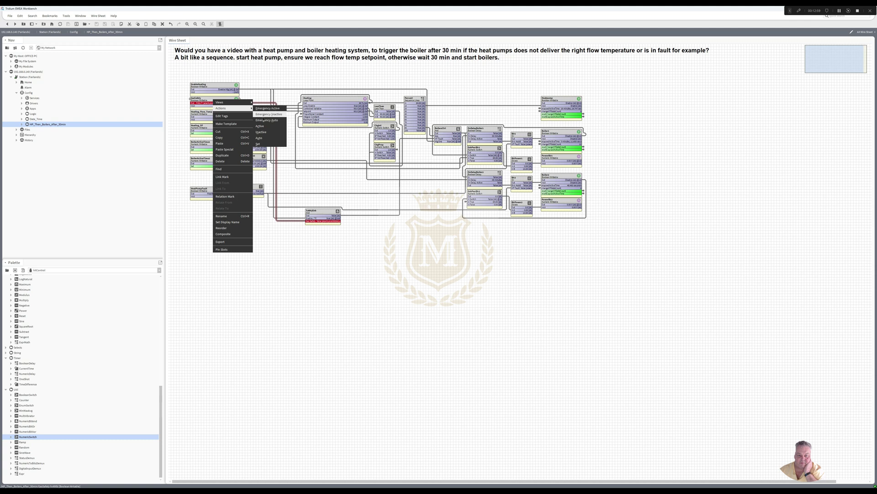
pyautogui.click(263, 119)
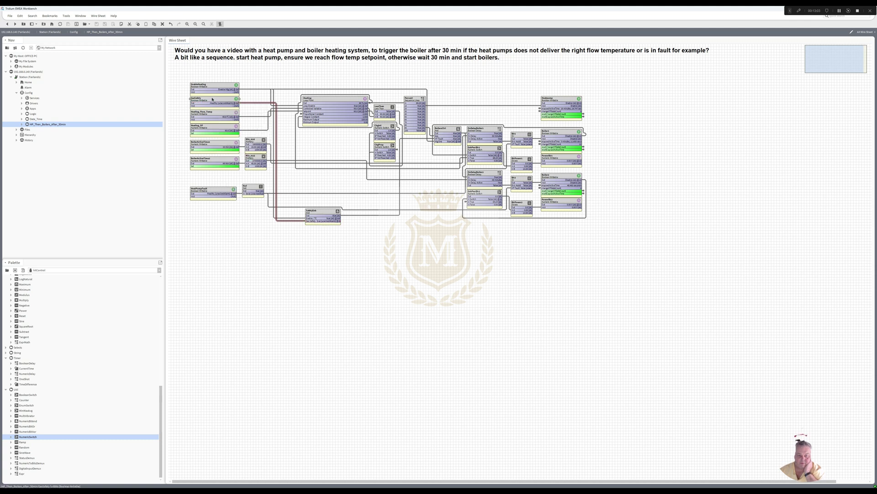
pyautogui.moveTo(212, 99); pyautogui.dragTo(210, 218)
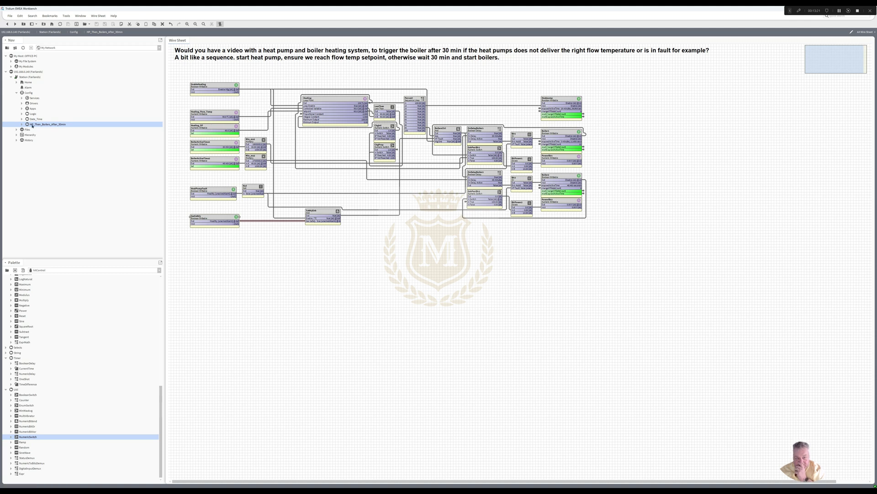
# Step: Show Config's wire sheet, move the HP_Then_Boilers_After_30min folder clear of the others, and stack the remaining folders in one column
pyautogui.rightClick(31, 92)
pyautogui.moveTo(44, 96)
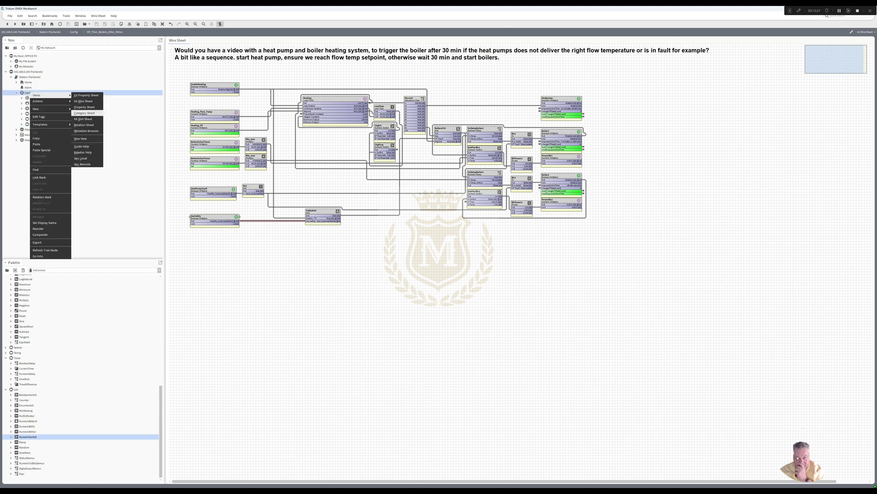
pyautogui.click(91, 101)
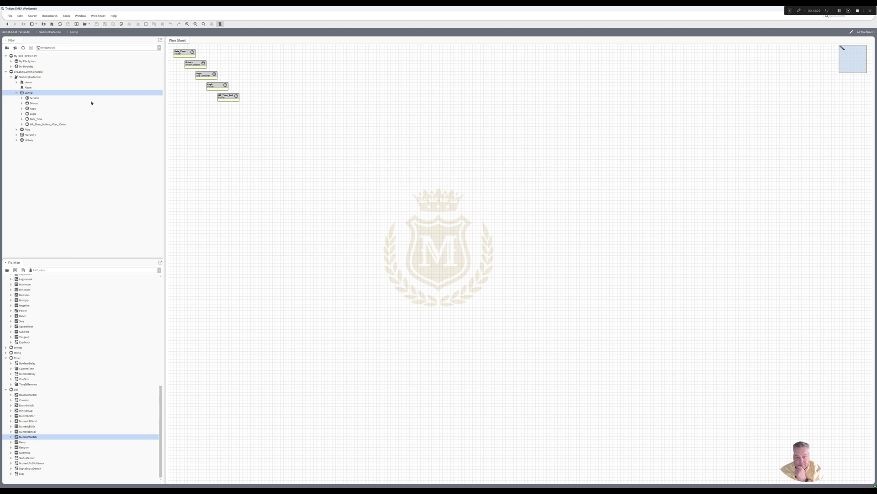
pyautogui.moveTo(226, 98); pyautogui.dragTo(385, 63)
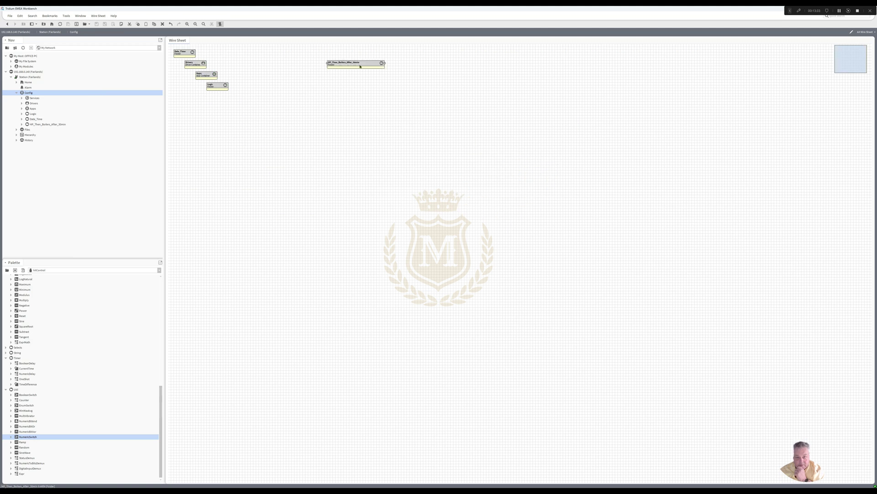
pyautogui.moveTo(207, 75); pyautogui.dragTo(186, 85)
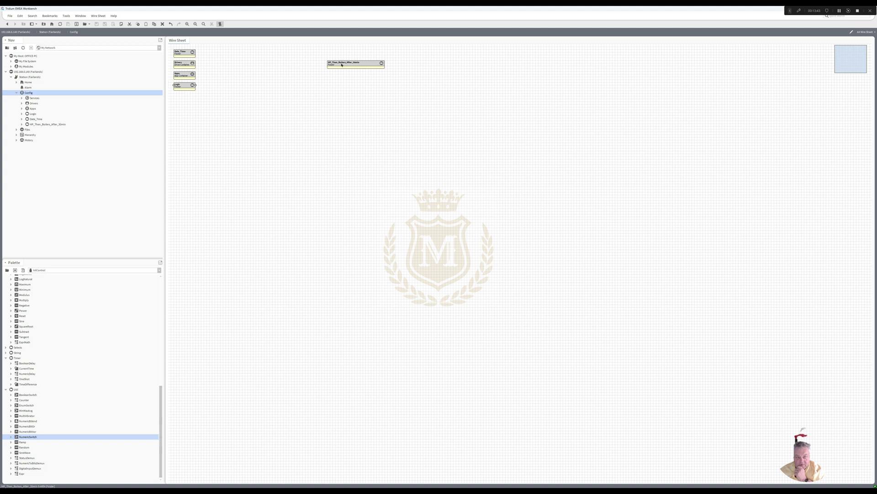
# Step: Open the HP_Then_Boilers_After_30min folder and, in its Composite Editor, expose EnableHeating's In10 slot
pyautogui.doubleClick(342, 65)
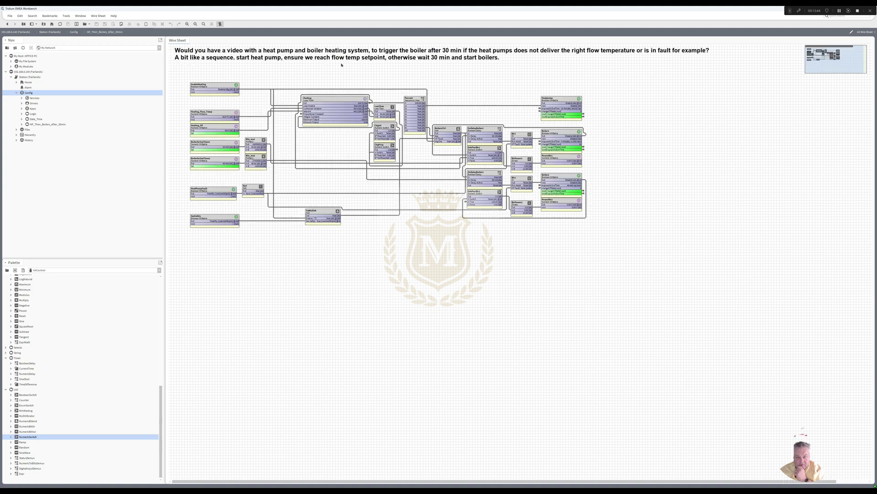
pyautogui.click(22, 124)
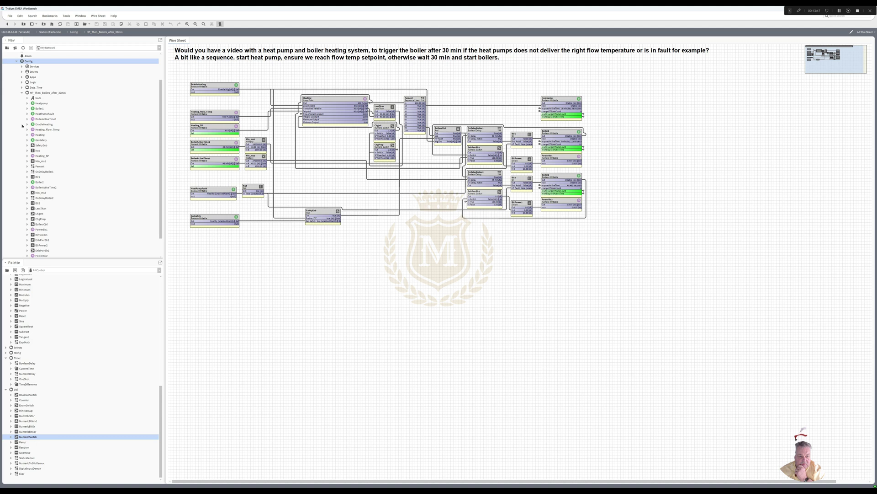
pyautogui.rightClick(42, 93)
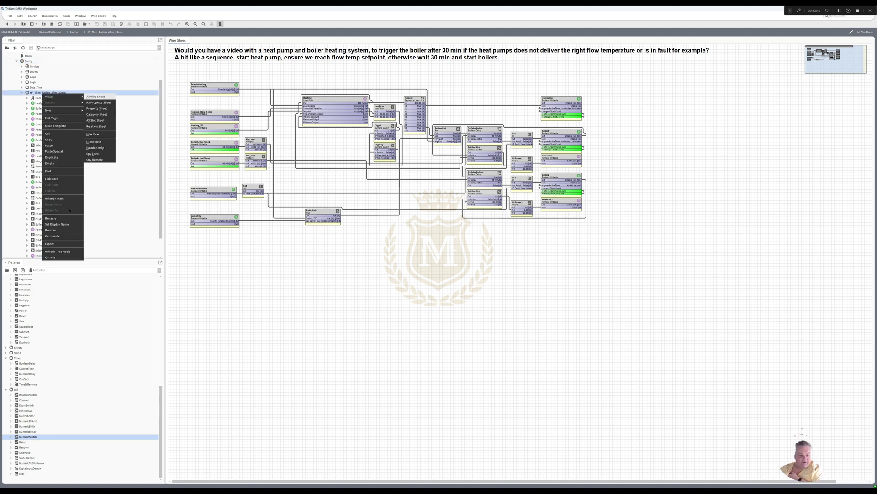
pyautogui.click(59, 236)
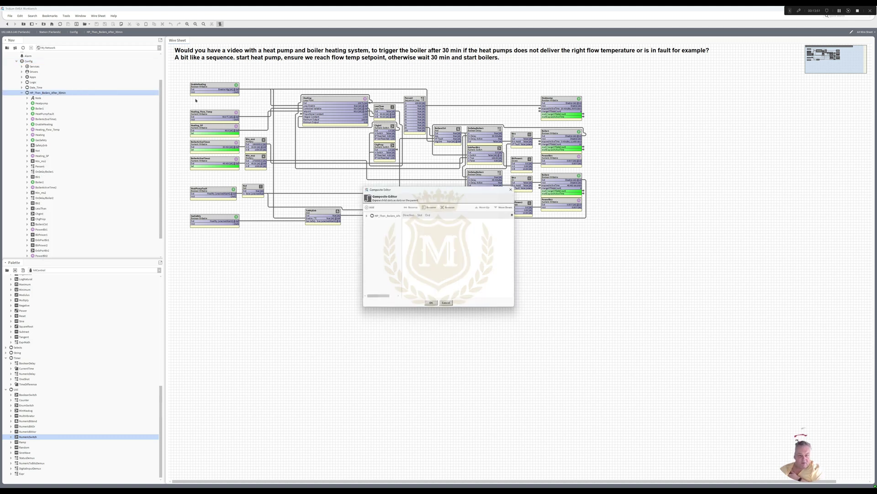
pyautogui.click(367, 216)
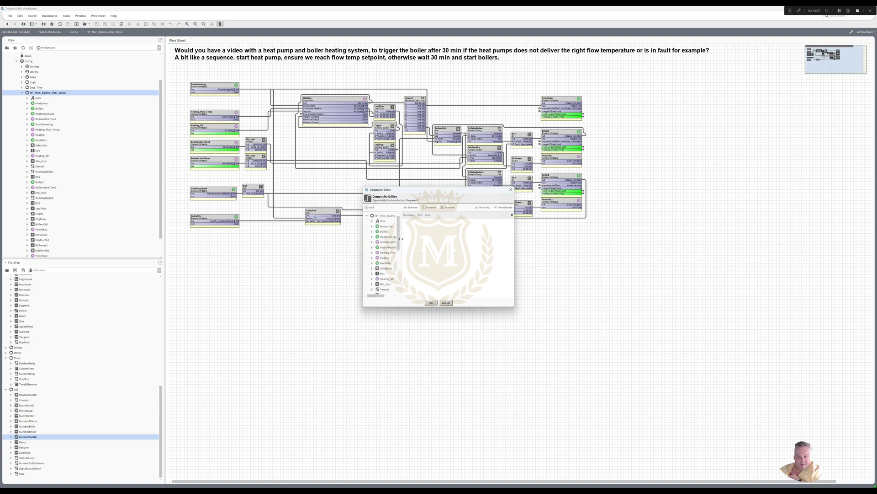
pyautogui.moveTo(401, 239); pyautogui.dragTo(439, 239)
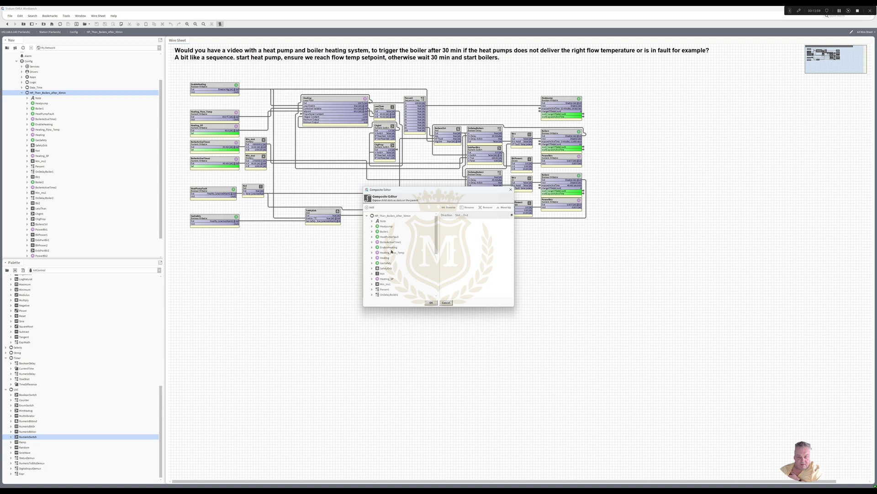
pyautogui.click(372, 248)
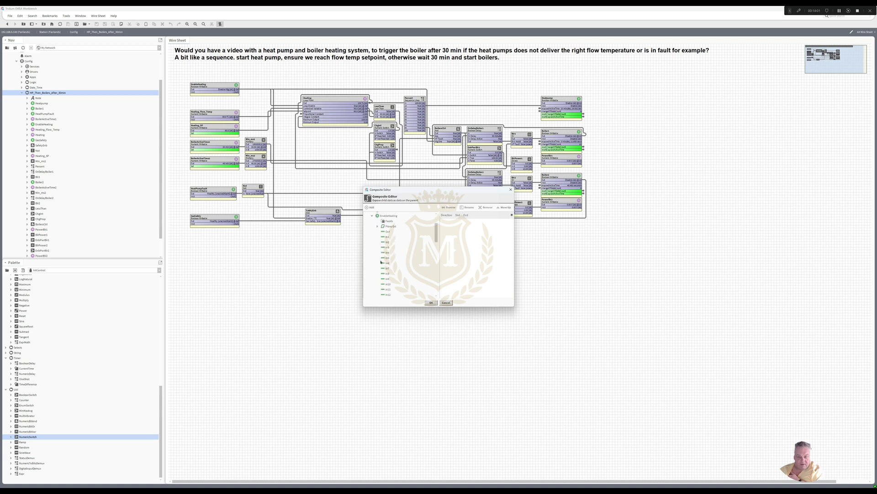
pyautogui.moveTo(386, 286); pyautogui.dragTo(446, 233)
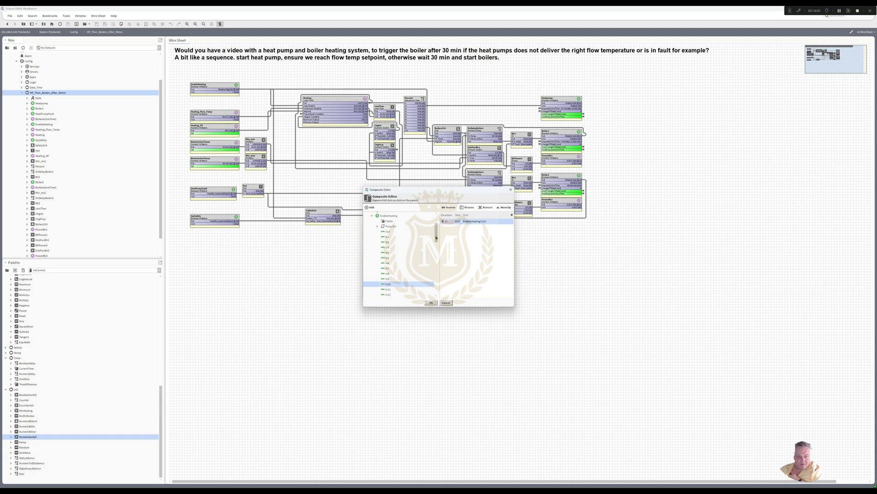
# Step: Add Heating_Flow_Temp's In10 slot to the folder's composite
pyautogui.moveTo(436, 237); pyautogui.dragTo(436, 239)
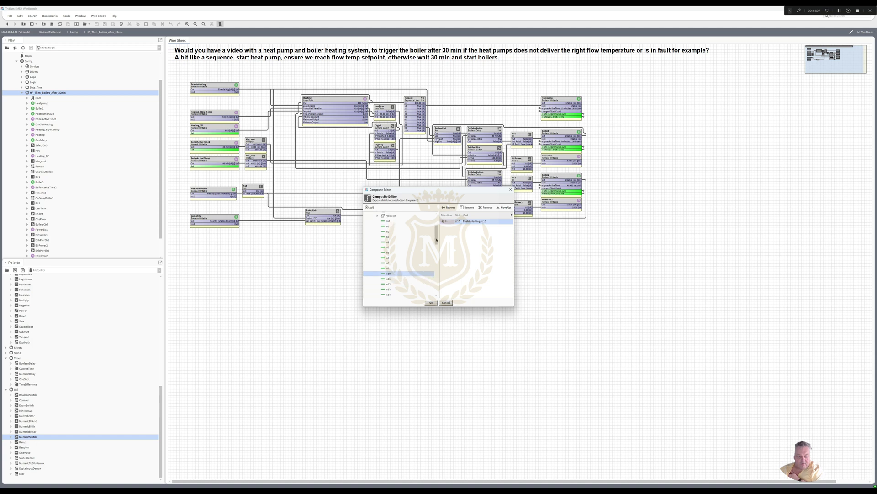
pyautogui.moveTo(436, 240); pyautogui.dragTo(440, 270)
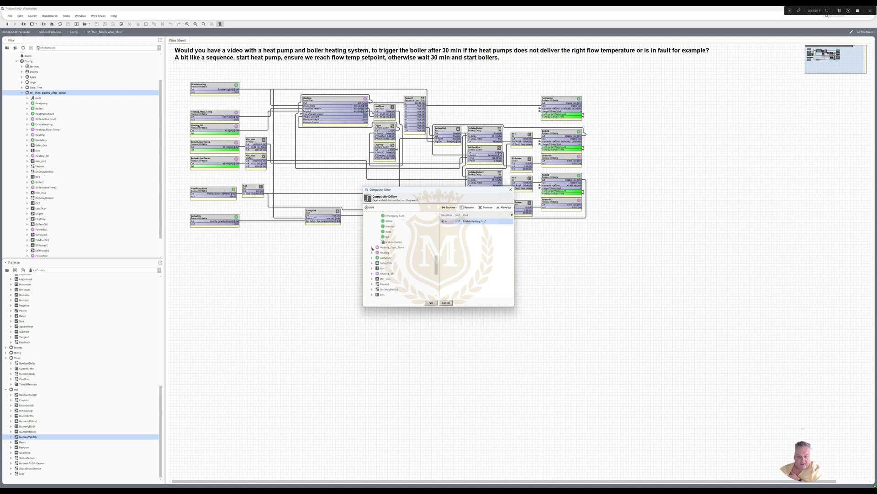
pyautogui.click(372, 247)
pyautogui.doubleClick(429, 283)
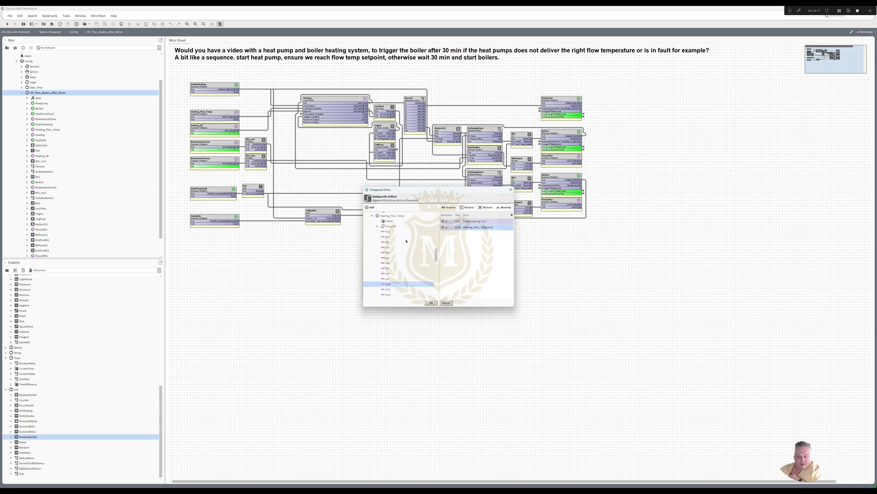
# Step: Add HeatPumpFault's In10 slot to the folder's composite
pyautogui.moveTo(434, 251); pyautogui.dragTo(441, 219)
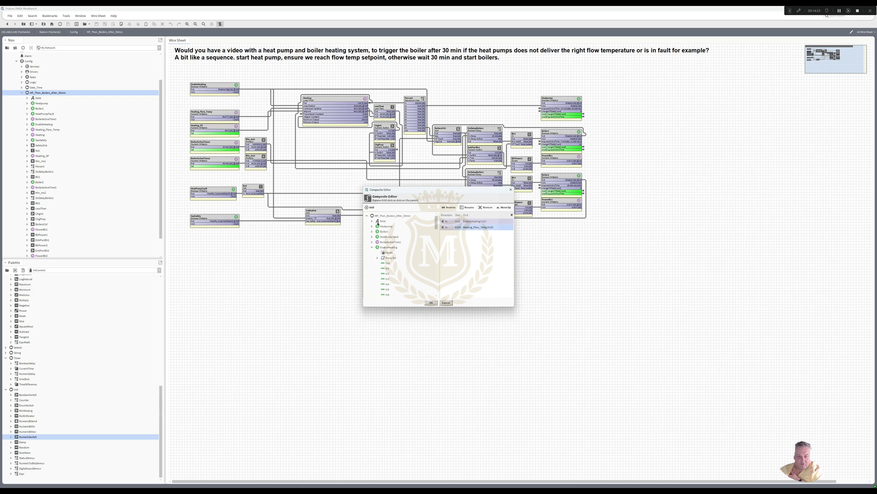
pyautogui.click(372, 237)
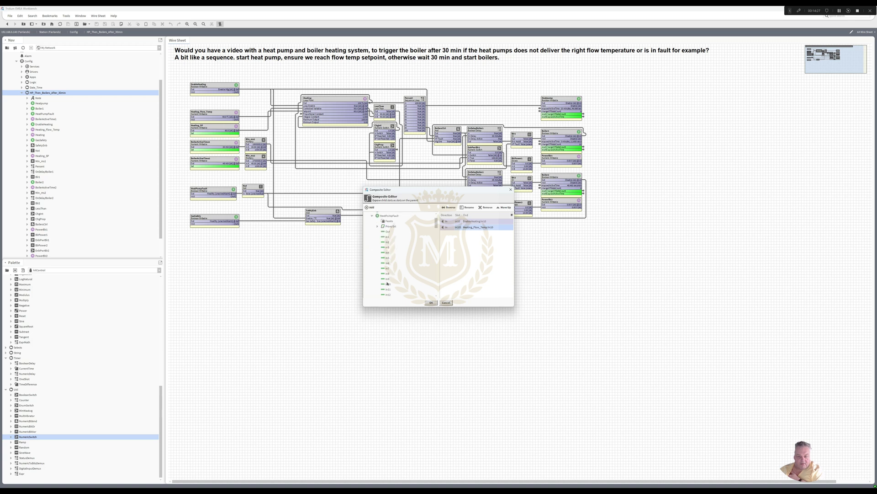
pyautogui.doubleClick(387, 283)
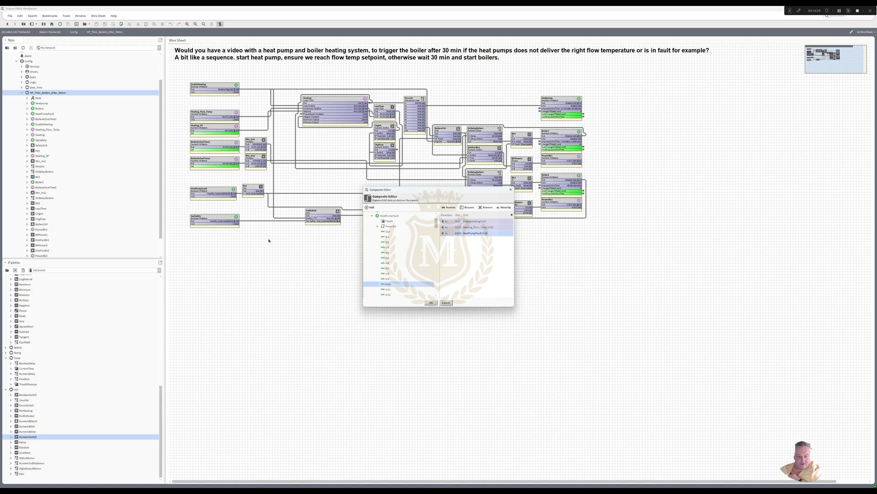
# Step: Add GasSafety's In10 slot to the folder's composite and apply the composite changes
pyautogui.moveTo(436, 227); pyautogui.dragTo(439, 277)
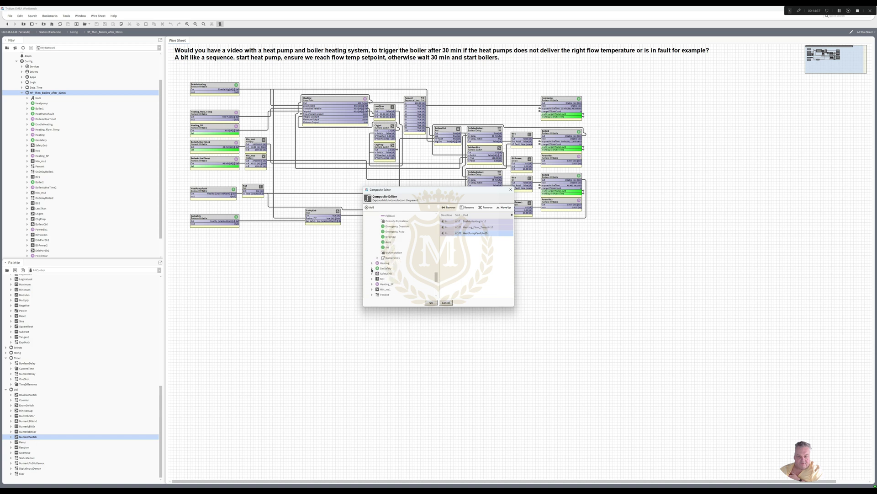
pyautogui.click(371, 269)
pyautogui.doubleClick(387, 284)
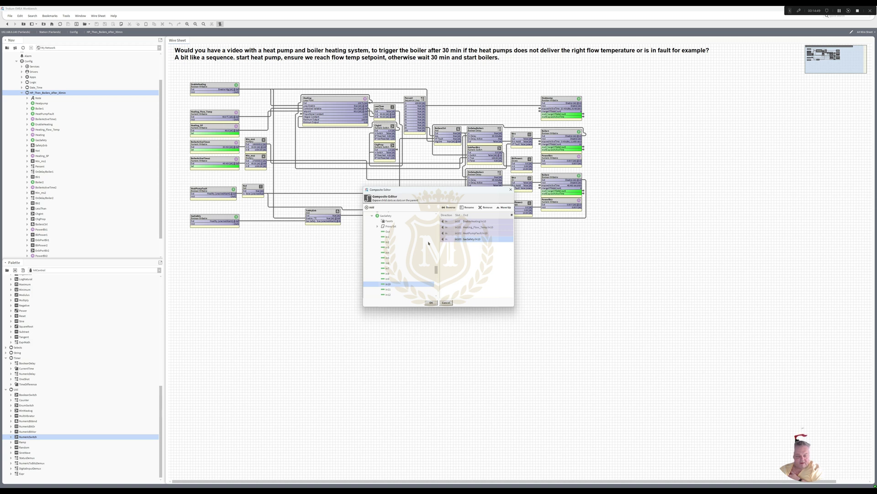
pyautogui.click(431, 303)
# Step: Open the slot sheet of HP_Then_Boilers_After_30min and set the display name of the first composite slot, In10, to EnableHeating
pyautogui.rightClick(48, 93)
pyautogui.moveTo(64, 95)
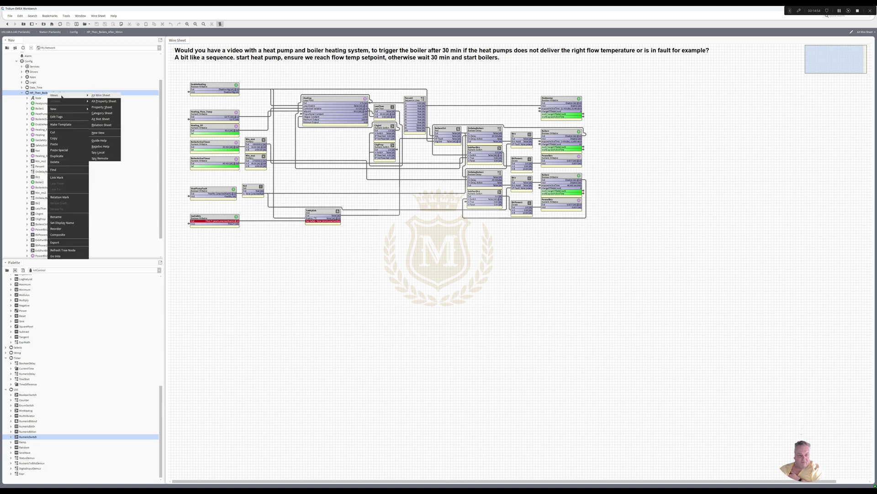
pyautogui.click(109, 120)
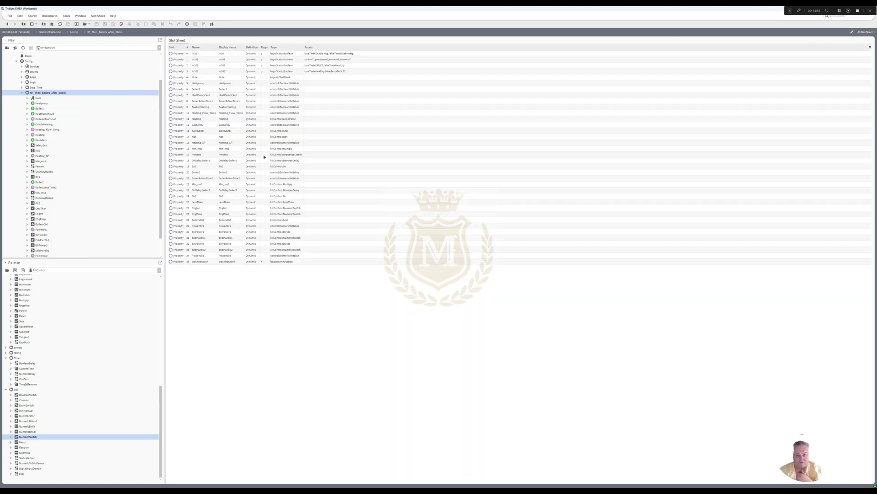
pyautogui.doubleClick(227, 55)
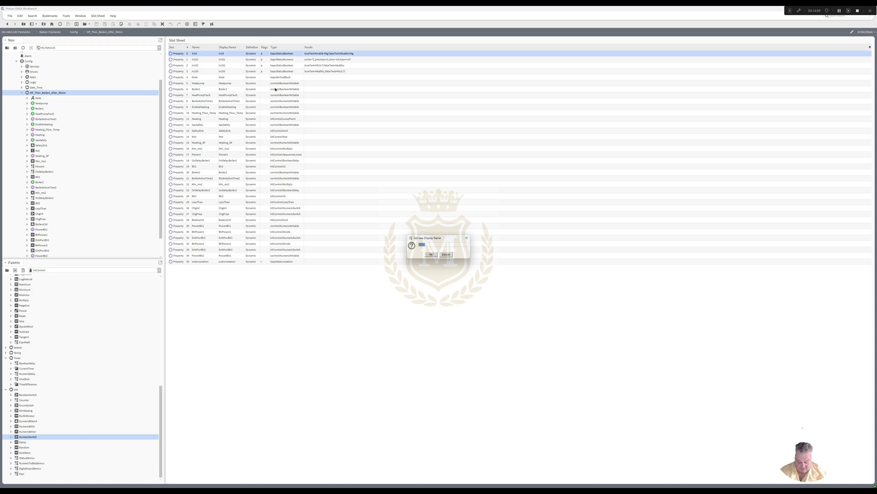
pyautogui.write('tnable ')
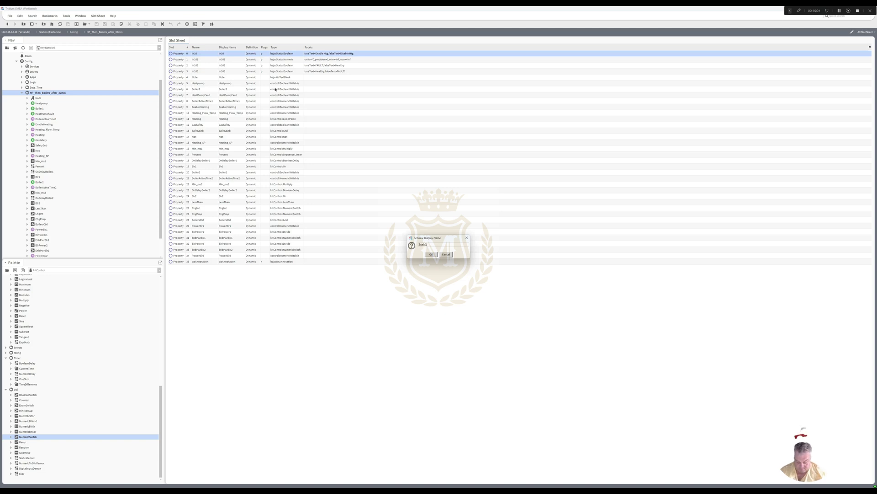
pyautogui.write('Heating')
pyautogui.click(434, 256)
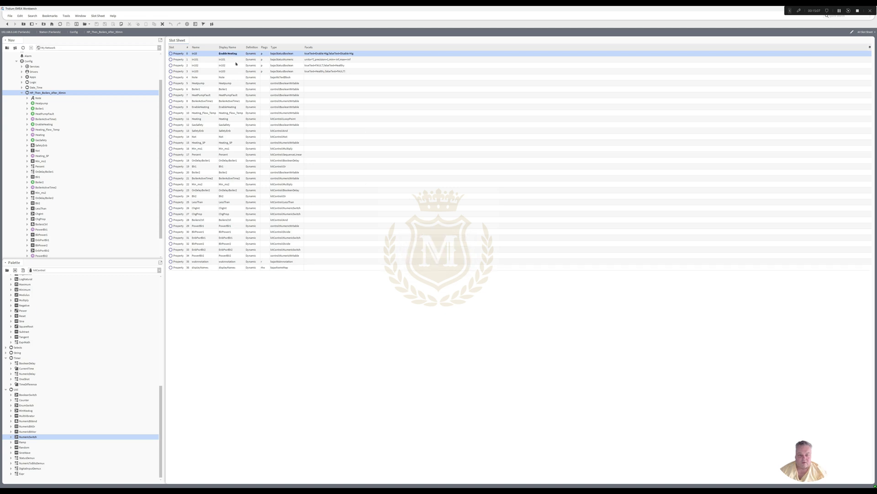
# Step: Set the display name of the second composite slot, the numeric heating flow input, to Heating Flow
pyautogui.doubleClick(235, 59)
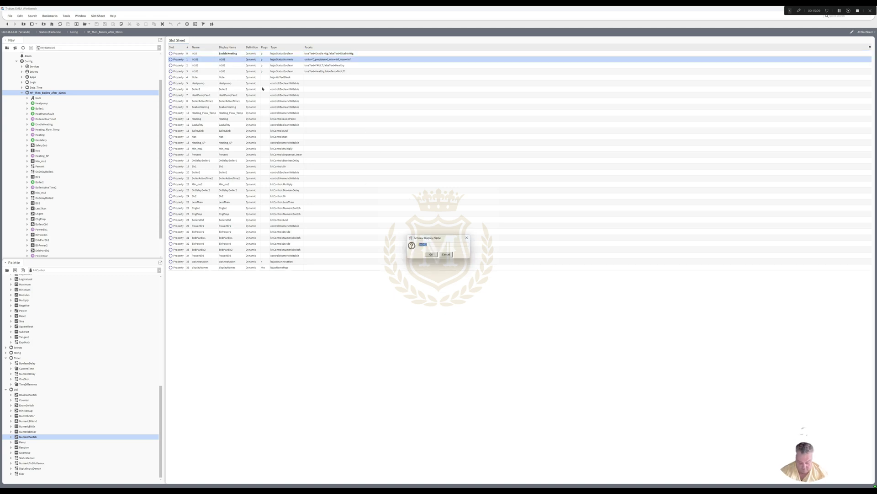
pyautogui.write('Bo')
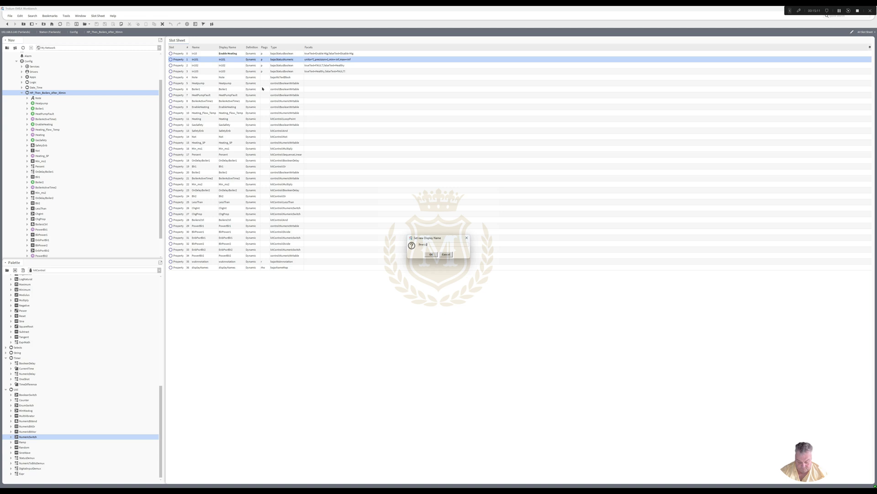
pyautogui.write('ating Flow')
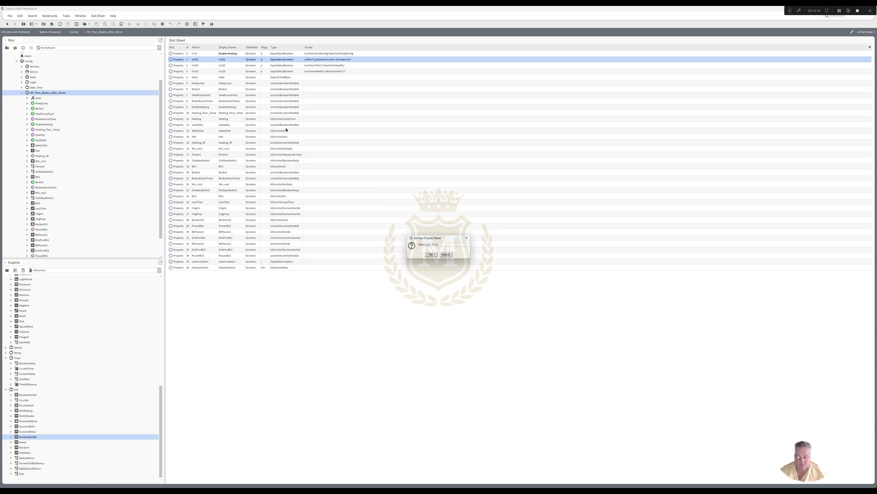
pyautogui.click(431, 255)
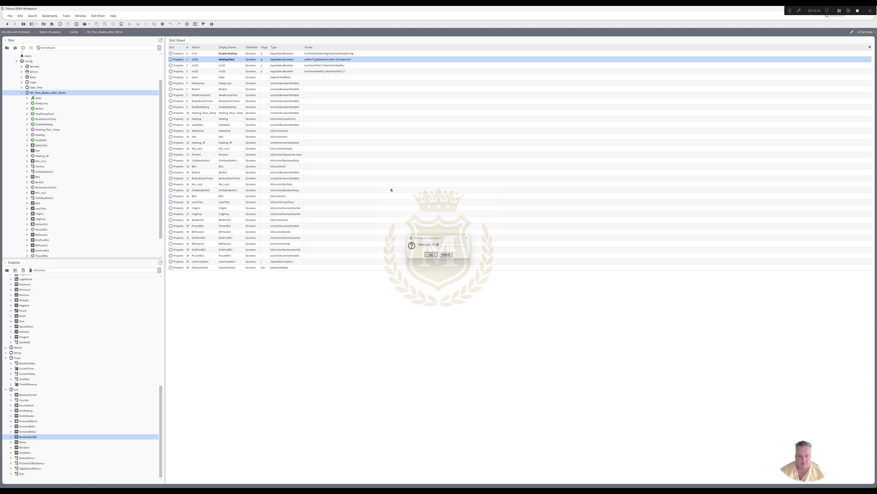
# Step: Set the display name of the third composite slot, the heat pump fault input, to Heatpump Fault
pyautogui.doubleClick(228, 66)
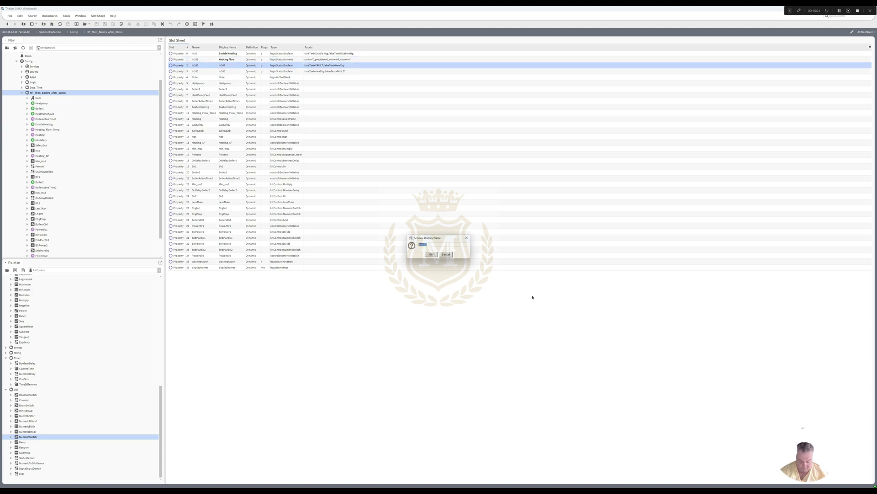
pyautogui.write('Heat')
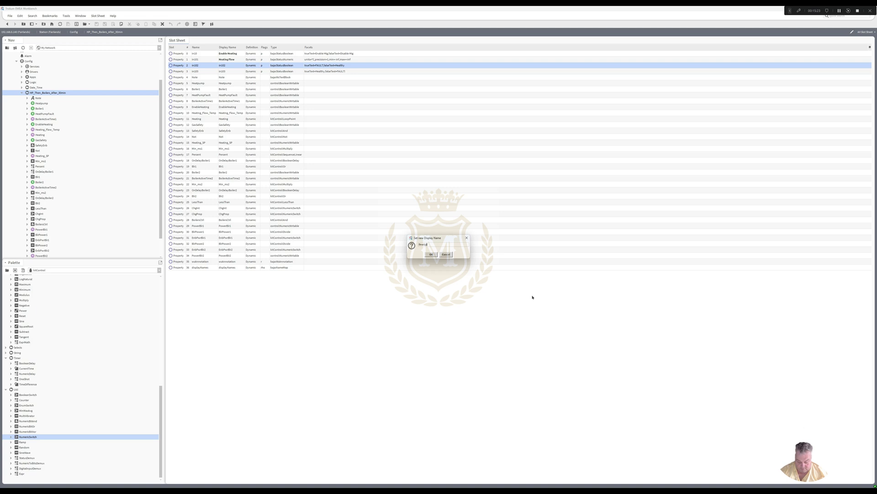
pyautogui.write('pump Fault')
pyautogui.click(432, 255)
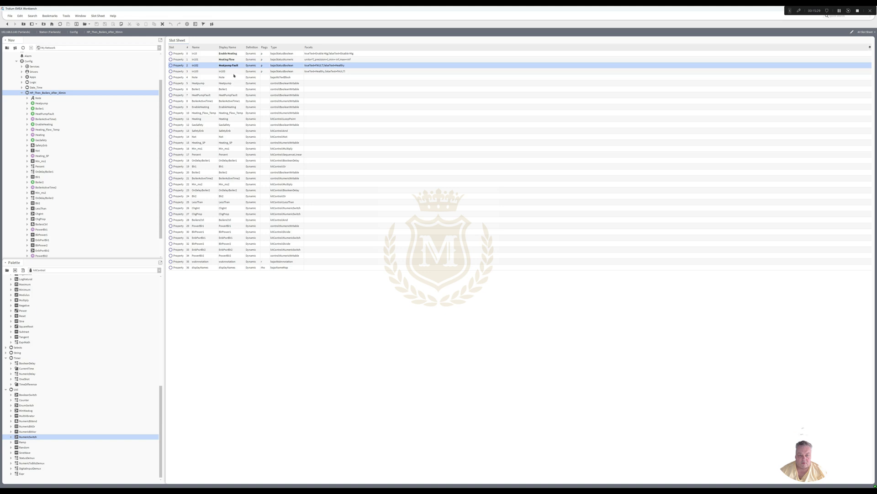
# Step: Set the display name of the fourth composite slot, the gas safety input, to Gas Safety
pyautogui.click(234, 73)
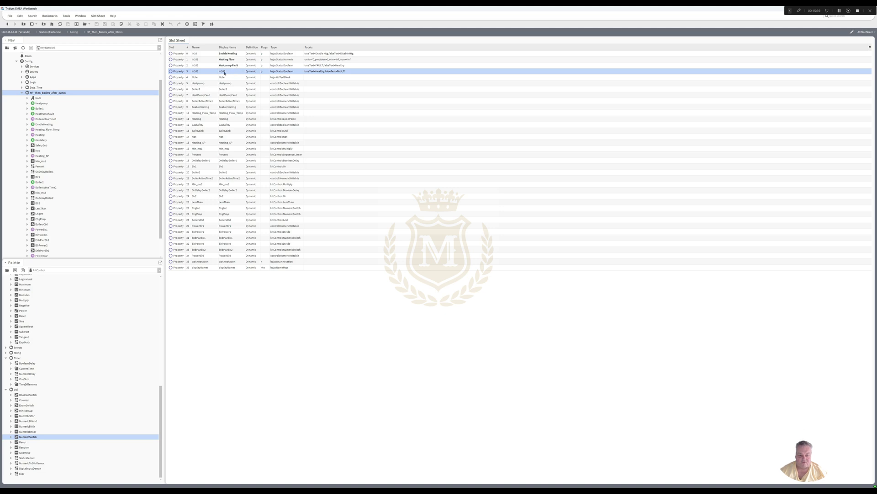
pyautogui.doubleClick(223, 72)
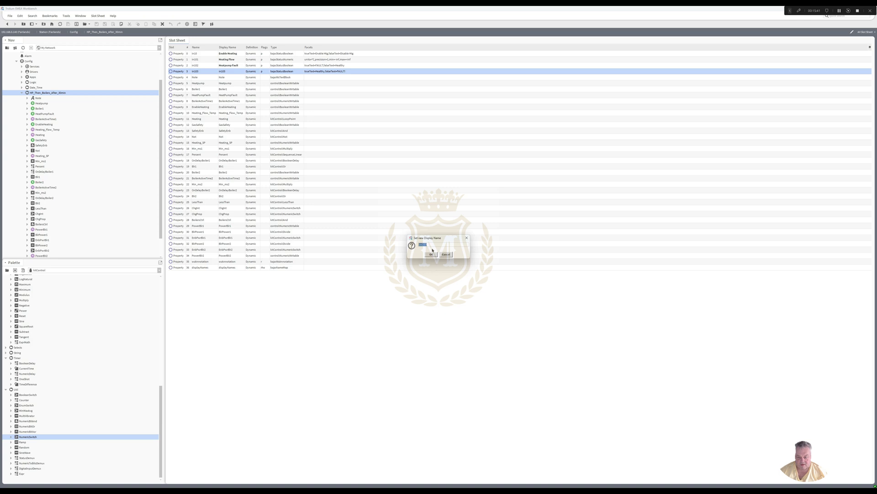
pyautogui.write('Bo')
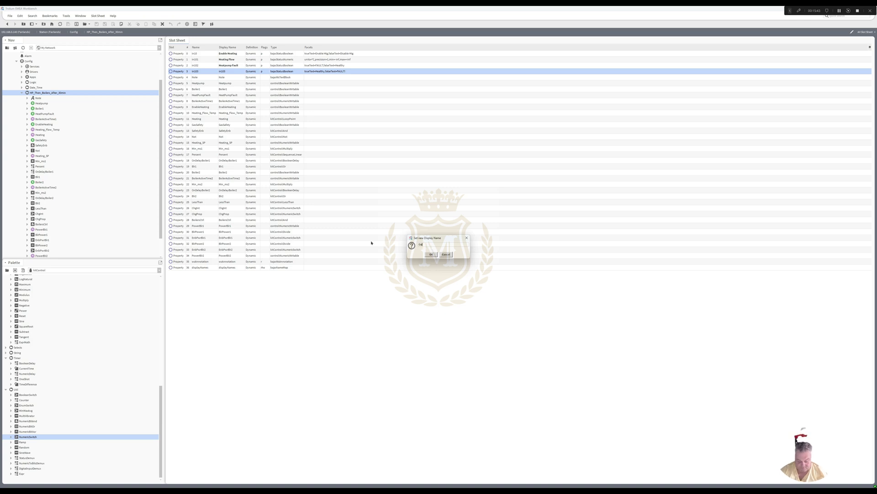
pyautogui.write('s safety')
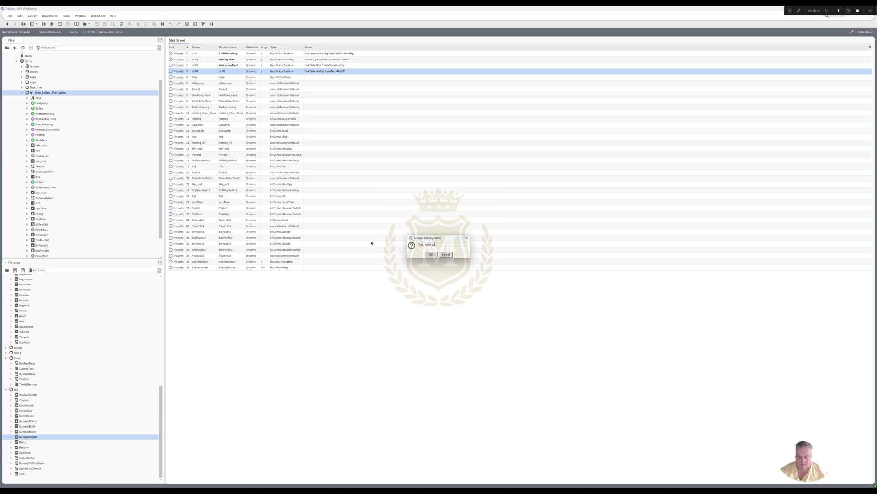
pyautogui.click(426, 244)
pyautogui.press('BackSpace')
pyautogui.write('S')
pyautogui.click(431, 255)
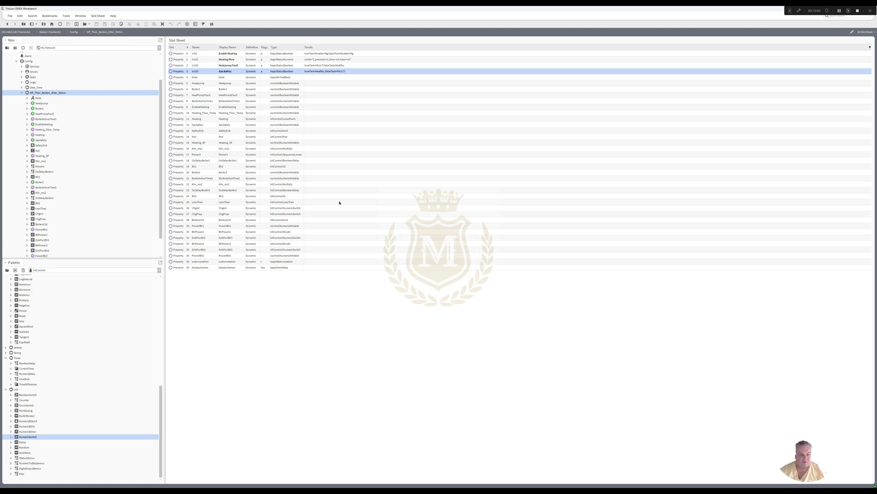
# Step: Open the wire sheet of the Config container that holds the HP_Then_Boilers_After_30min folder
pyautogui.rightClick(54, 94)
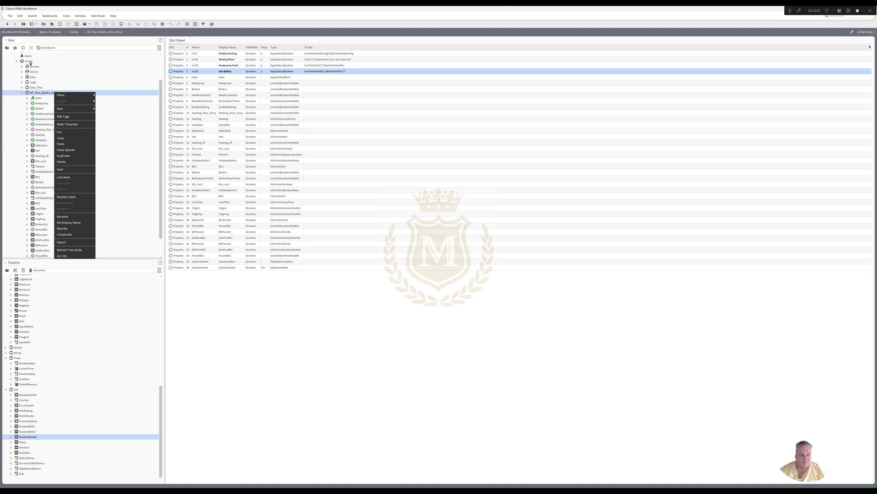
pyautogui.click(30, 62)
pyautogui.rightClick(30, 63)
pyautogui.moveTo(46, 65)
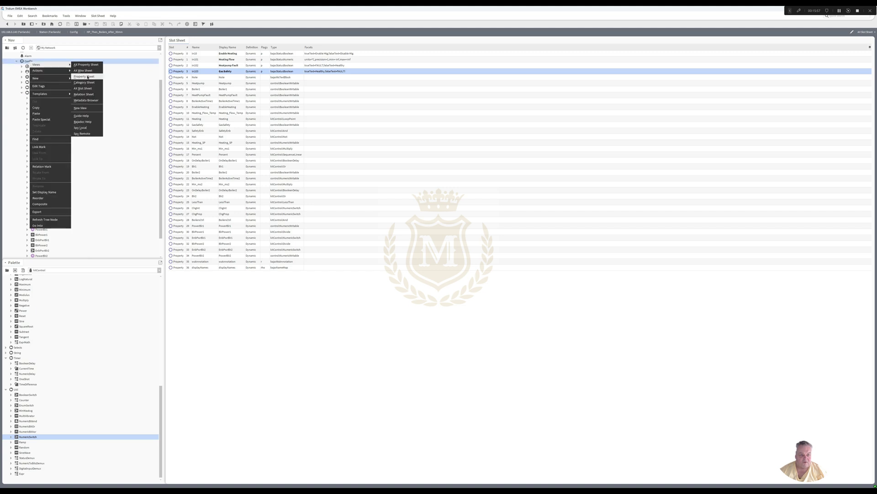
pyautogui.click(91, 71)
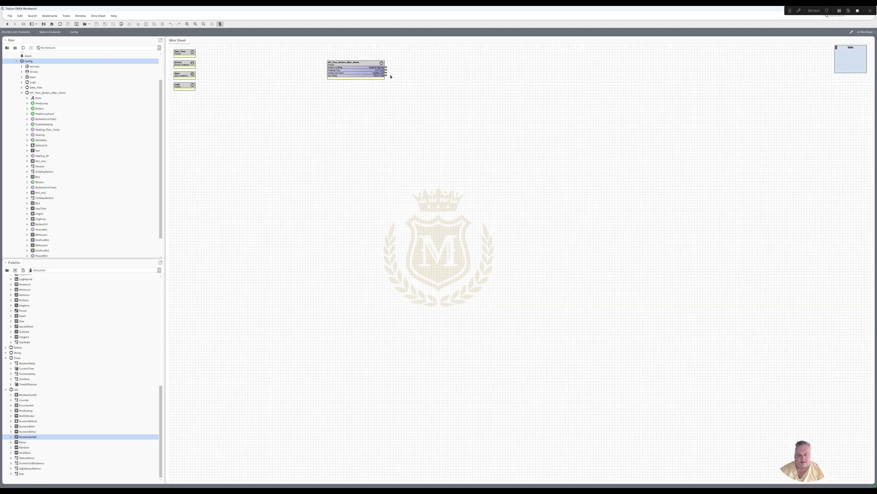
# Step: Follow the folder's Gas Safety and Heatpump Fault composite links to their inner points, returning to Config's wire sheet each time
pyautogui.doubleClick(385, 76)
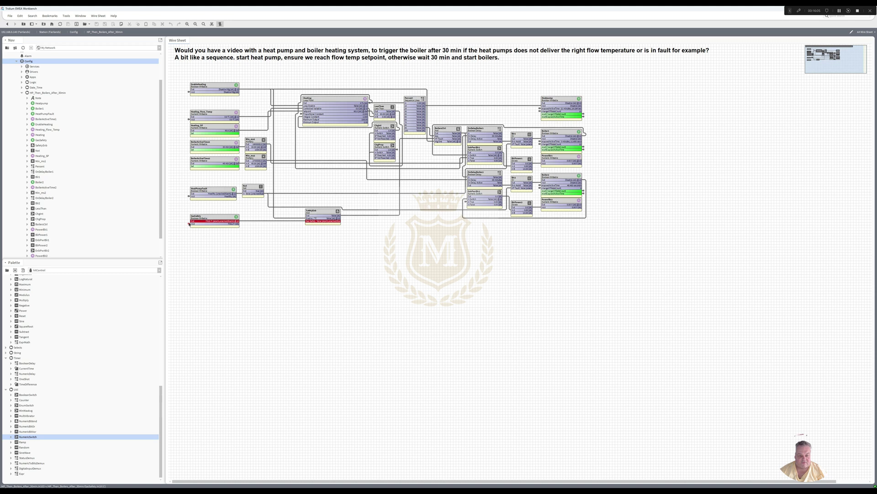
pyautogui.hotkey('alt', 'Left')
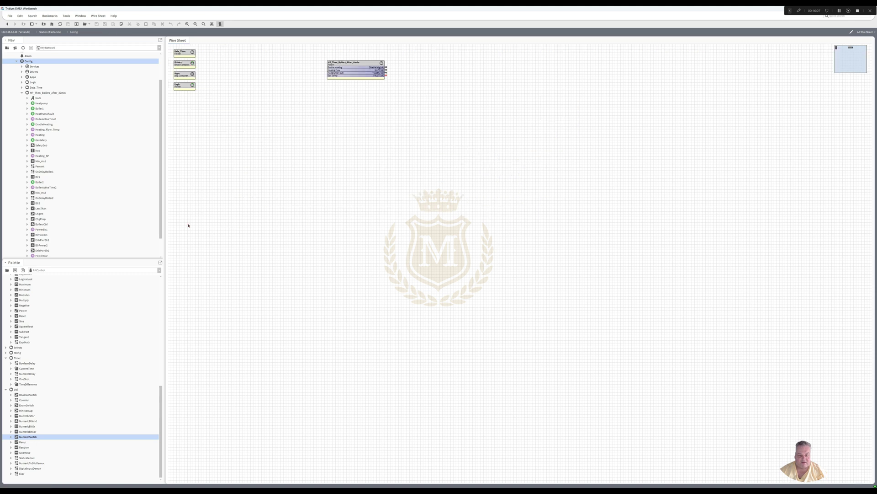
pyautogui.doubleClick(385, 74)
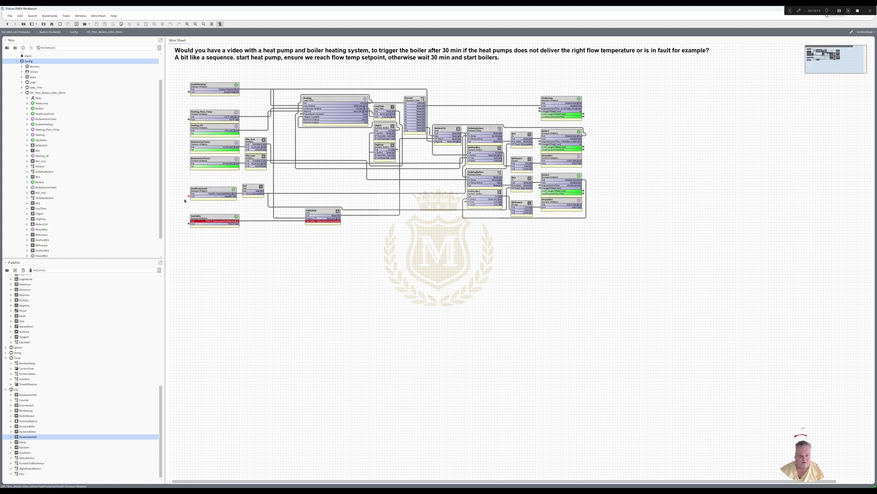
pyautogui.hotkey('alt', 'Left')
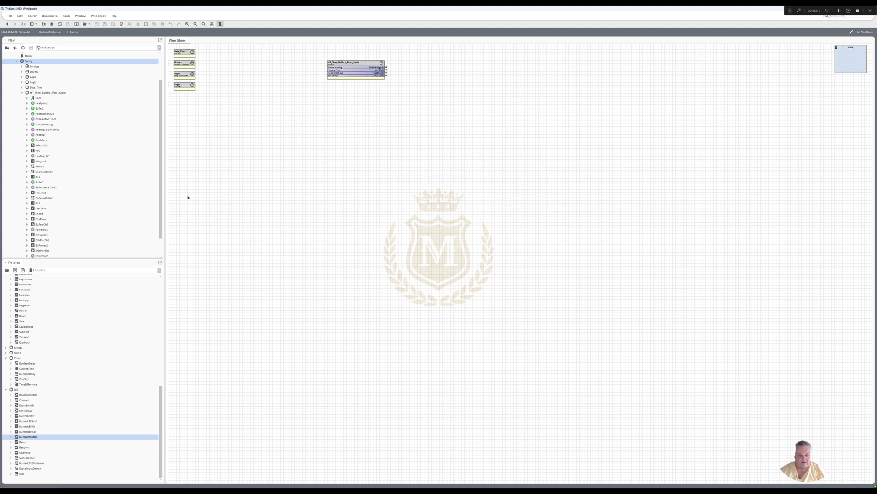
# Step: Add a BooleanWritable with its default name to Config's wire sheet, beside the HP_Then_Boilers_After_30min block
pyautogui.rightClick(246, 79)
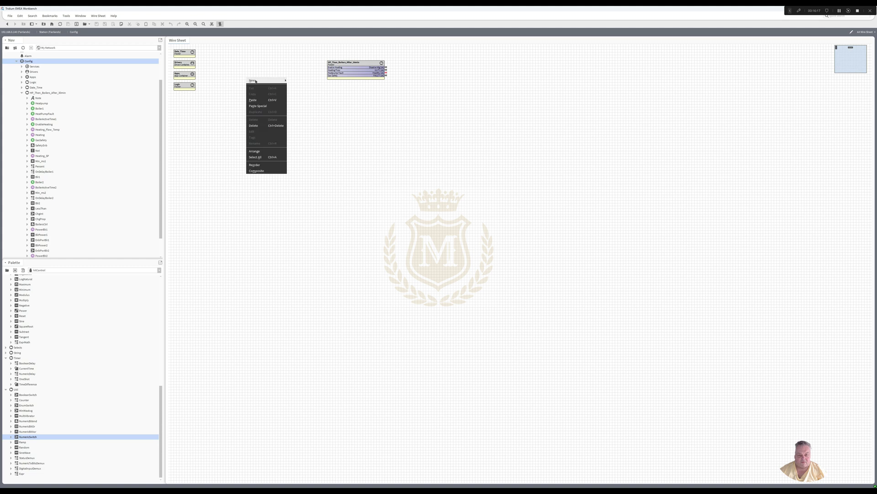
pyautogui.moveTo(274, 80)
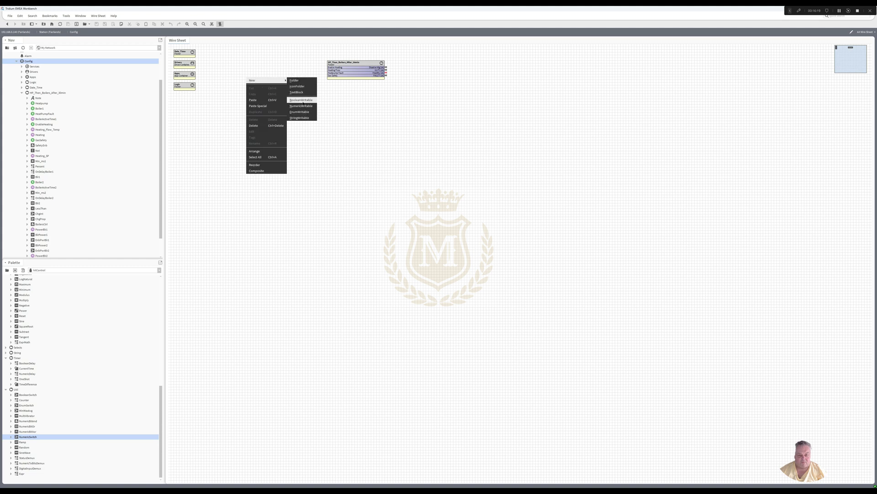
pyautogui.click(301, 99)
pyautogui.click(432, 254)
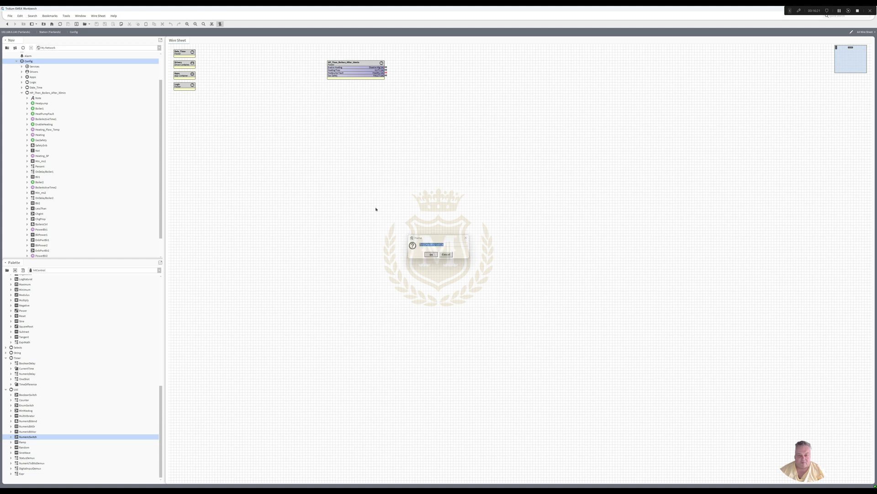
# Step: Set the new BooleanWritable to true and link its Out to the folder's Gas Safety slot
pyautogui.moveTo(258, 87)
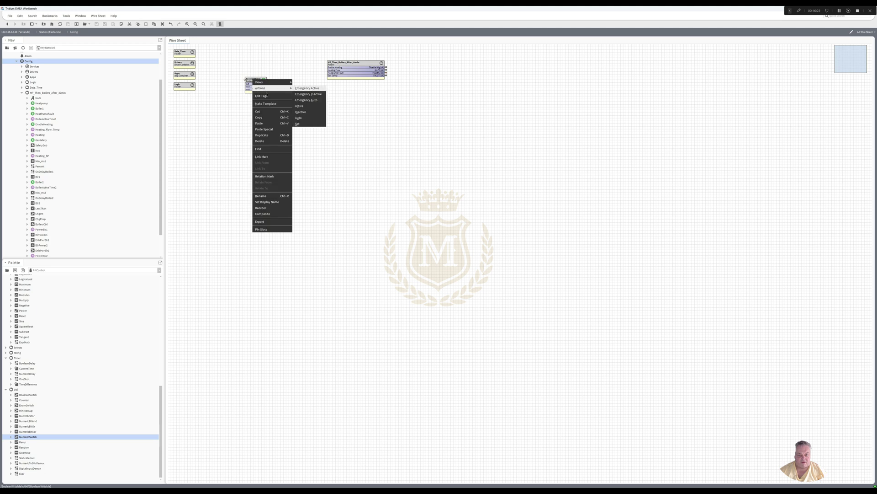
pyautogui.click(298, 123)
pyautogui.click(455, 246)
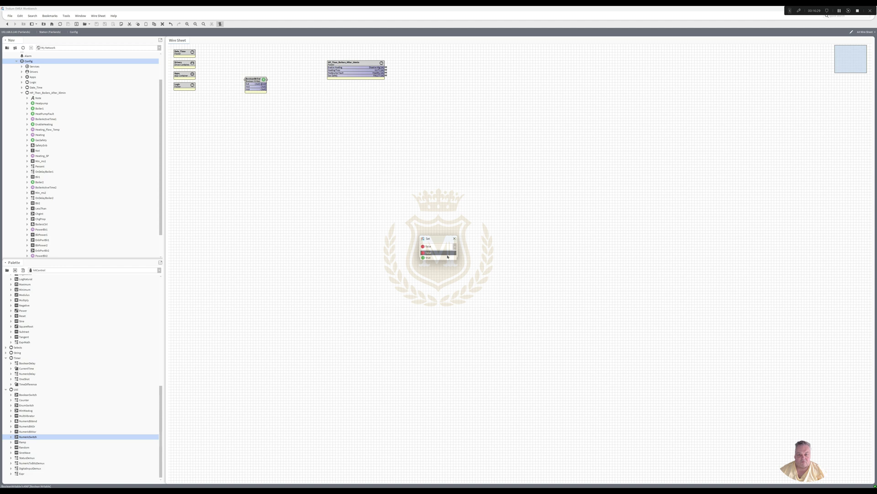
pyautogui.click(447, 255)
pyautogui.click(455, 247)
pyautogui.click(428, 258)
pyautogui.click(430, 254)
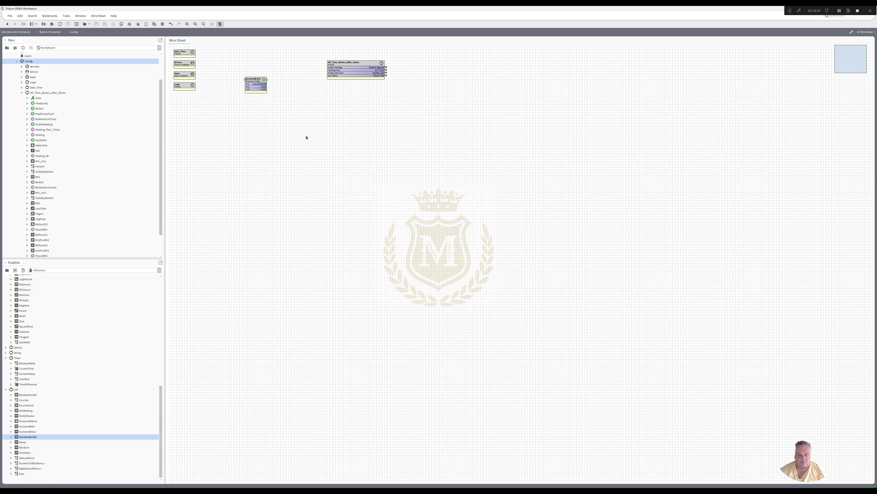
pyautogui.moveTo(264, 84); pyautogui.dragTo(327, 76)
# Step: Add a NumericWritable with its default name above the BooleanWritable on Config's wire sheet
pyautogui.rightClick(247, 64)
pyautogui.moveTo(260, 66)
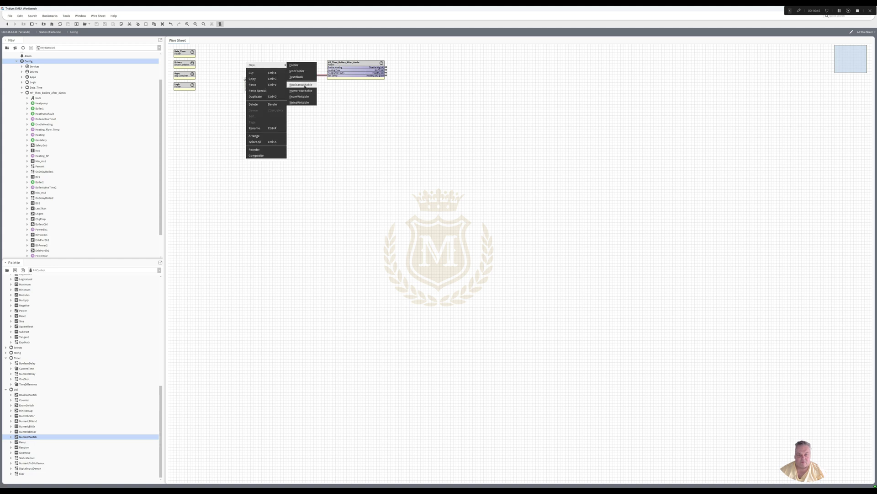
pyautogui.click(300, 90)
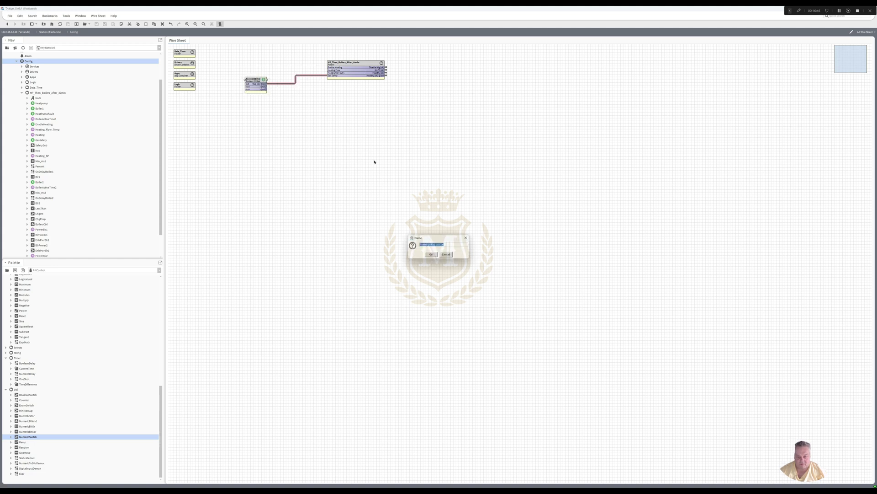
pyautogui.click(433, 255)
# Step: Set the new NumericWritable's value to 50
pyautogui.rightClick(260, 68)
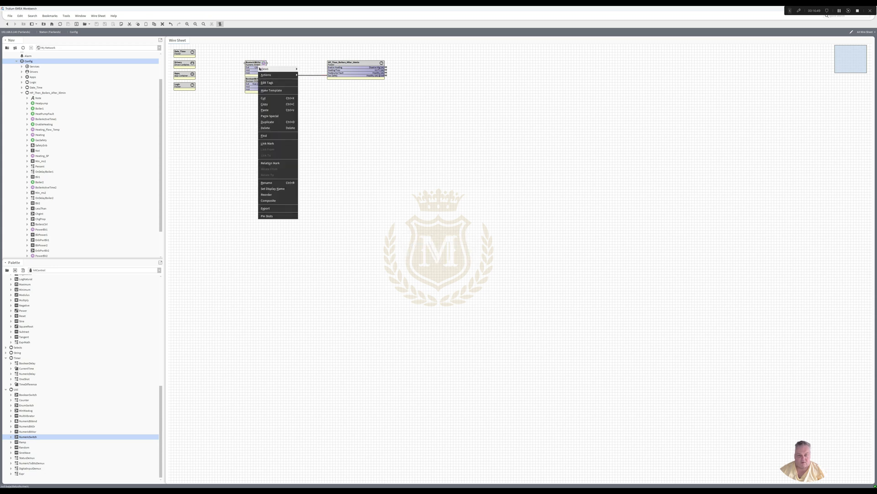
pyautogui.moveTo(269, 75)
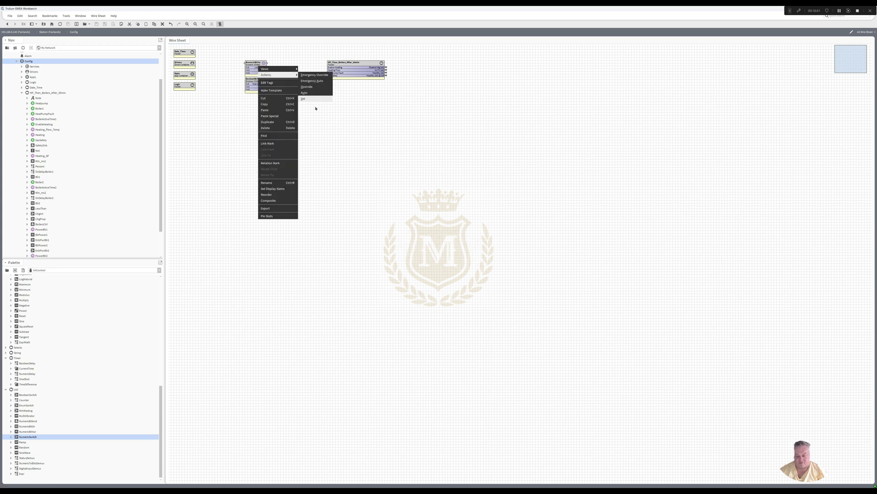
pyautogui.click(303, 99)
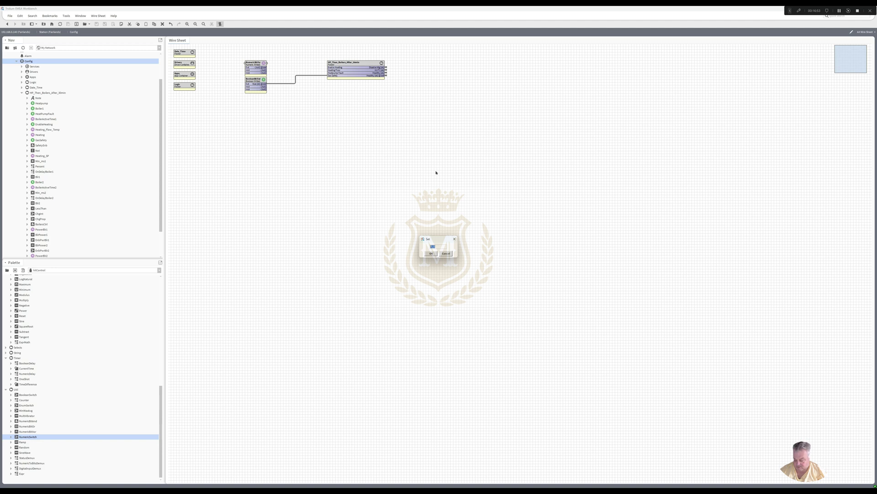
pyautogui.write('50')
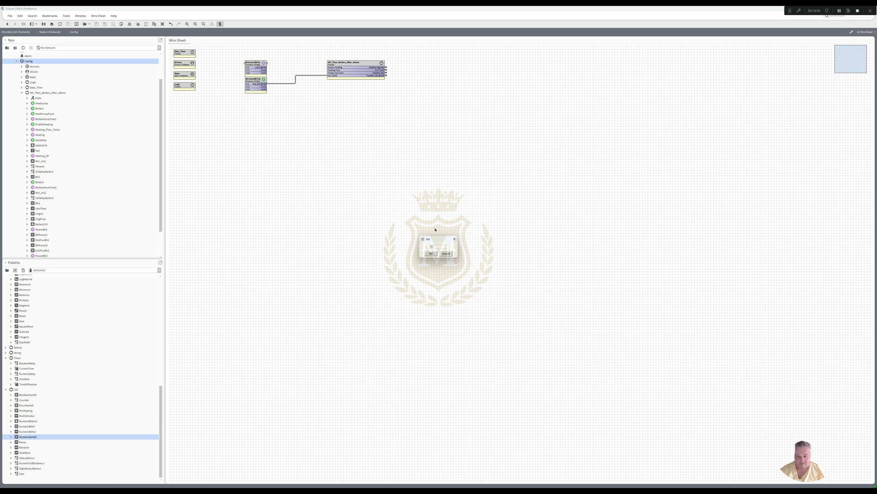
pyautogui.click(432, 254)
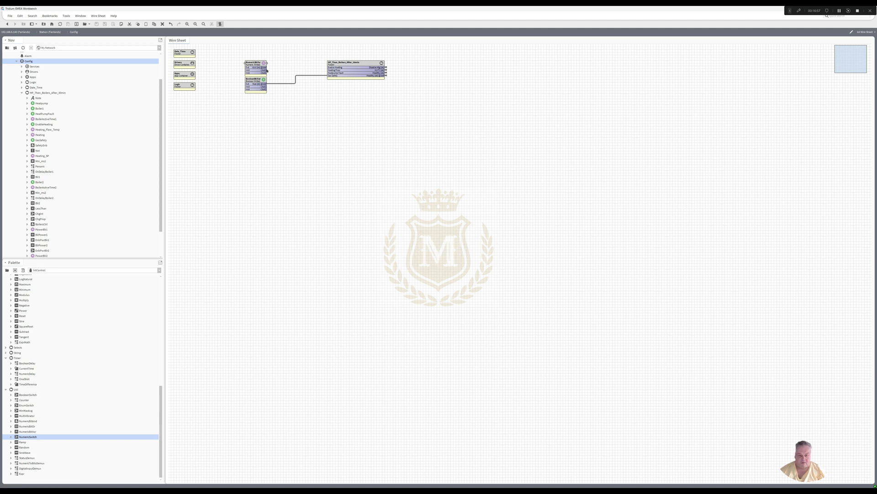
# Step: Link the NumericWritable's Out to the folder's Heating Flow slot and the BooleanWritable's Out to its Enable Heating slot
pyautogui.moveTo(267, 68); pyautogui.dragTo(329, 70)
pyautogui.moveTo(302, 109); pyautogui.dragTo(326, 68)
pyautogui.click(279, 117)
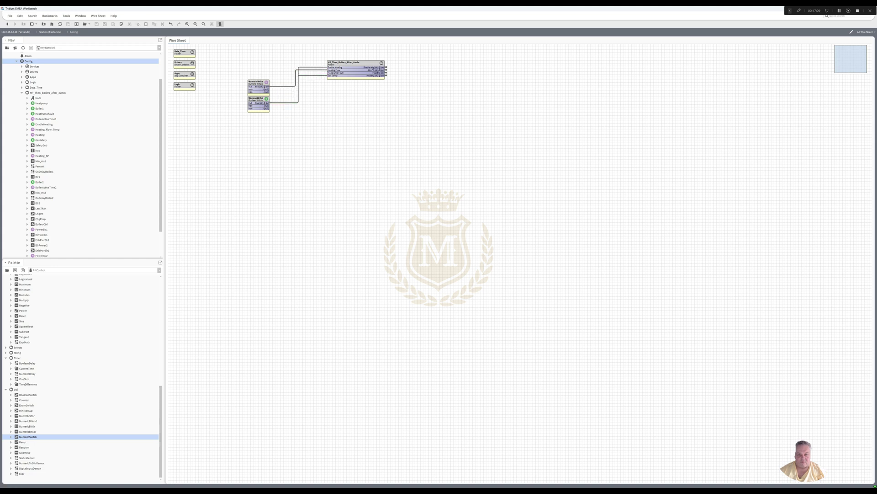
# Step: Follow the folder's Enable Heating link into its wire sheet and examine the Heatpump point
pyautogui.doubleClick(385, 68)
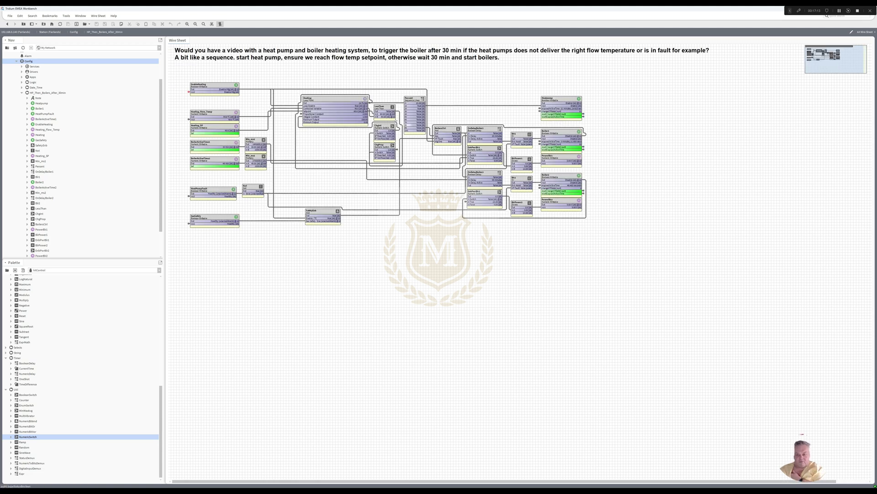
pyautogui.click(558, 118)
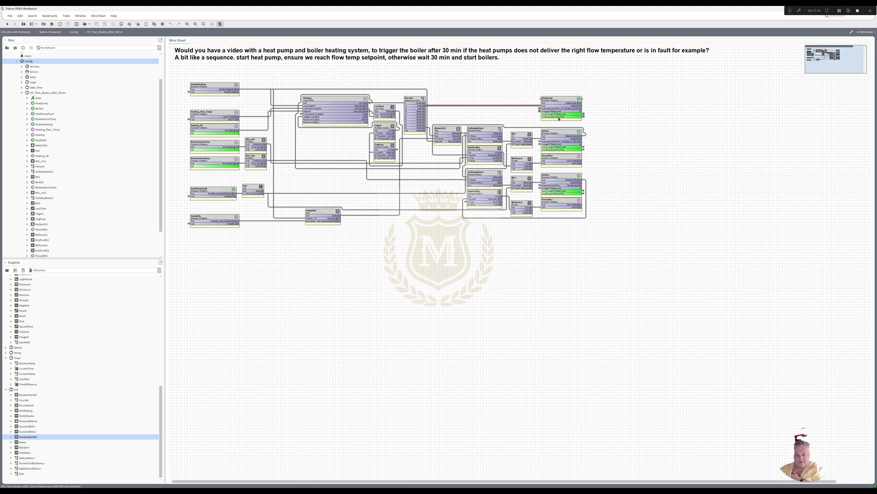
# Step: Add the Heatpump point's out slot to the HP_Then_Boilers_After_30min folder's composite
pyautogui.click(559, 137)
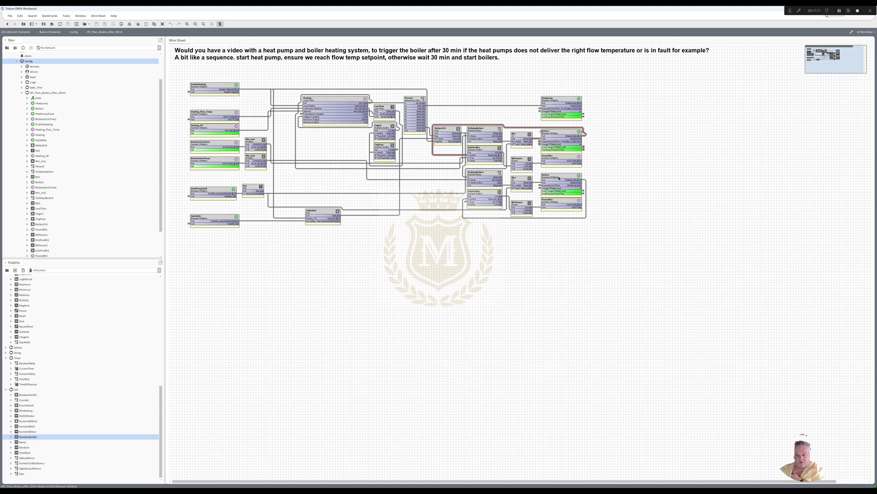
pyautogui.click(559, 178)
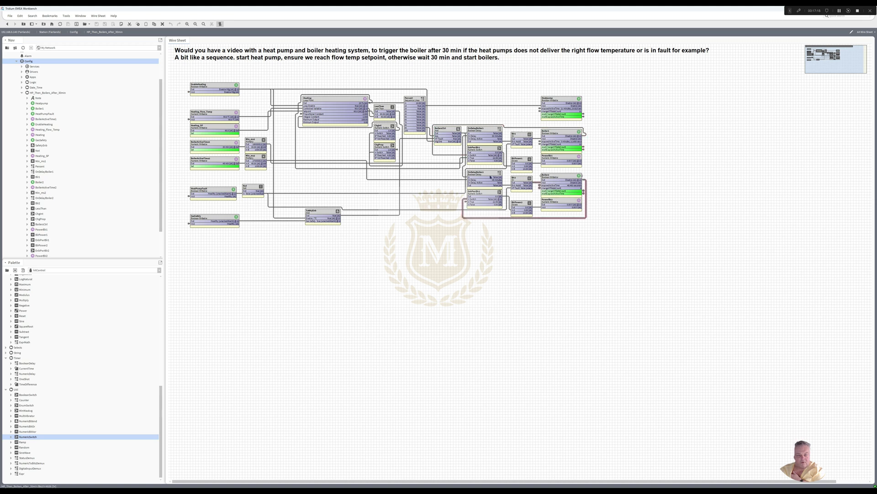
pyautogui.click(51, 93)
pyautogui.rightClick(50, 93)
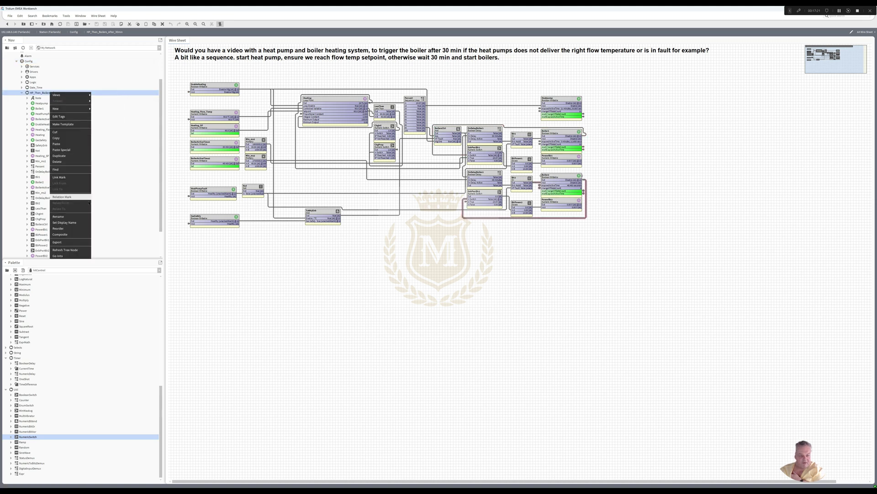
pyautogui.click(65, 235)
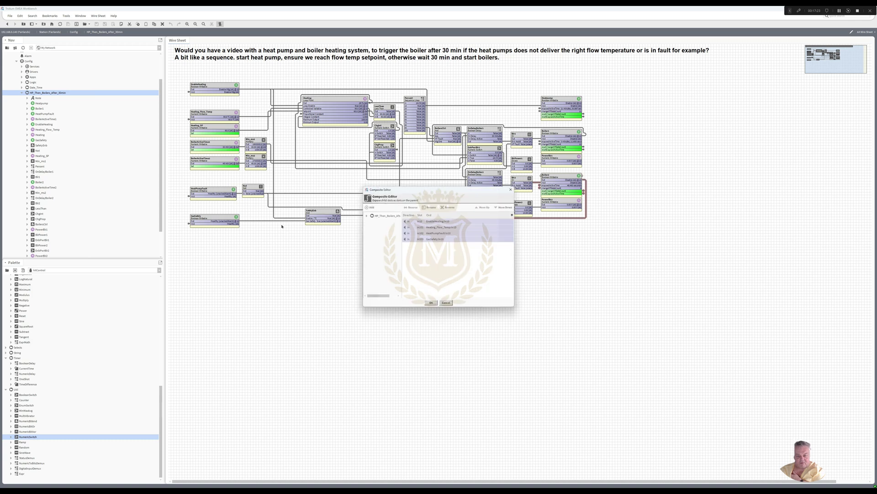
pyautogui.click(366, 217)
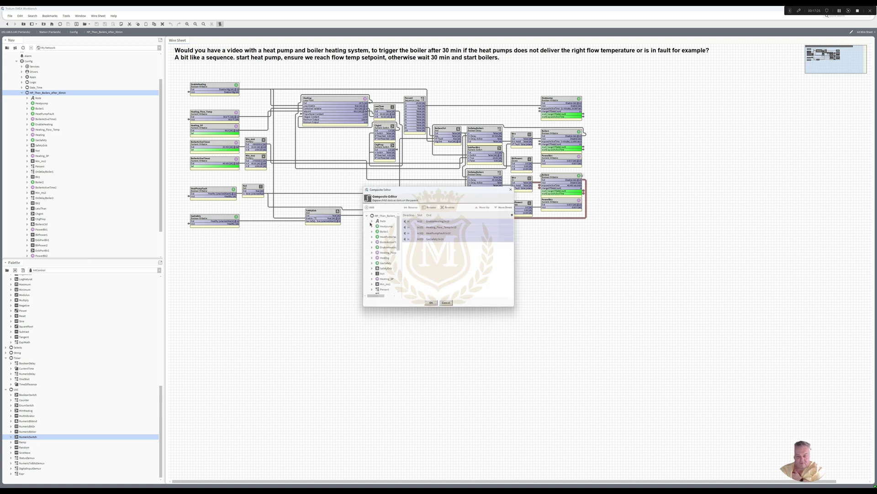
pyautogui.click(371, 222)
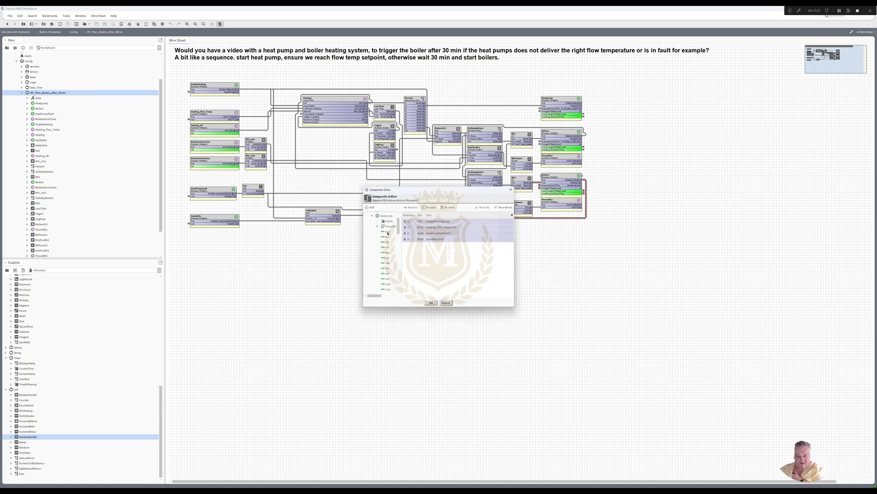
pyautogui.doubleClick(388, 232)
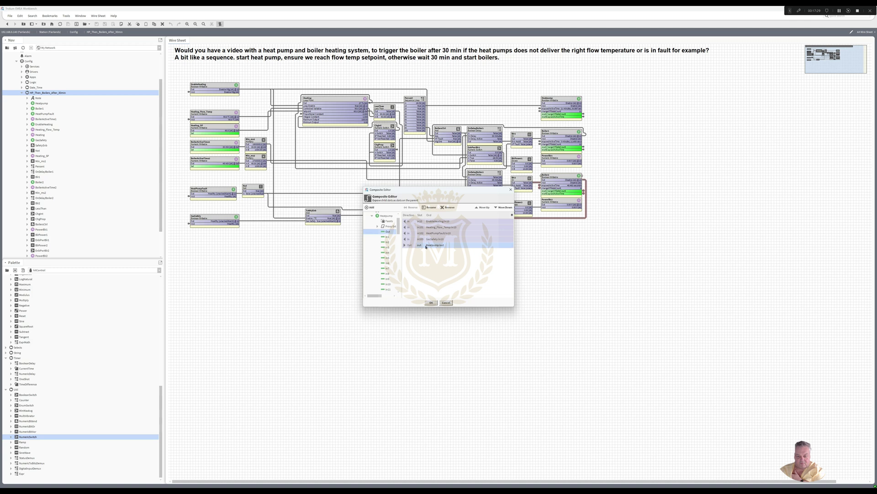
# Step: Add the out slots of Boiler1 and Boiler2 to the folder's composite and apply the composite changes
pyautogui.scroll(-8, 397, 247)
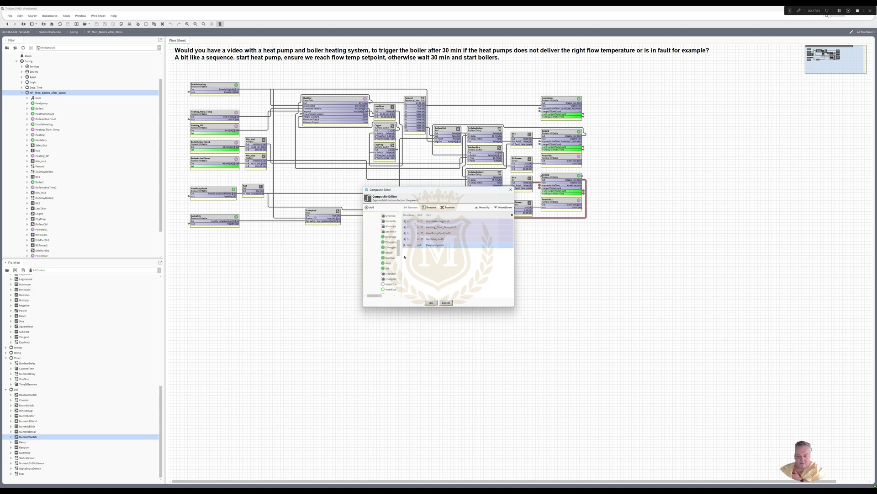
pyautogui.scroll(-2, 401, 262)
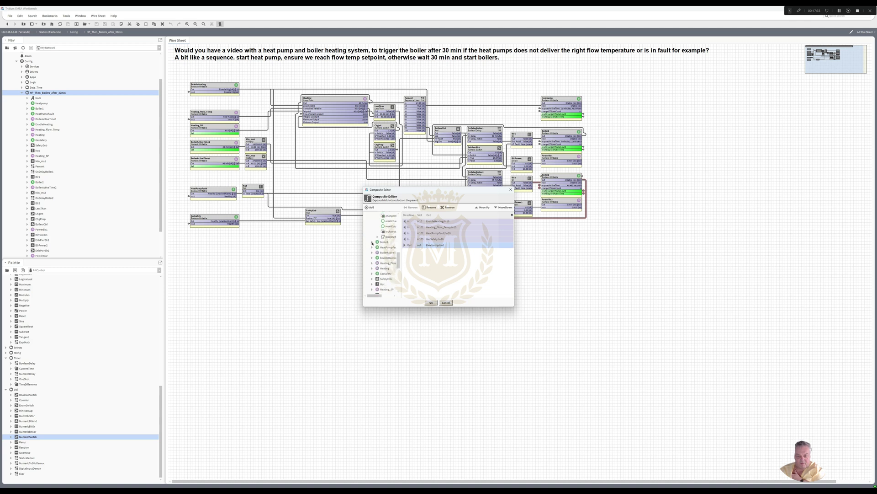
pyautogui.click(372, 242)
pyautogui.moveTo(387, 232); pyautogui.dragTo(401, 280)
pyautogui.click(372, 263)
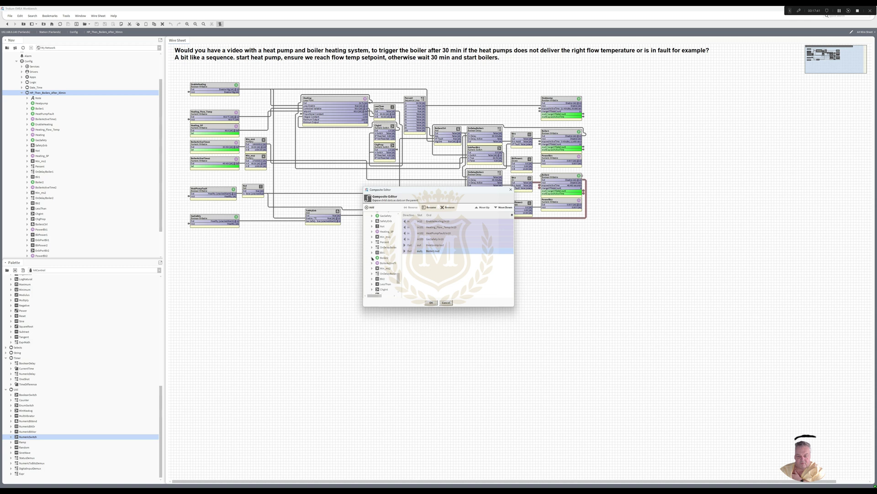
pyautogui.doubleClick(388, 231)
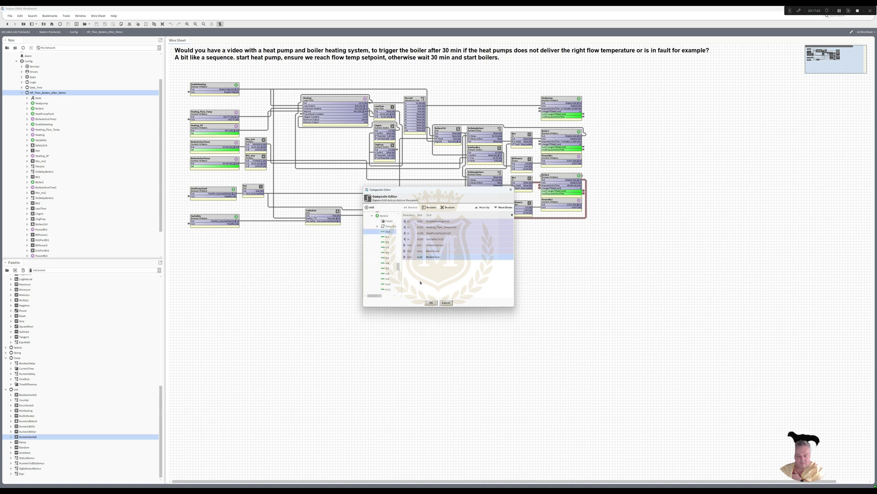
pyautogui.click(432, 302)
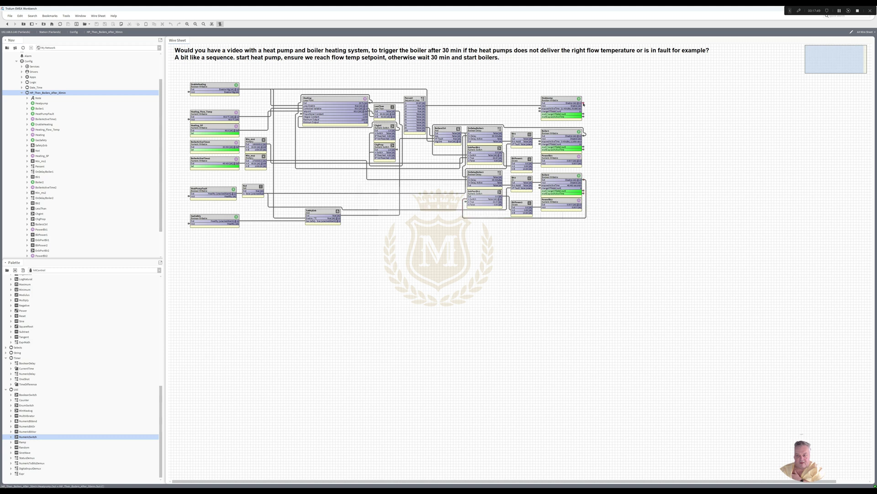
# Step: From Config's wire sheet, open the folder's slot sheet and set the out slot's display name to "Heat Pump Enable"
pyautogui.hotkey('alt', 'Up')
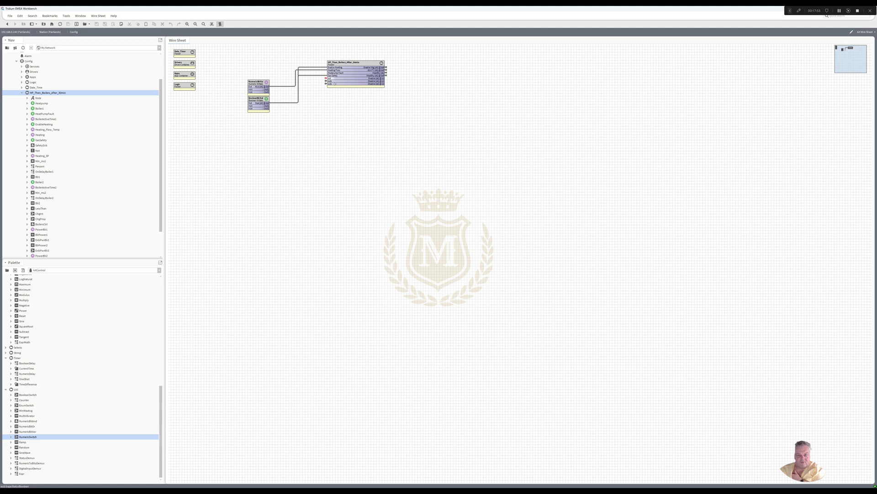
pyautogui.rightClick(347, 62)
pyautogui.moveTo(352, 63)
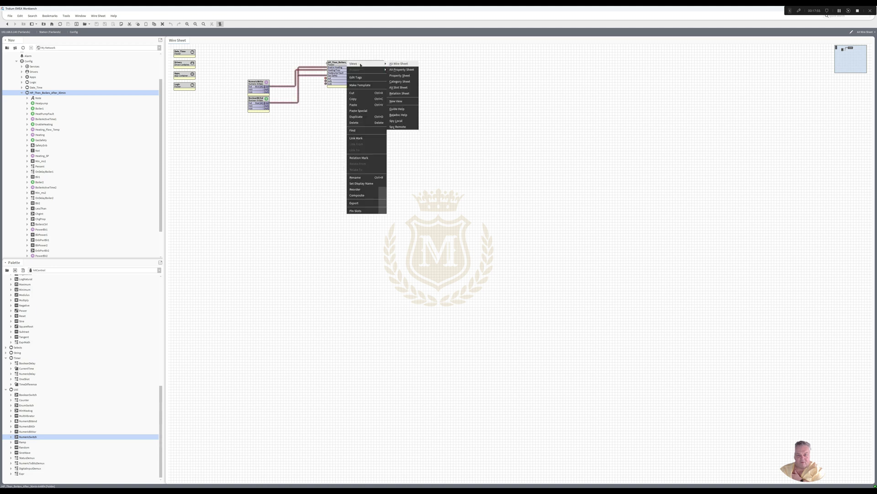
pyautogui.click(402, 85)
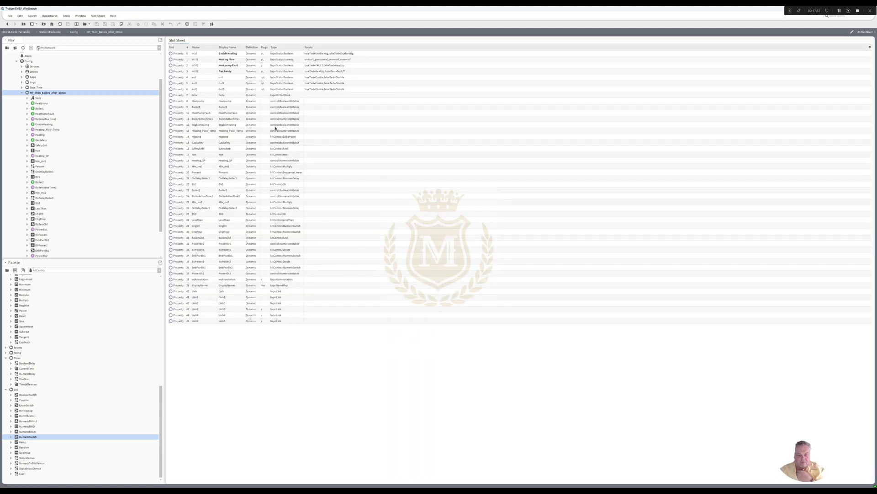
pyautogui.rightClick(263, 77)
pyautogui.click(267, 130)
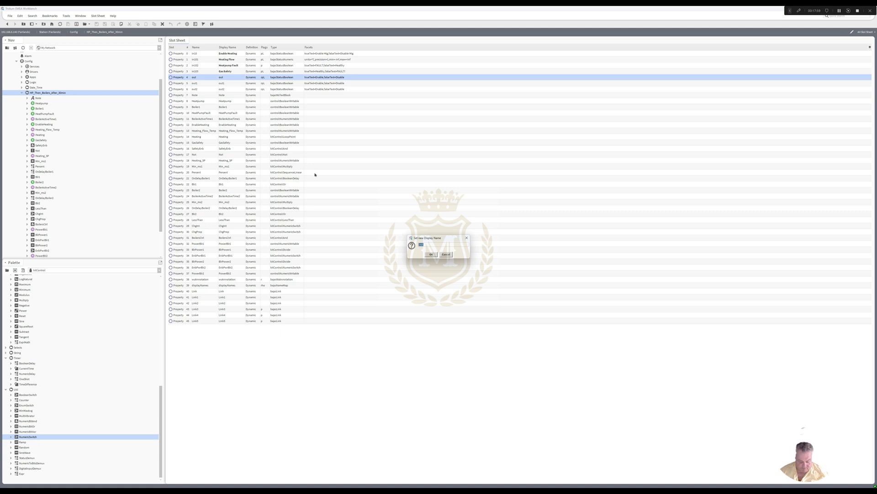
pyautogui.write('Heat Pump Enable')
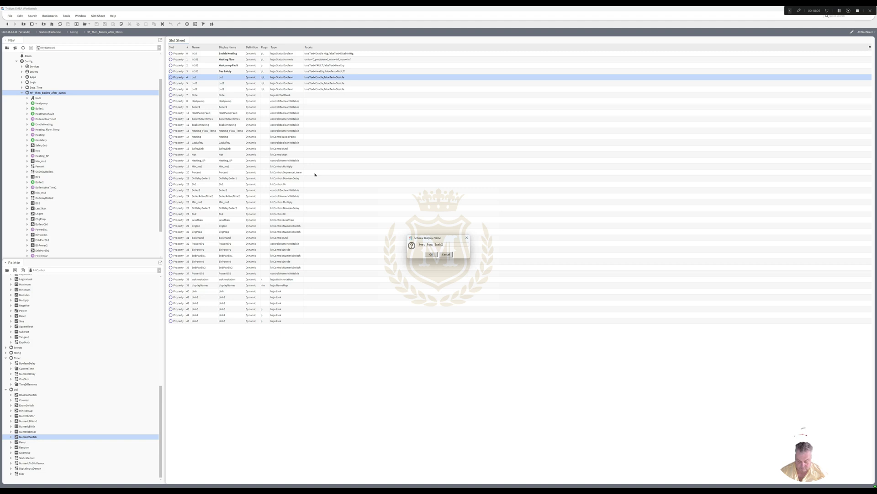
pyautogui.click(431, 255)
# Step: Set the out1 slot's display name to "Enable Boiler 1" and copy that name for reuse
pyautogui.doubleClick(233, 83)
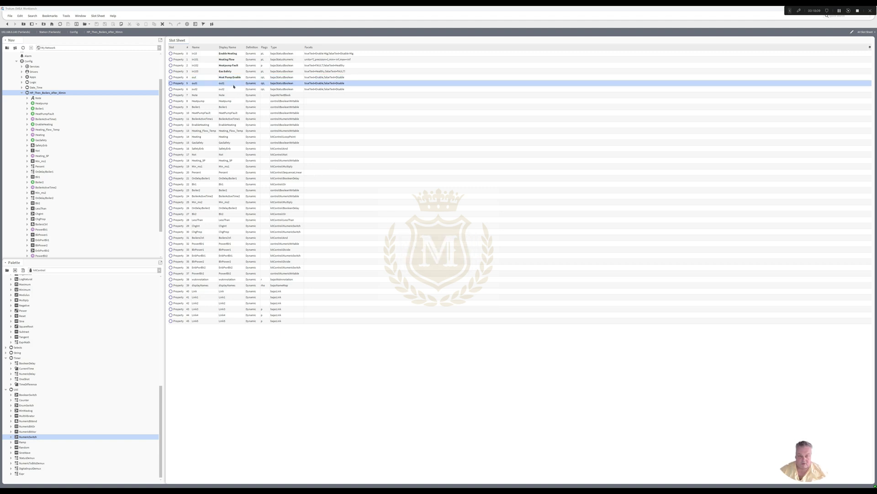
pyautogui.write('En')
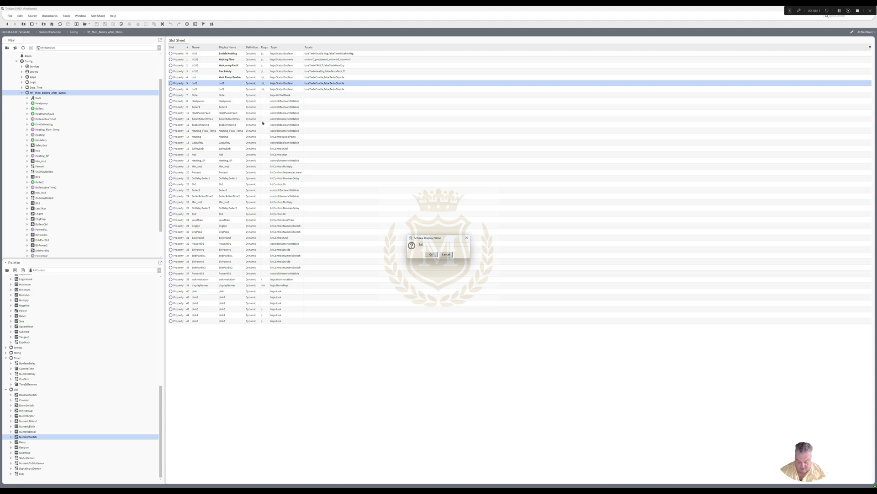
pyautogui.write('able Boiler ')
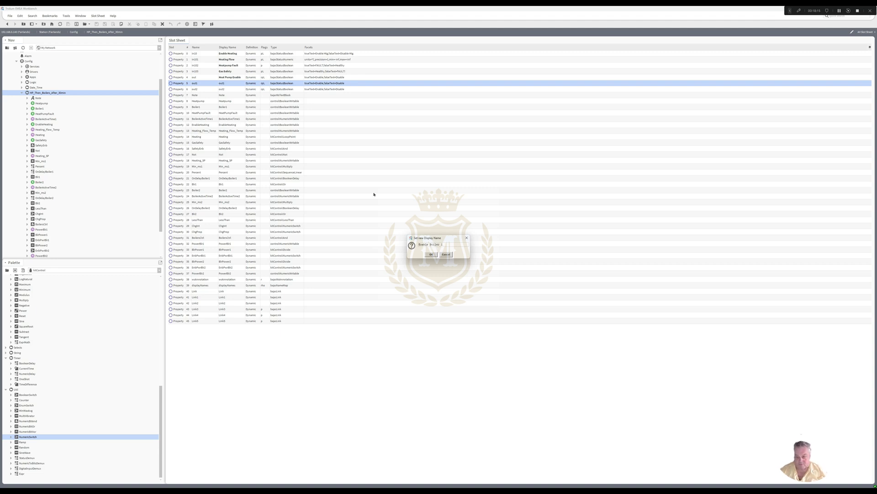
pyautogui.write('1')
pyautogui.tripleClick(448, 244)
pyautogui.hotkey('ctrl', 'c')
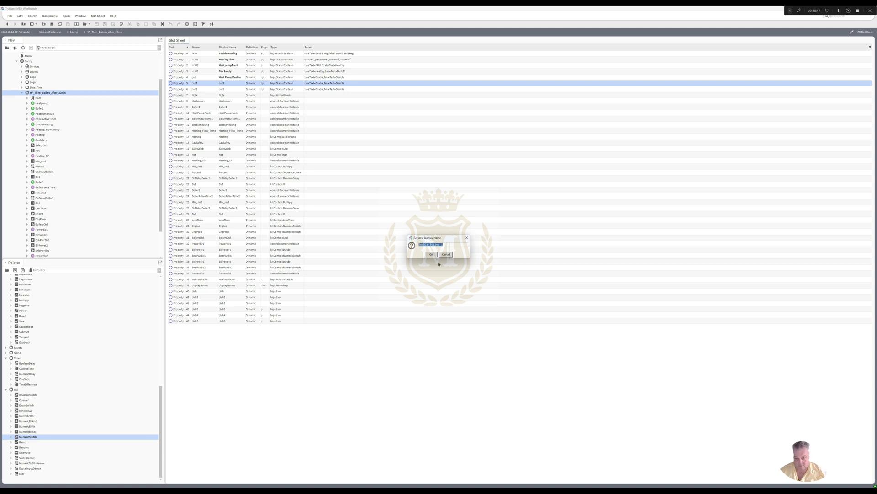
pyautogui.click(431, 255)
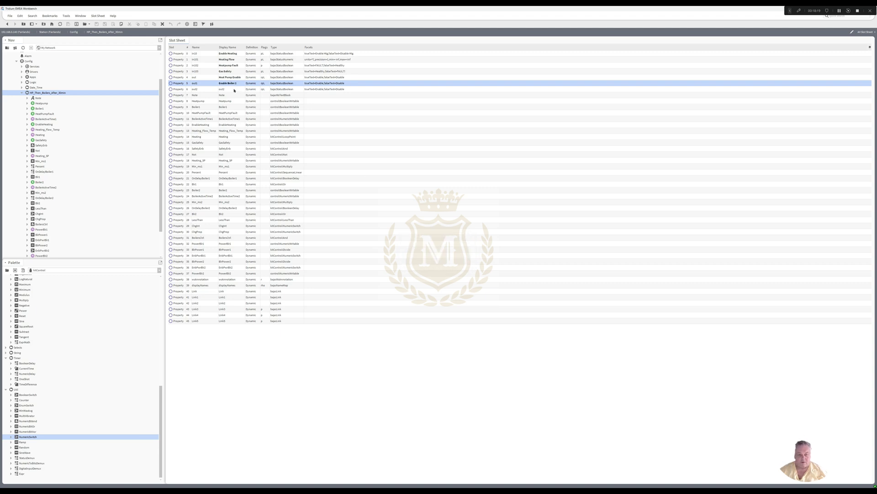
# Step: Set the out2 slot's display name to "Enable Boiler 2" and return to Config's wire sheet
pyautogui.doubleClick(234, 91)
pyautogui.hotkey('ctrl', 'v')
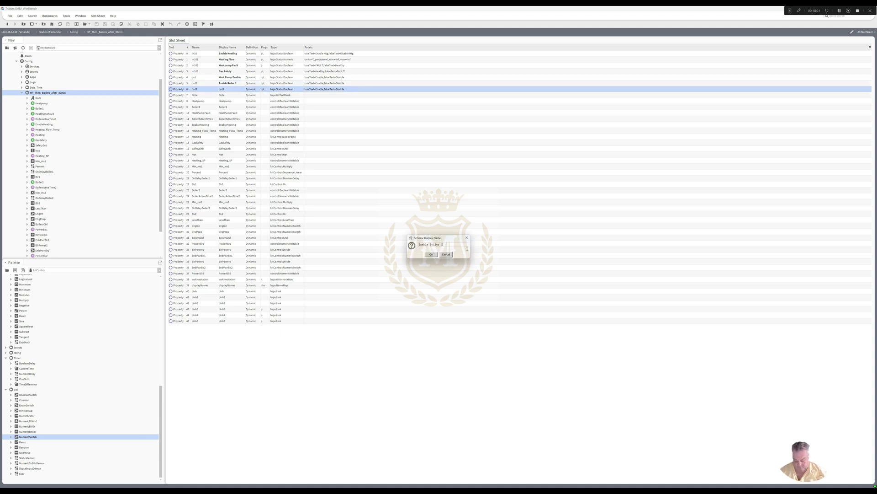
pyautogui.click(431, 254)
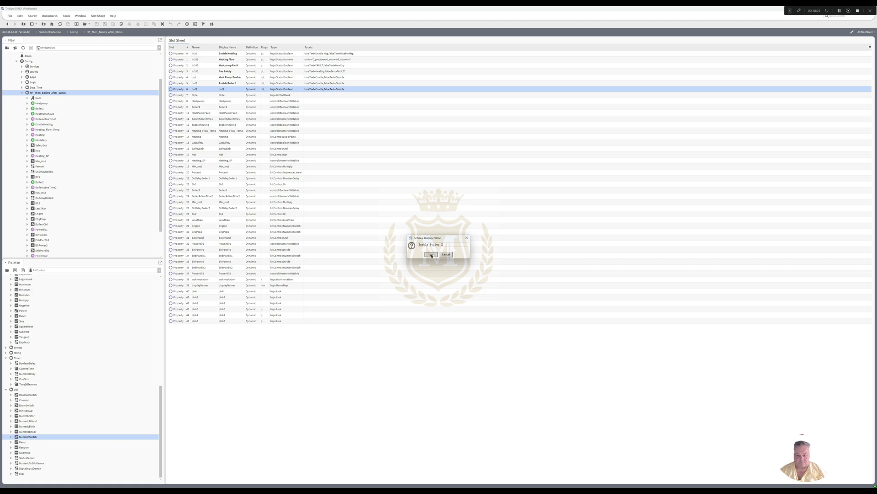
pyautogui.click(7, 24)
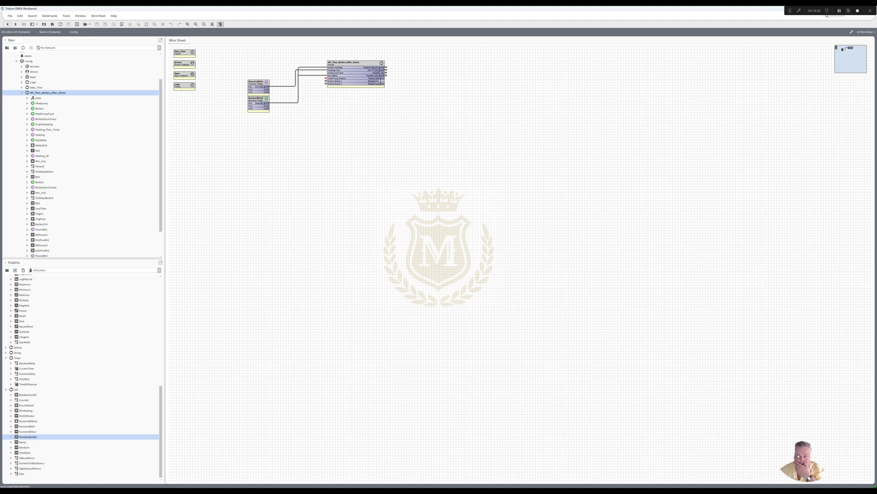
# Step: Move the NumericWritable and BooleanWritable blocks up so they sit level with the folder block on Config's wire sheet
pyautogui.click(354, 64)
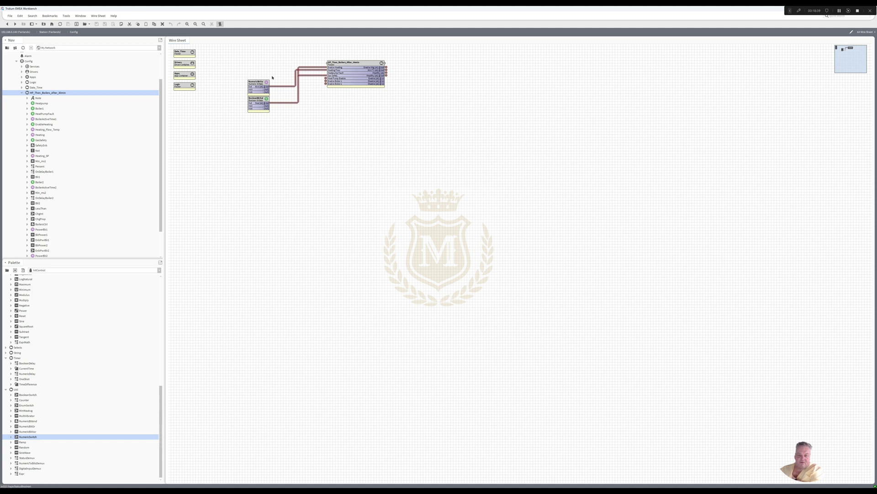
pyautogui.moveTo(259, 83); pyautogui.dragTo(260, 65)
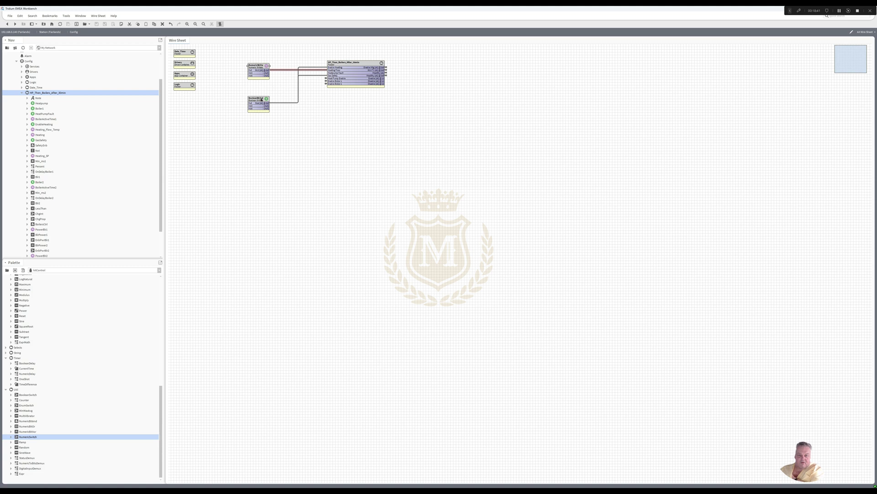
pyautogui.moveTo(262, 100); pyautogui.dragTo(260, 86)
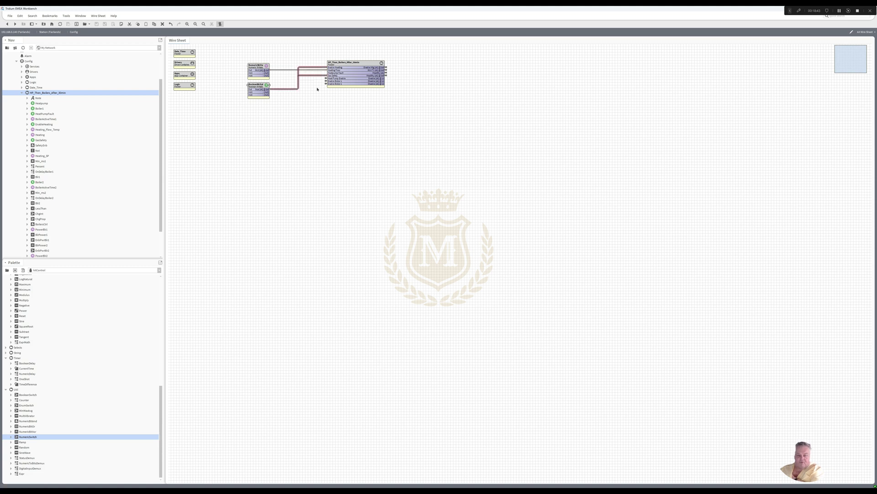
# Step: Open the heat pump and boiler folder's wire sheet
pyautogui.doubleClick(365, 63)
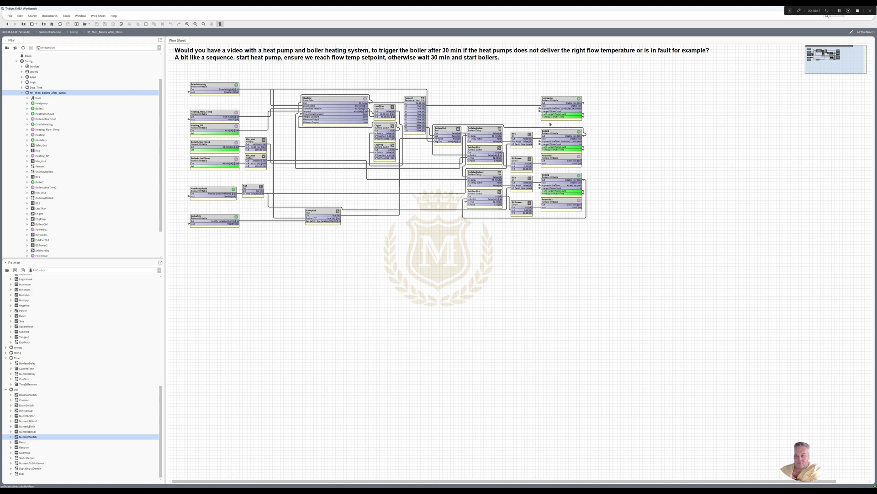